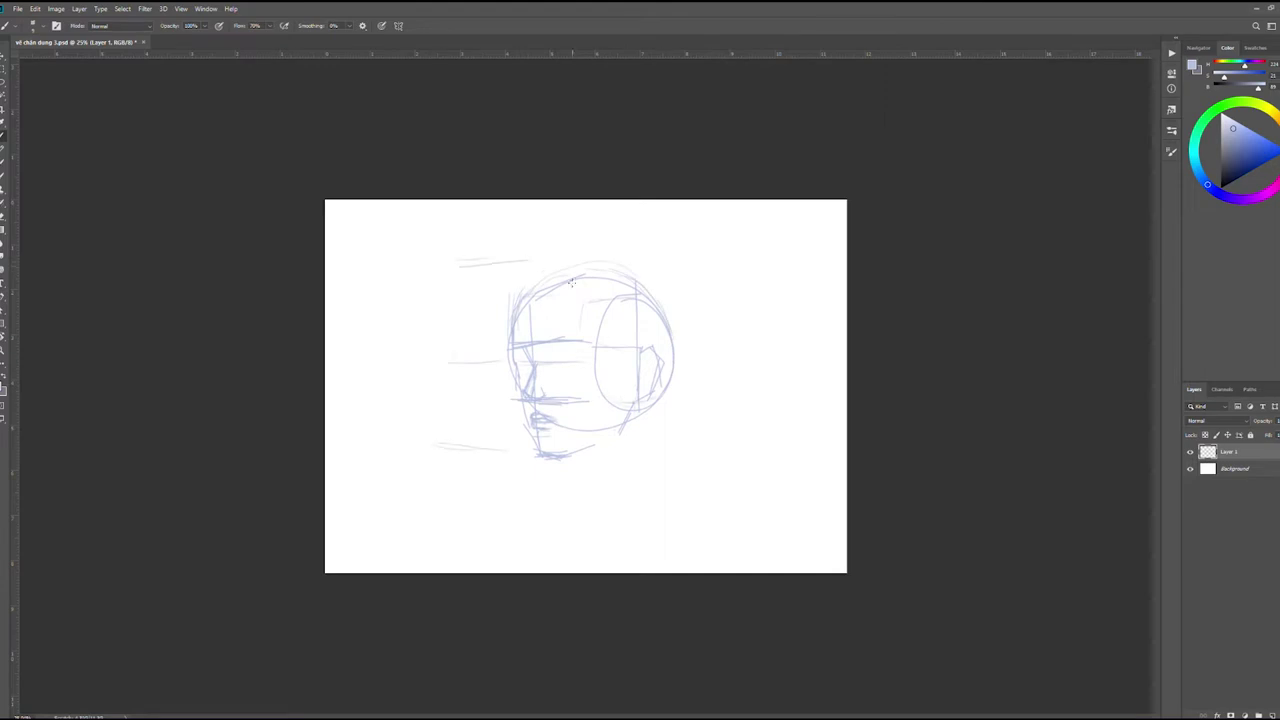
Sketch the eyes, brows, jaw and hair over the head construction, erasing stray guide lines
key(ctrl+plus)
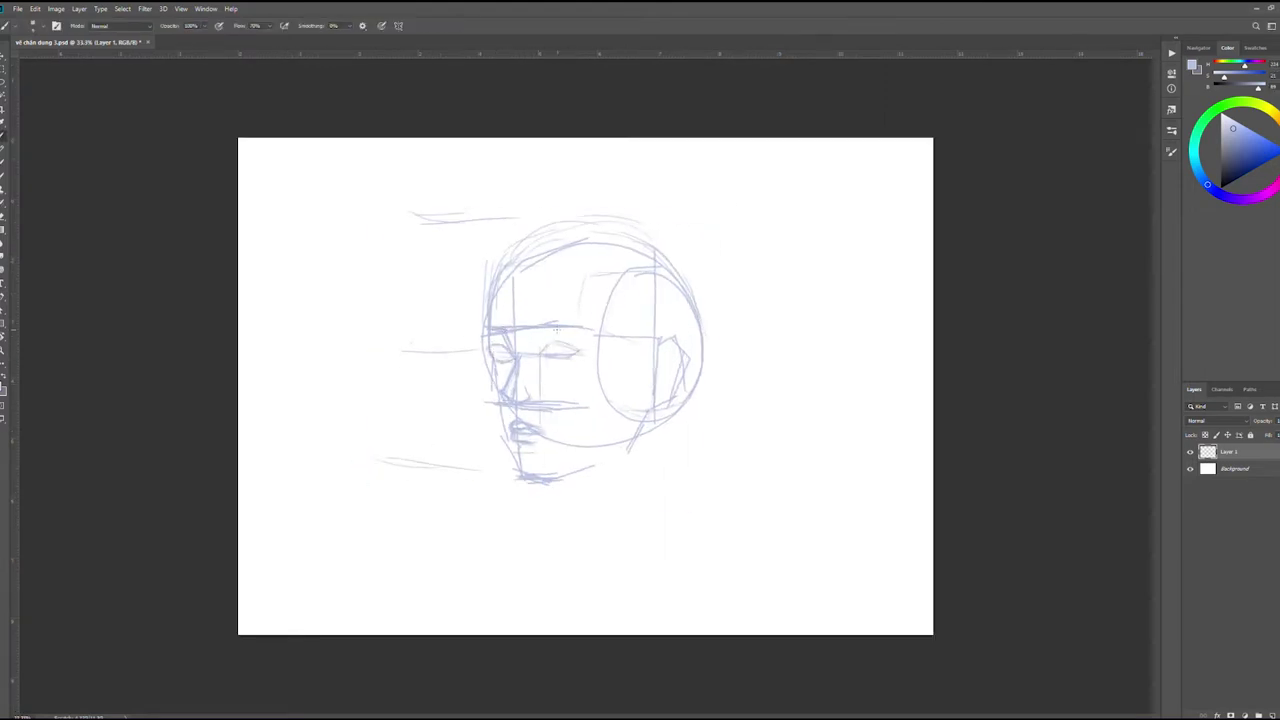
key(ctrl+minus)
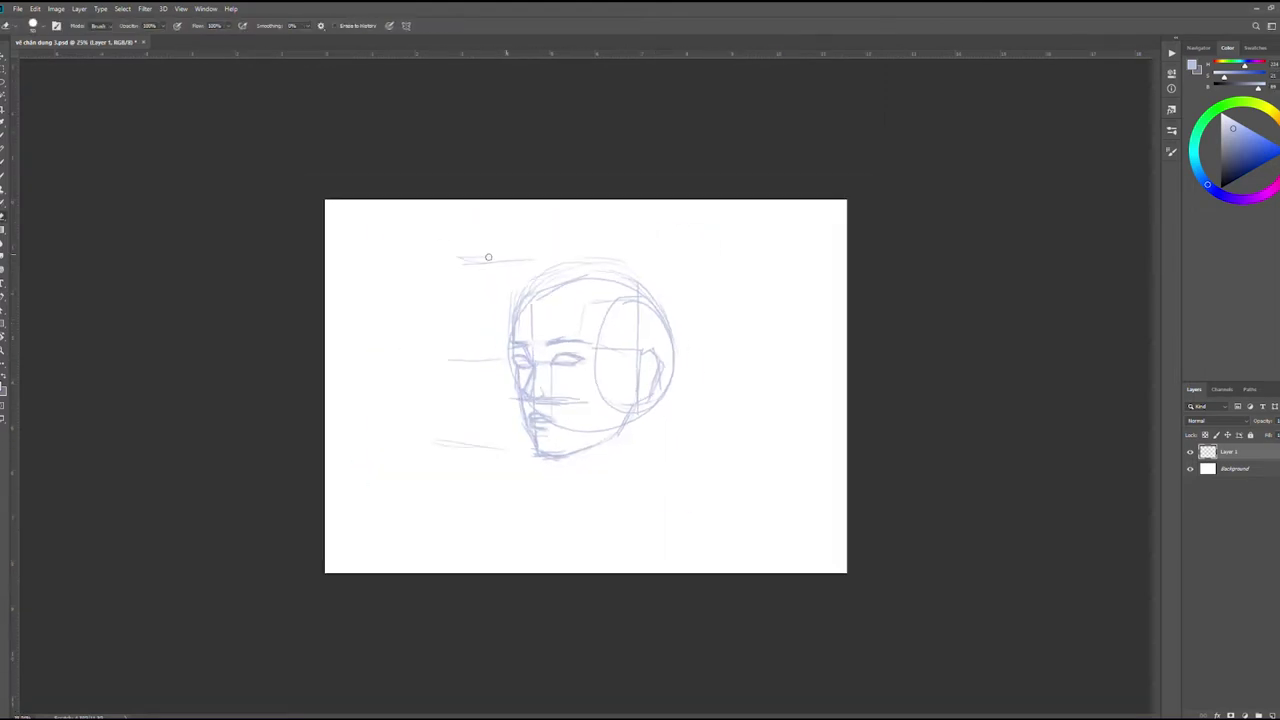
mouse_move(491, 327)
mouse_down()
mouse_move(490, 380)
mouse_move(650, 358)
mouse_move(647, 397)
mouse_move(705, 372)
mouse_up()
key(e)
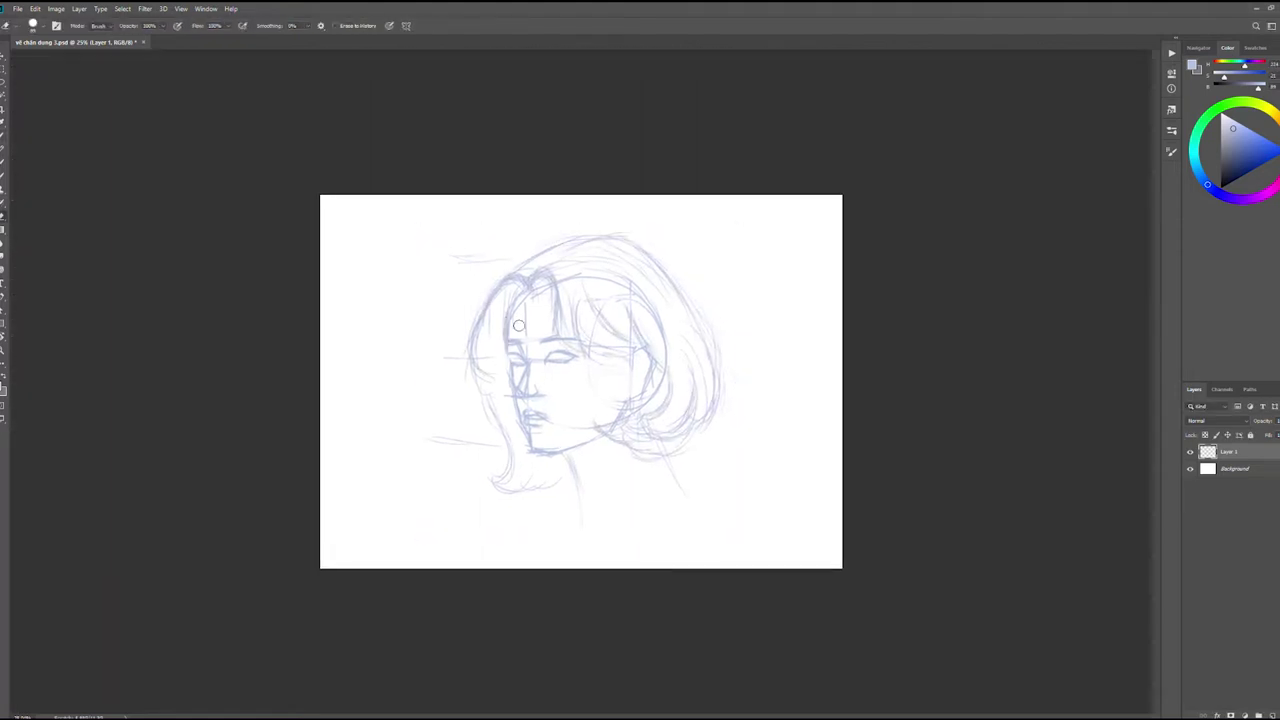
key(b)
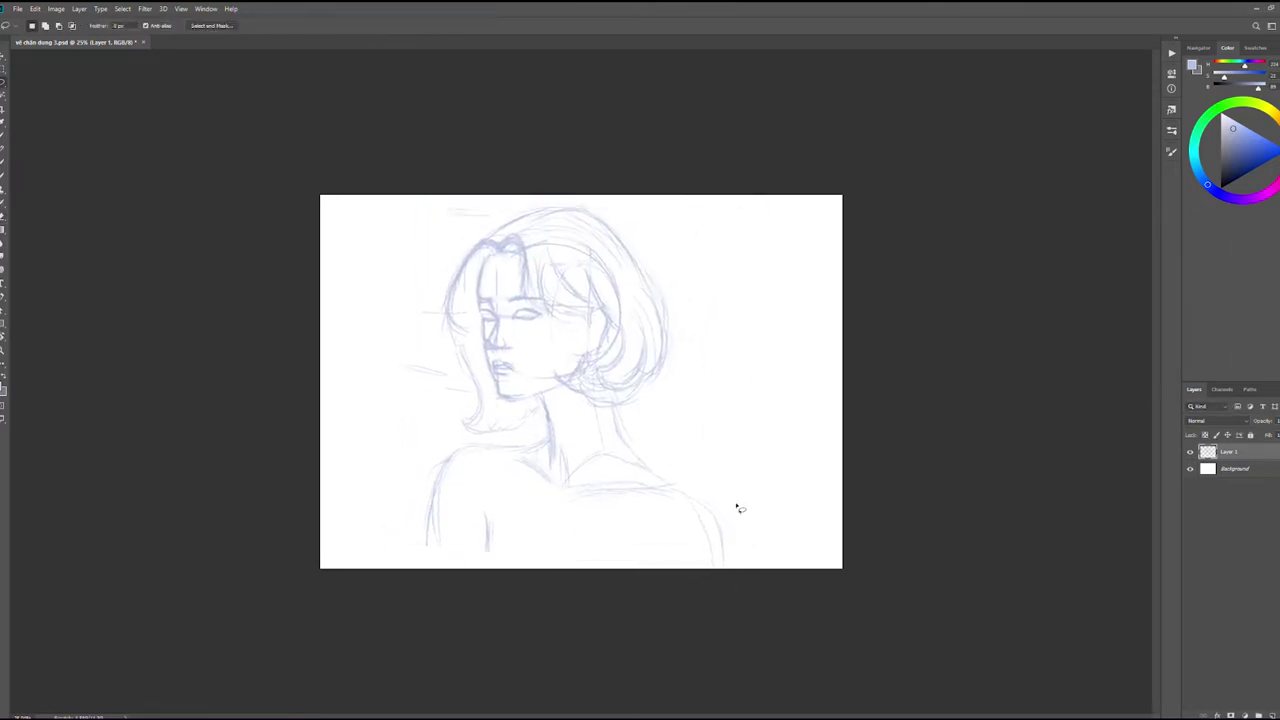
Select the sketched head with the Lasso, move it slightly lower, and mirror the canvas to refine the hair beside the face
drag(605, 212, 420, 320)
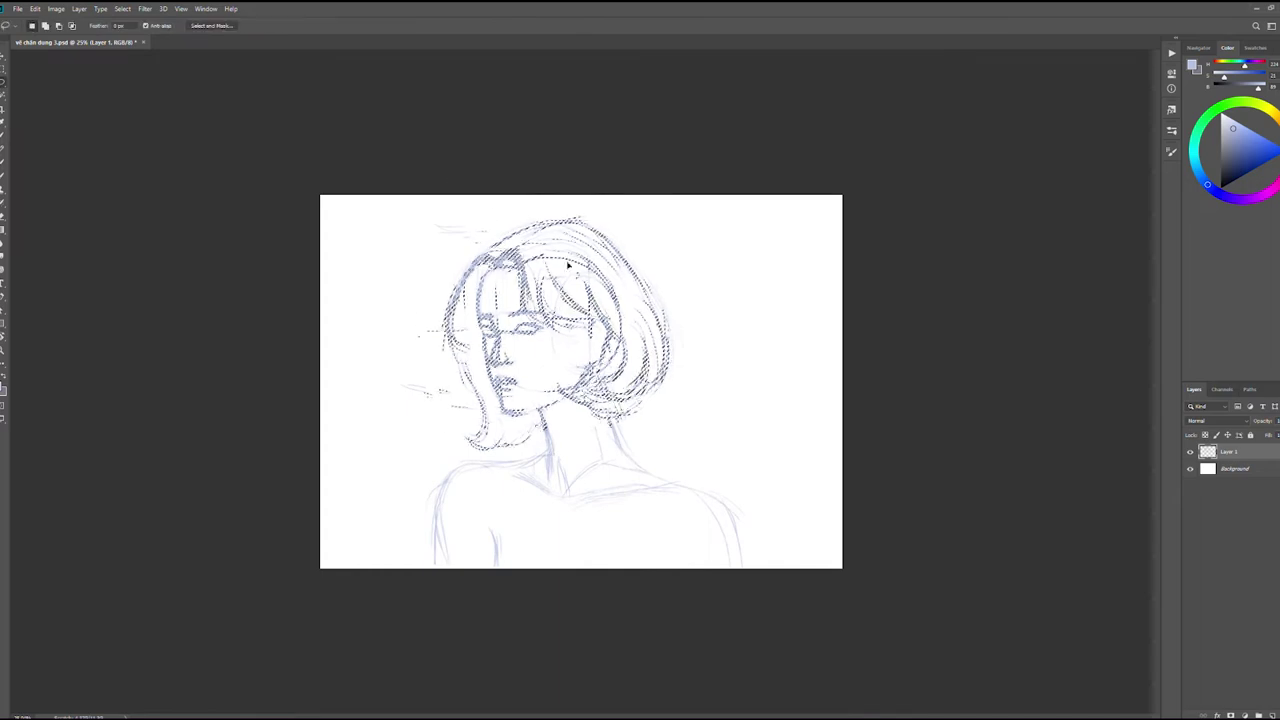
scroll(620, 360, down, 1)
key(ctrl+shift+h)
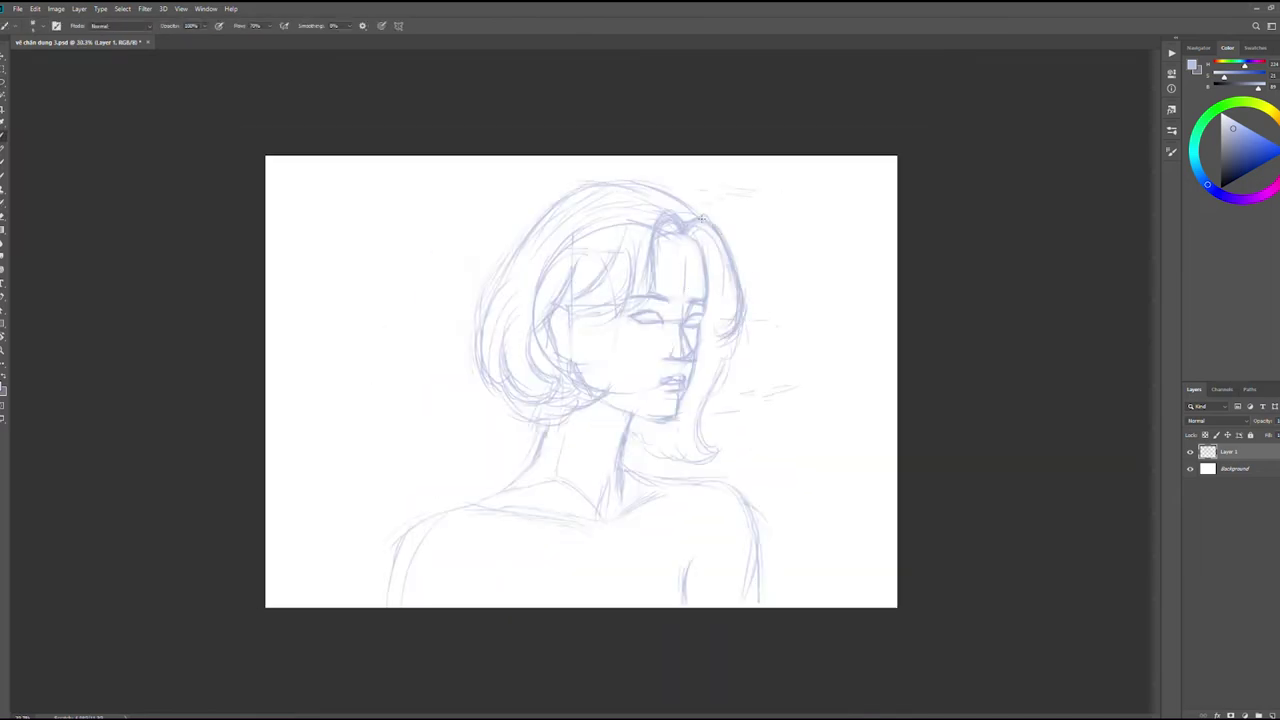
drag(720, 340, 663, 442)
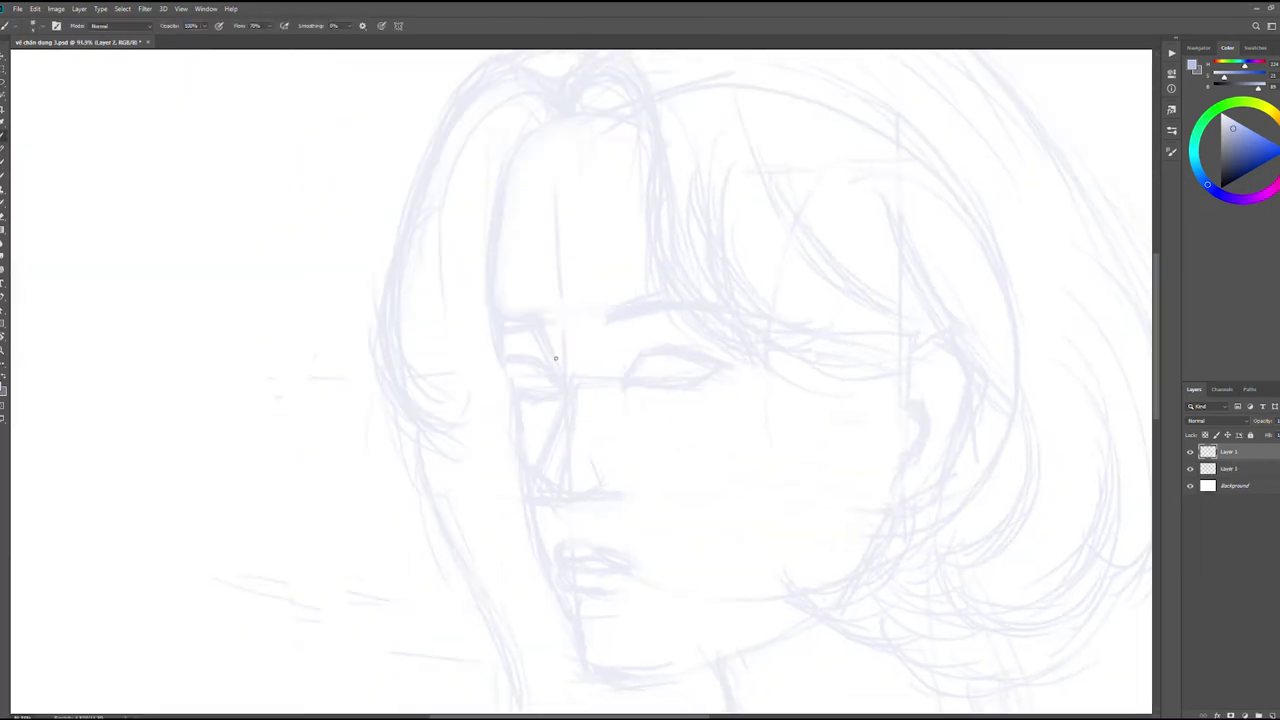
Trace clean lines for the eyes, brows, nose, lips and jaw on a separate layer over the faded sketch
drag(565, 310, 562, 416)
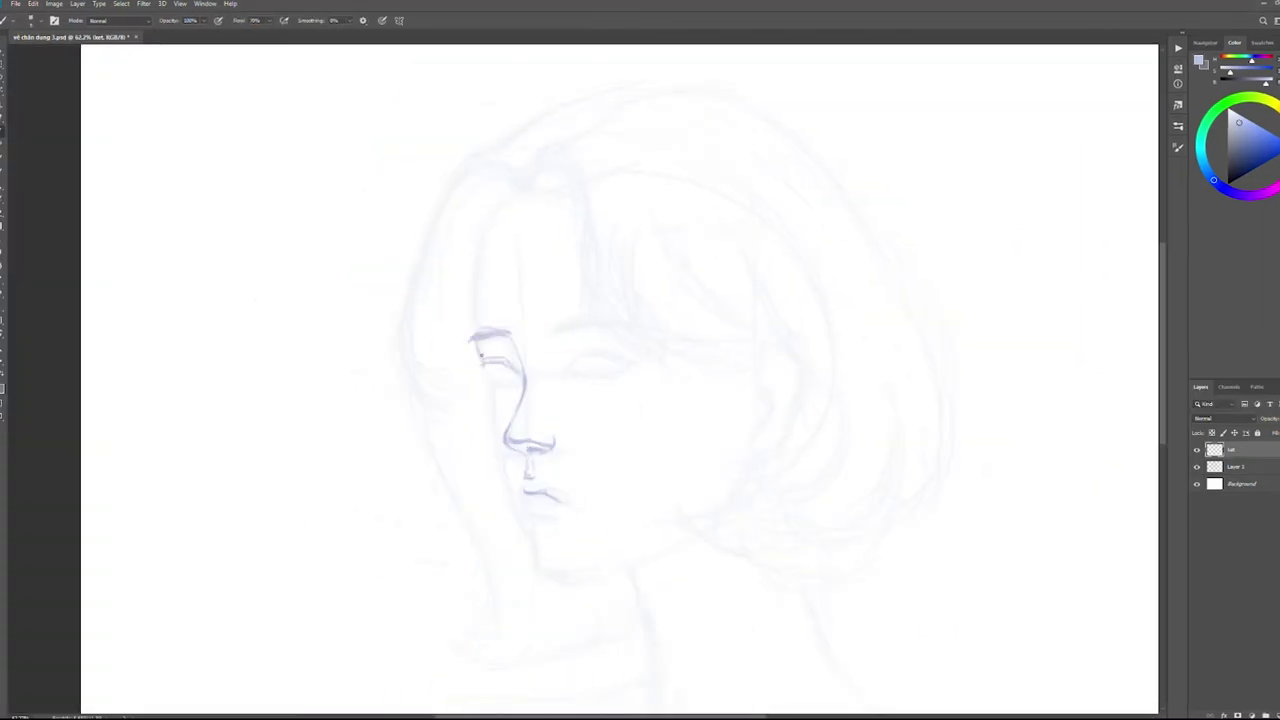
mouse_move(527, 490)
mouse_down()
mouse_move(535, 559)
mouse_move(544, 489)
mouse_move(522, 502)
mouse_move(543, 503)
mouse_move(552, 494)
mouse_move(534, 478)
mouse_move(545, 507)
mouse_up()
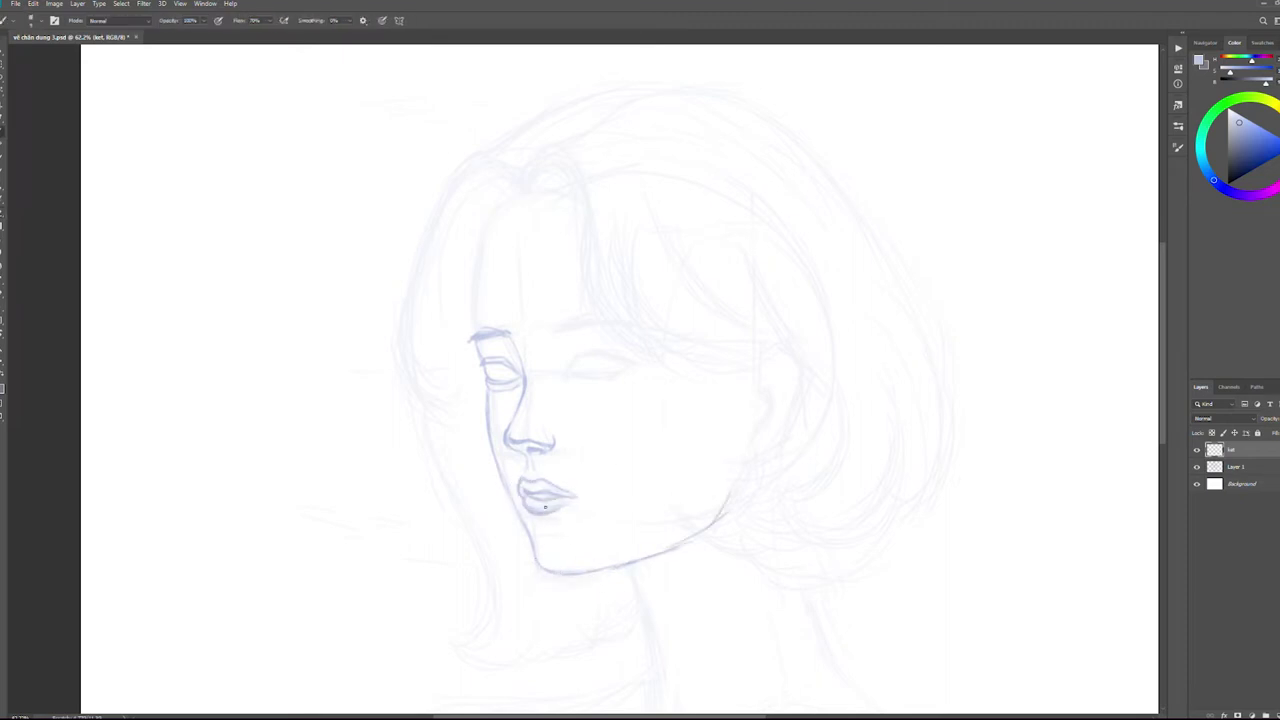
key(ctrl+z)
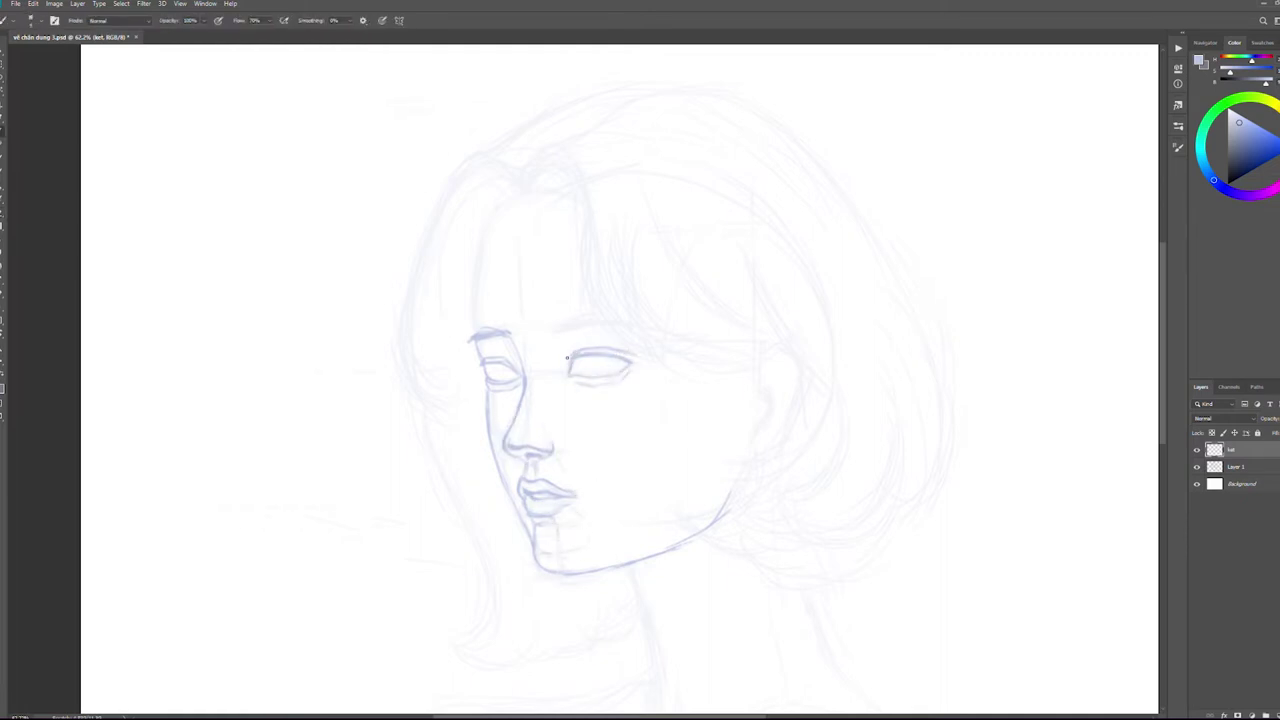
key(ctrl+1)
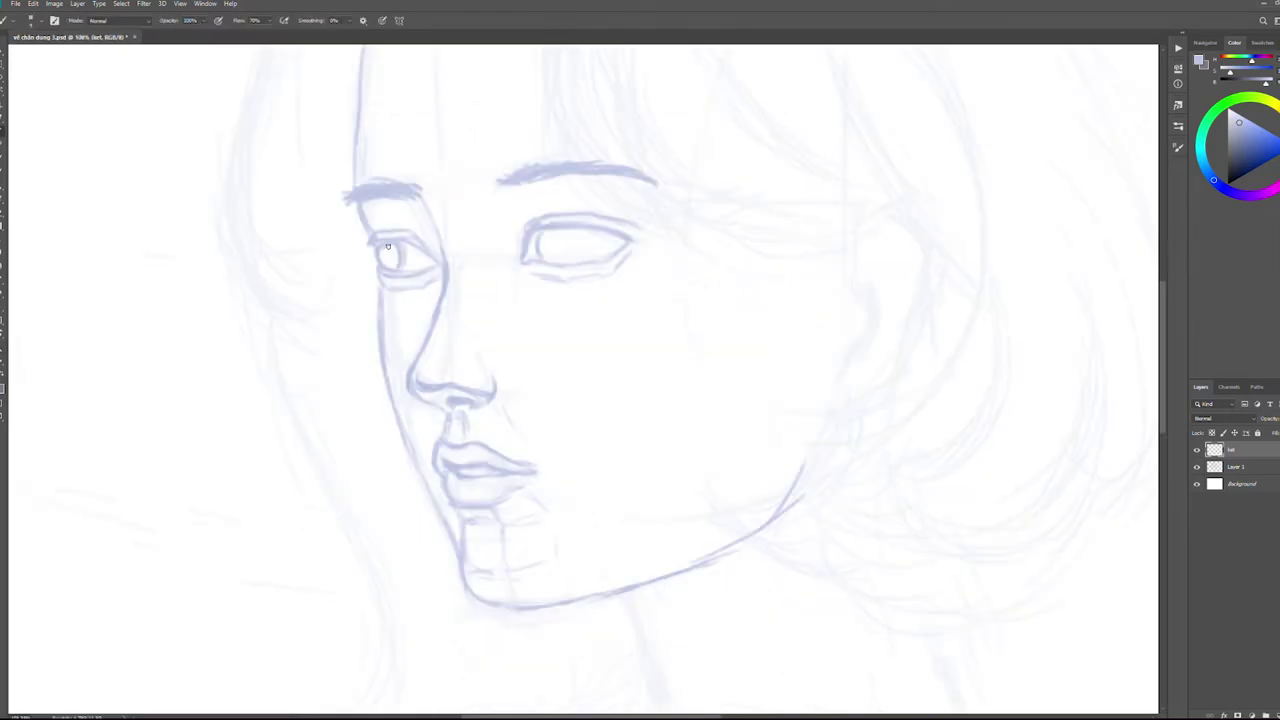
key(ctrl+minus)
key(ctrl+minus)
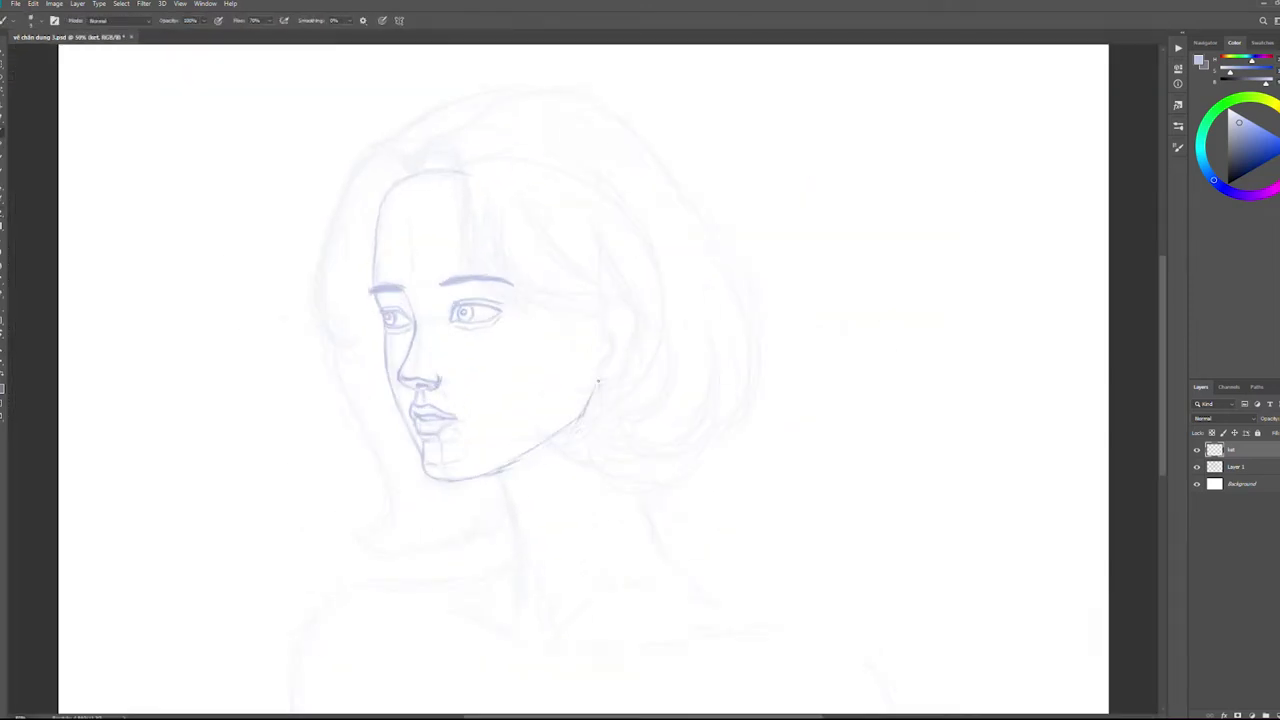
Draw clean lines for the fringe, ear, outer hair contour, curled hair ends, neck and shoulders
drag(440, 151, 522, 282)
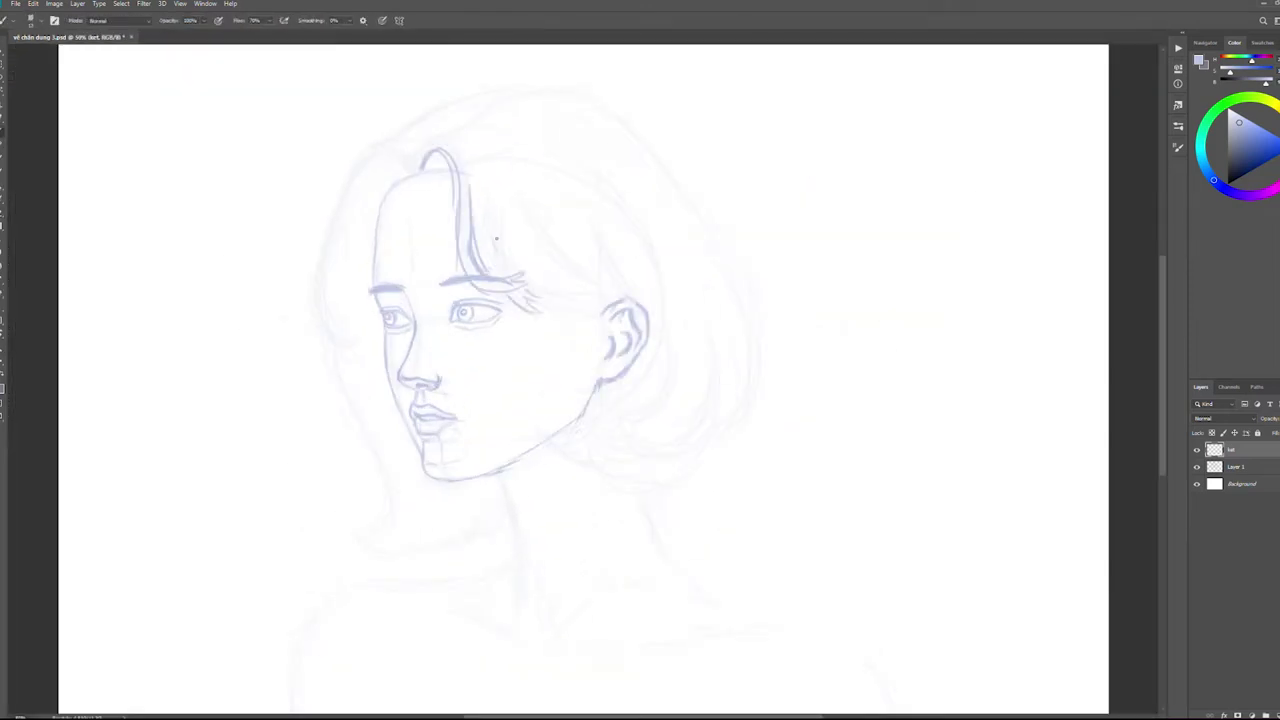
key(r)
mouse_move(510, 224)
mouse_down()
mouse_move(600, 260)
mouse_move(663, 316)
mouse_up()
mouse_move(723, 362)
mouse_down()
mouse_move(617, 223)
mouse_move(768, 359)
mouse_up()
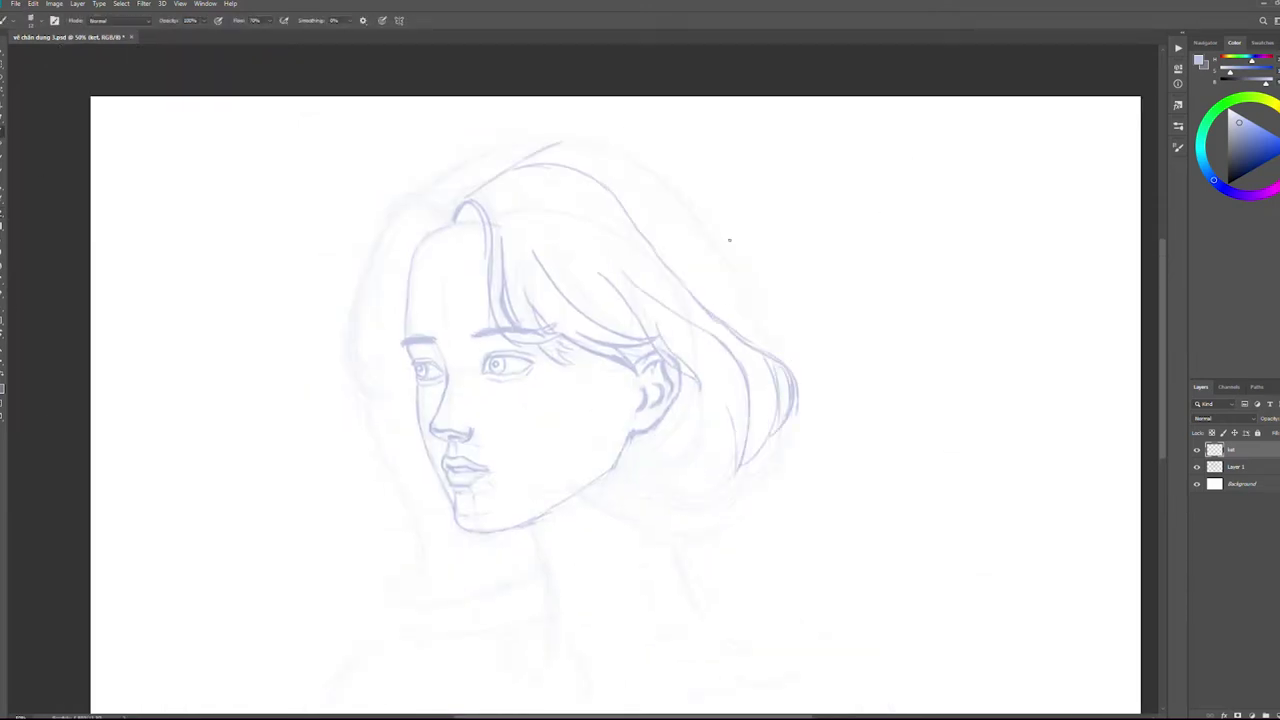
drag(731, 506, 821, 454)
drag(478, 196, 440, 322)
mouse_move(458, 174)
mouse_down()
mouse_move(492, 351)
mouse_move(488, 508)
mouse_move(585, 490)
mouse_up()
scroll(763, 453, down, 3)
drag(763, 453, 629, 553)
Erase stray marks from the line drawing, hide the rough sketch layer and check the portrait mirrored
key(Escape)
scroll(488, 388, up, 1)
scroll(488, 388, down, 1)
key(e)
scroll(488, 388, up, 2)
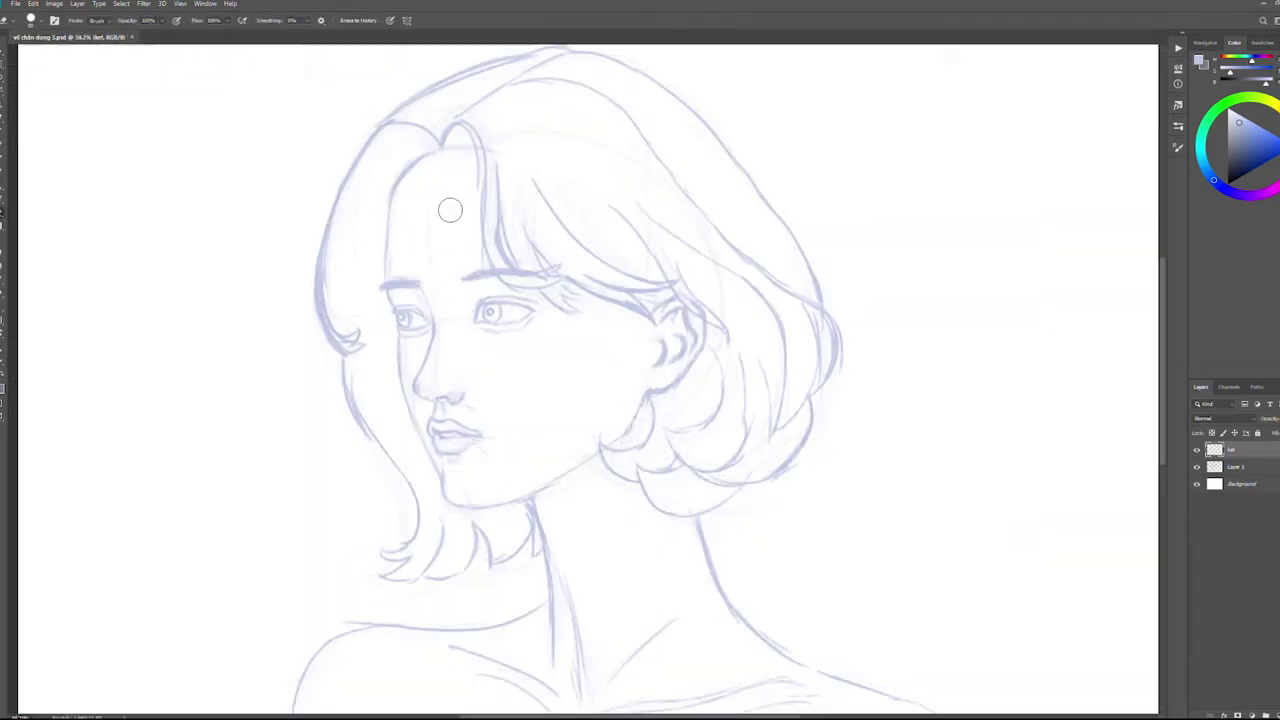
scroll(449, 209, down, 2)
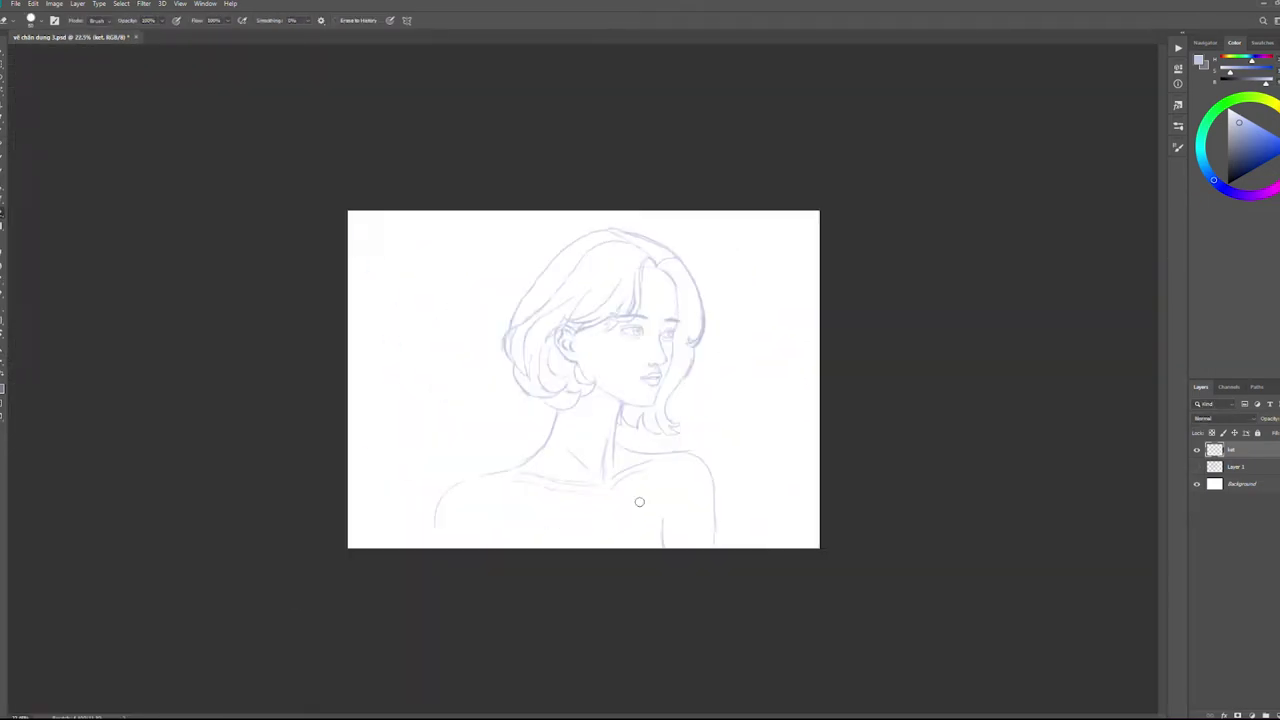
scroll(584, 380, up, 2)
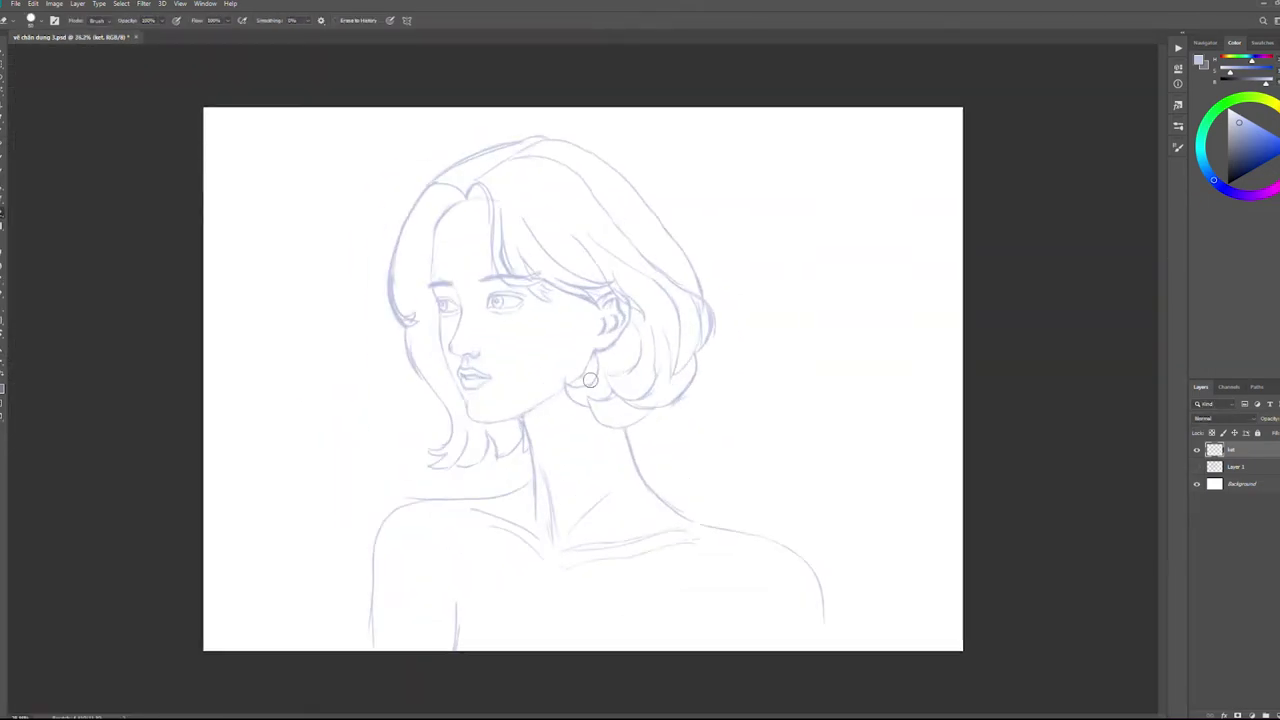
scroll(584, 380, down, 1)
scroll(721, 366, down, 2)
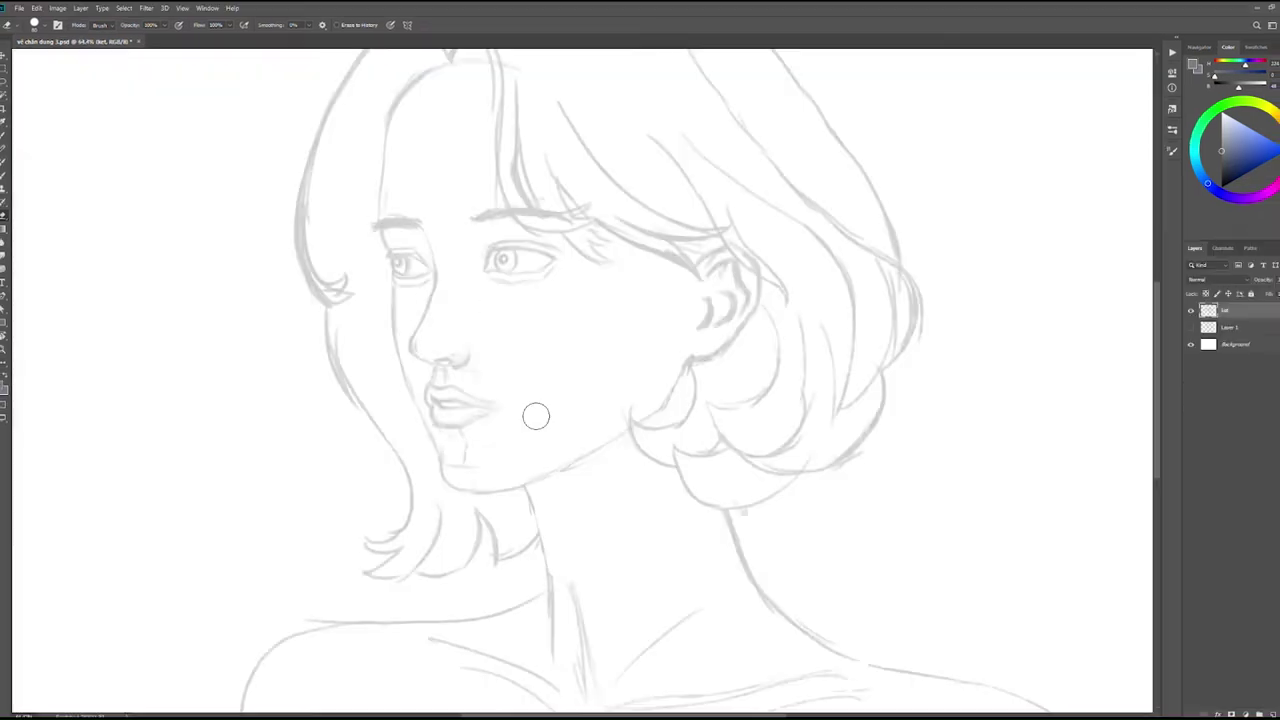
Block in the figure's silhouette in mid grey on a layer below the lines, with soft shadows on face, hair and neck
scroll(531, 411, down, 3)
mouse_move(538, 340)
mouse_down()
mouse_move(473, 426)
mouse_move(588, 387)
mouse_move(549, 359)
mouse_move(495, 223)
mouse_move(565, 333)
mouse_move(526, 417)
mouse_move(676, 541)
mouse_move(684, 592)
mouse_move(720, 591)
mouse_up()
mouse_move(680, 530)
mouse_down()
mouse_move(790, 600)
mouse_move(529, 594)
mouse_move(526, 686)
mouse_move(531, 294)
mouse_move(717, 335)
mouse_move(586, 166)
mouse_move(430, 255)
mouse_move(480, 480)
mouse_move(520, 480)
mouse_up()
drag(636, 447, 392, 285)
key(e)
mouse_move(430, 430)
mouse_down()
mouse_move(403, 394)
mouse_move(394, 220)
mouse_up()
key(ctrl+minus)
mouse_move(645, 452)
mouse_down()
mouse_move(646, 394)
mouse_move(532, 478)
mouse_move(459, 314)
mouse_move(482, 397)
mouse_move(460, 219)
mouse_move(441, 307)
mouse_move(506, 448)
mouse_move(622, 399)
mouse_move(650, 332)
mouse_move(626, 461)
mouse_up()
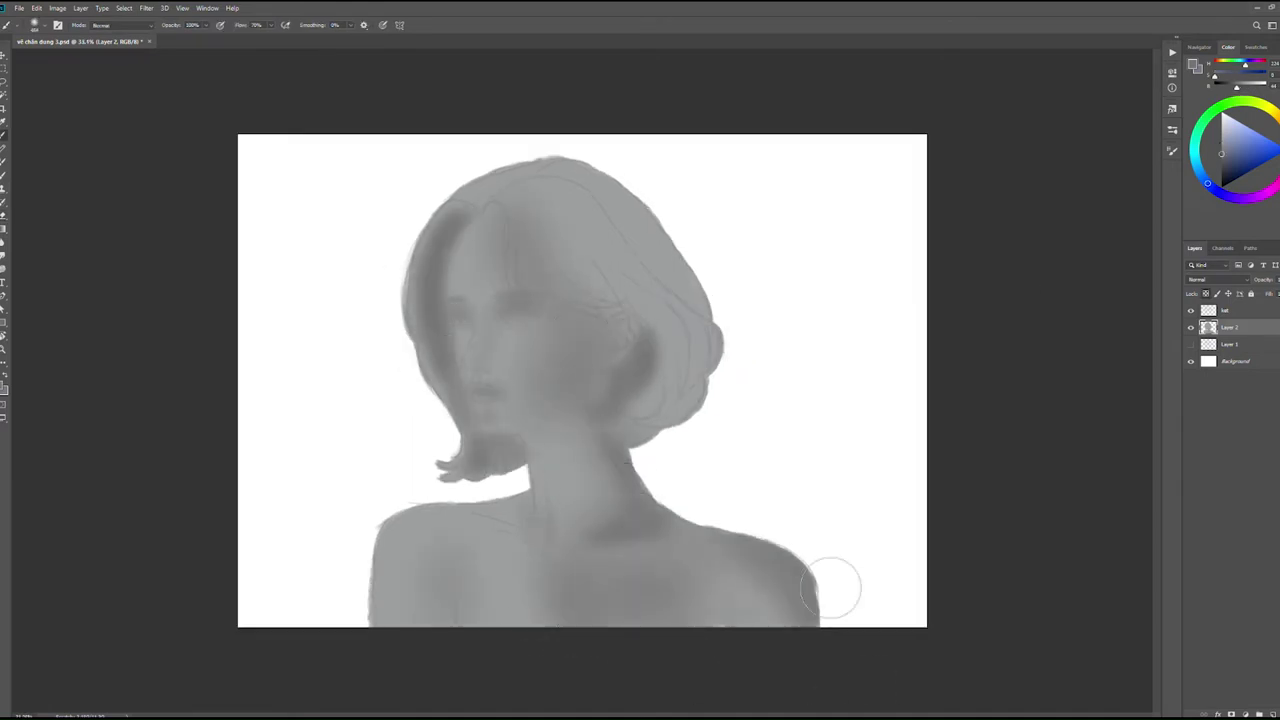
Fill the Background layer with a near-black grey
click(1235, 361)
click(1240, 170)
key(alt+BackSpace)
Softly shade the crown and side of the hair on Layer 2
click(1230, 327)
mouse_move(506, 207)
mouse_down()
mouse_move(671, 471)
mouse_move(620, 400)
mouse_move(650, 420)
mouse_move(672, 388)
mouse_move(630, 280)
mouse_up()
key(bracketleft)
key(bracketleft)
key(bracketleft)
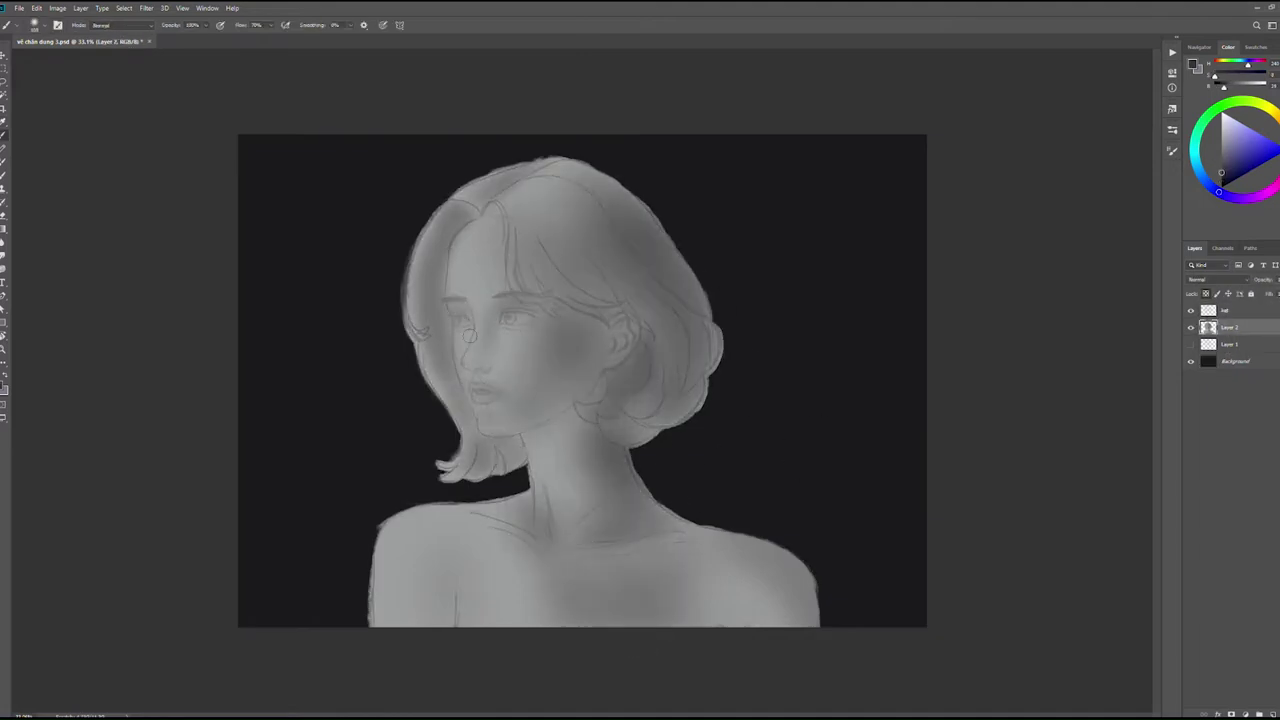
Brighten the forehead, chest and shoulders with a lighter sampled grey, and paint dark masses into the hair around the face
alt+click(475, 298)
key(bracketright)
key(bracketright)
drag(396, 612, 392, 610)
mouse_move(470, 230)
mouse_down()
mouse_move(485, 290)
mouse_move(452, 288)
mouse_up()
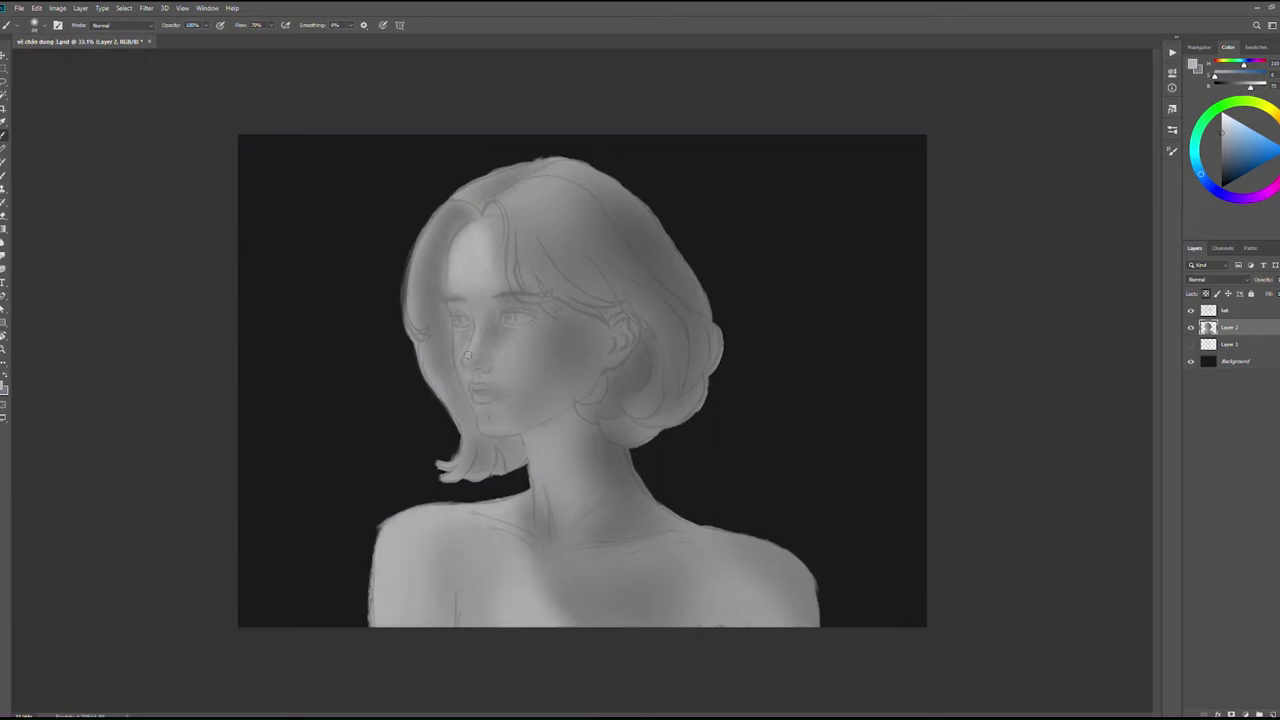
mouse_move(460, 215)
mouse_down()
mouse_move(455, 440)
mouse_move(425, 300)
mouse_move(440, 385)
mouse_move(510, 452)
mouse_move(420, 330)
mouse_move(630, 390)
mouse_move(595, 245)
mouse_move(666, 385)
mouse_move(623, 206)
mouse_move(463, 206)
mouse_move(423, 274)
mouse_move(434, 366)
mouse_move(615, 405)
mouse_move(558, 262)
mouse_move(693, 387)
mouse_move(620, 420)
mouse_move(655, 360)
mouse_move(518, 238)
mouse_up()
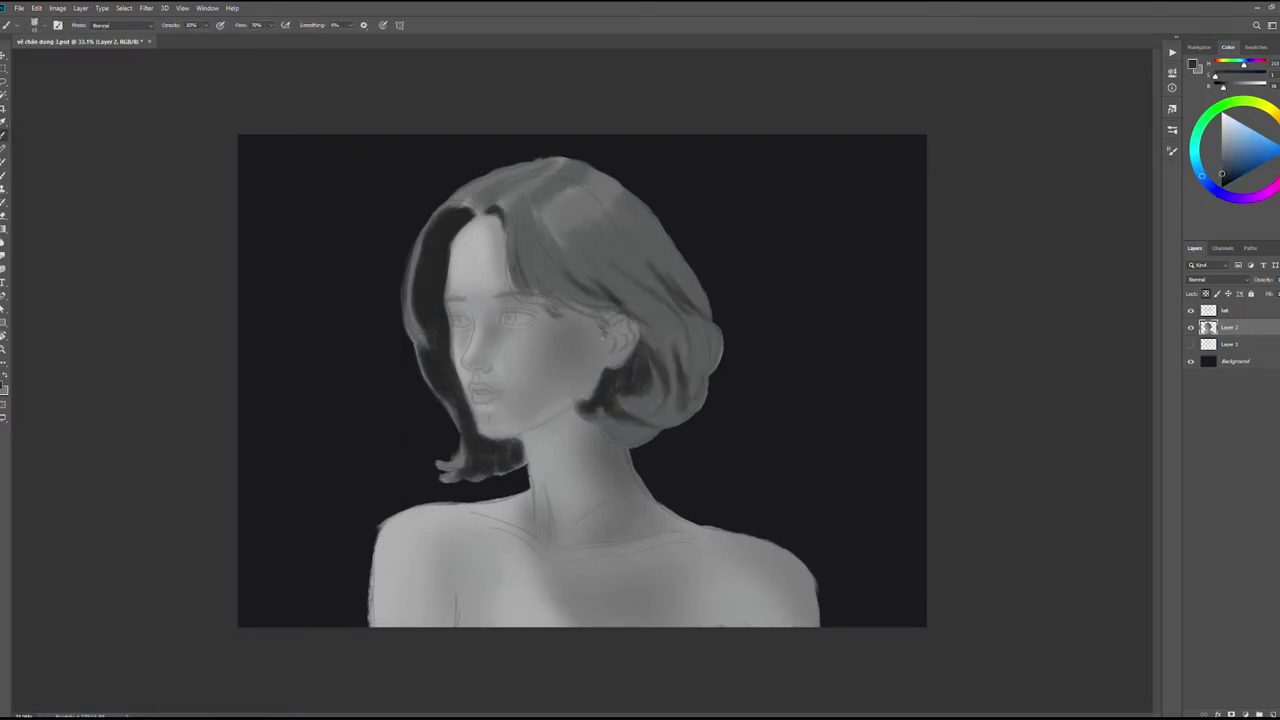
Add a new layer clipped to the silhouette layer and softly shade the eye sockets, lips and cheek
scroll(452, 318, up, 3)
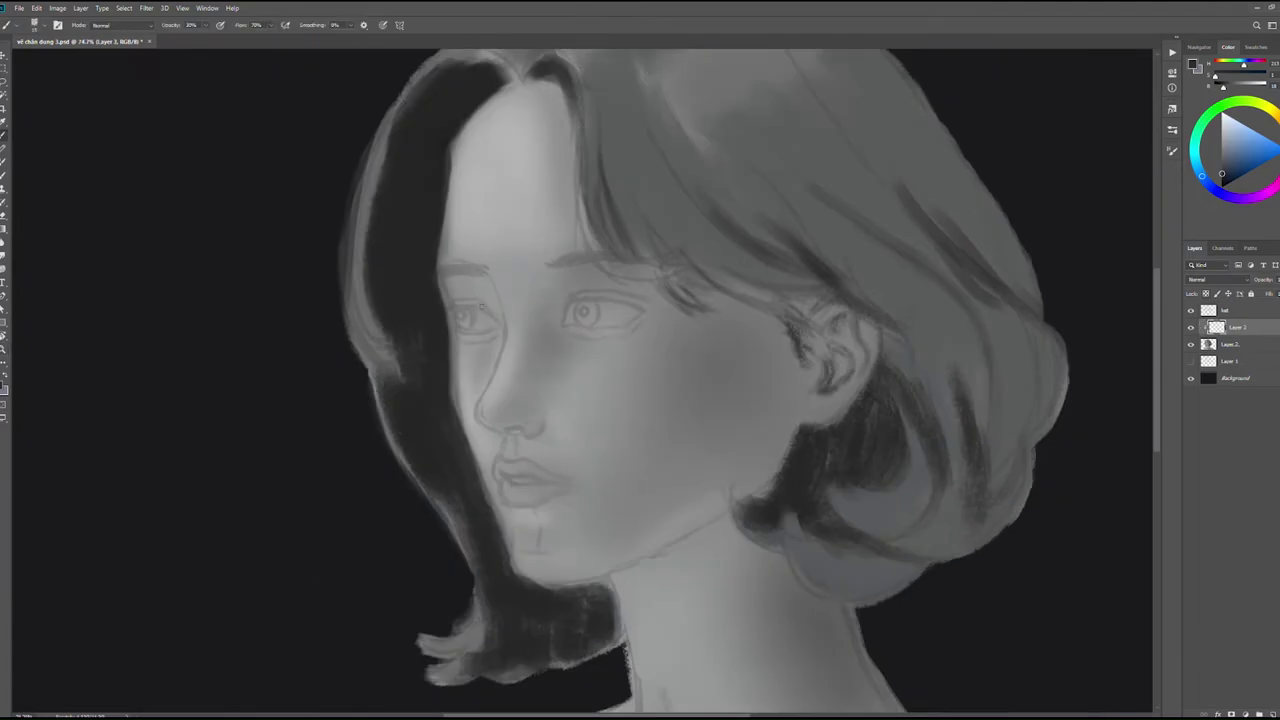
key(ctrl+shift+alt+n)
scroll(468, 377, up, 2)
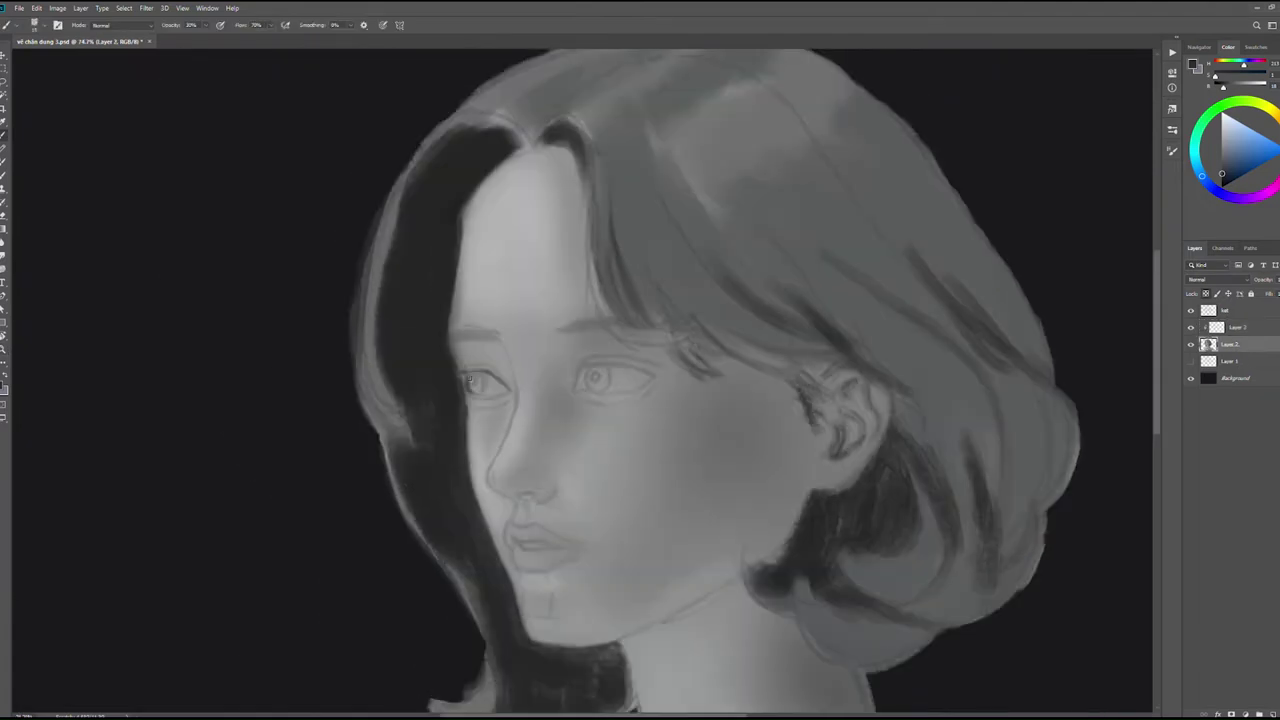
key(alt+bracketright)
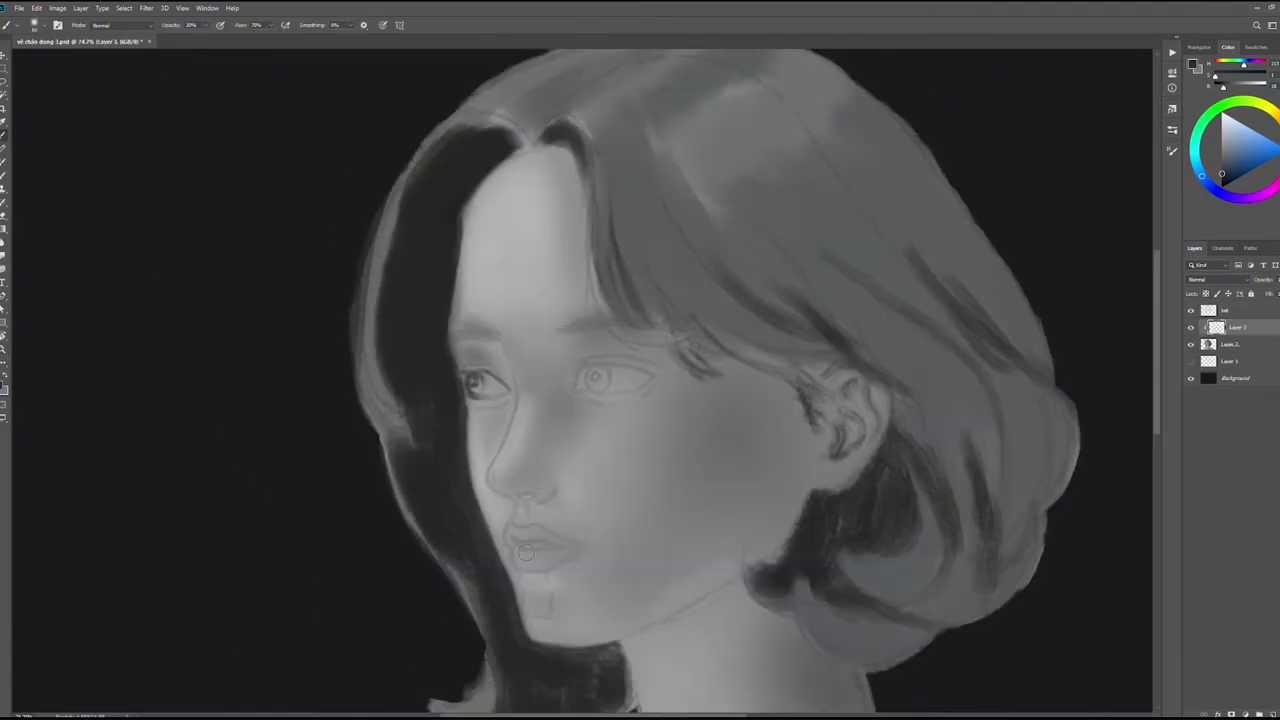
key(bracketright)
key(bracketright)
key(bracketright)
mouse_move(705, 400)
mouse_down()
mouse_move(731, 538)
mouse_move(660, 450)
mouse_up()
Smooth the tones of the cheek, ear, neck and collarbones with greys sampled from the skin
scroll(527, 368, down, 3)
alt+click(475, 444)
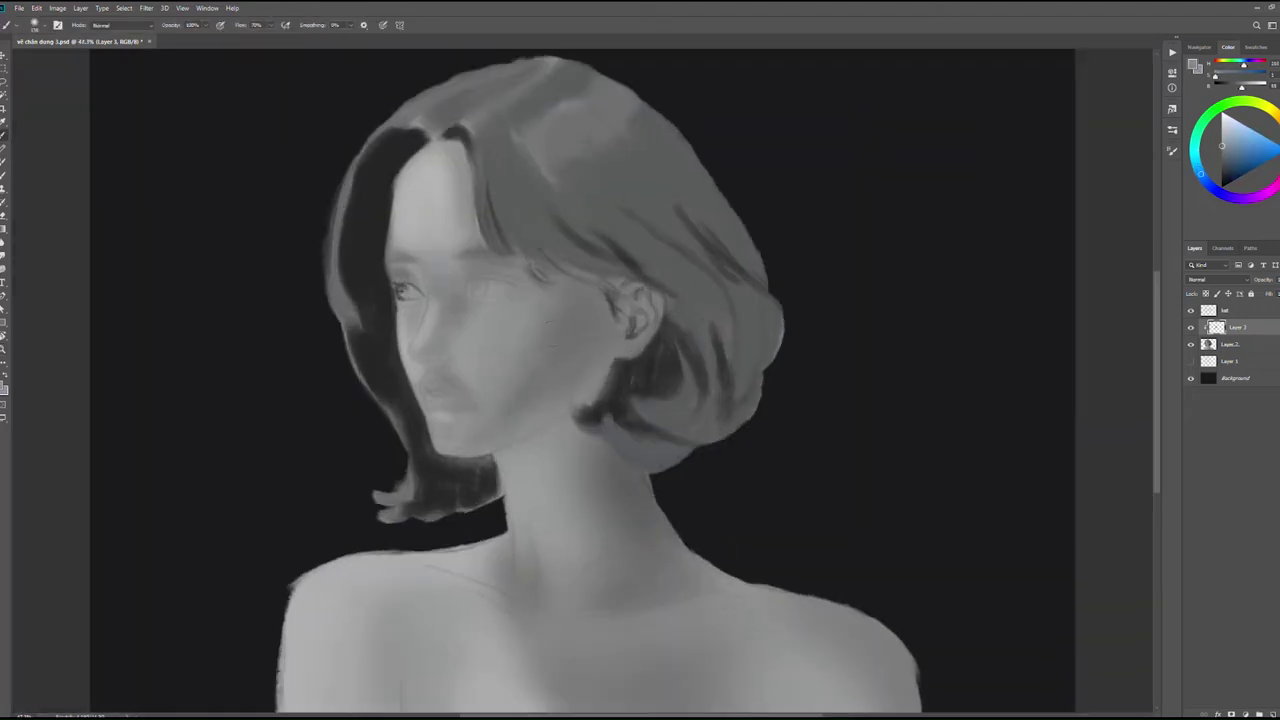
alt+click(495, 549)
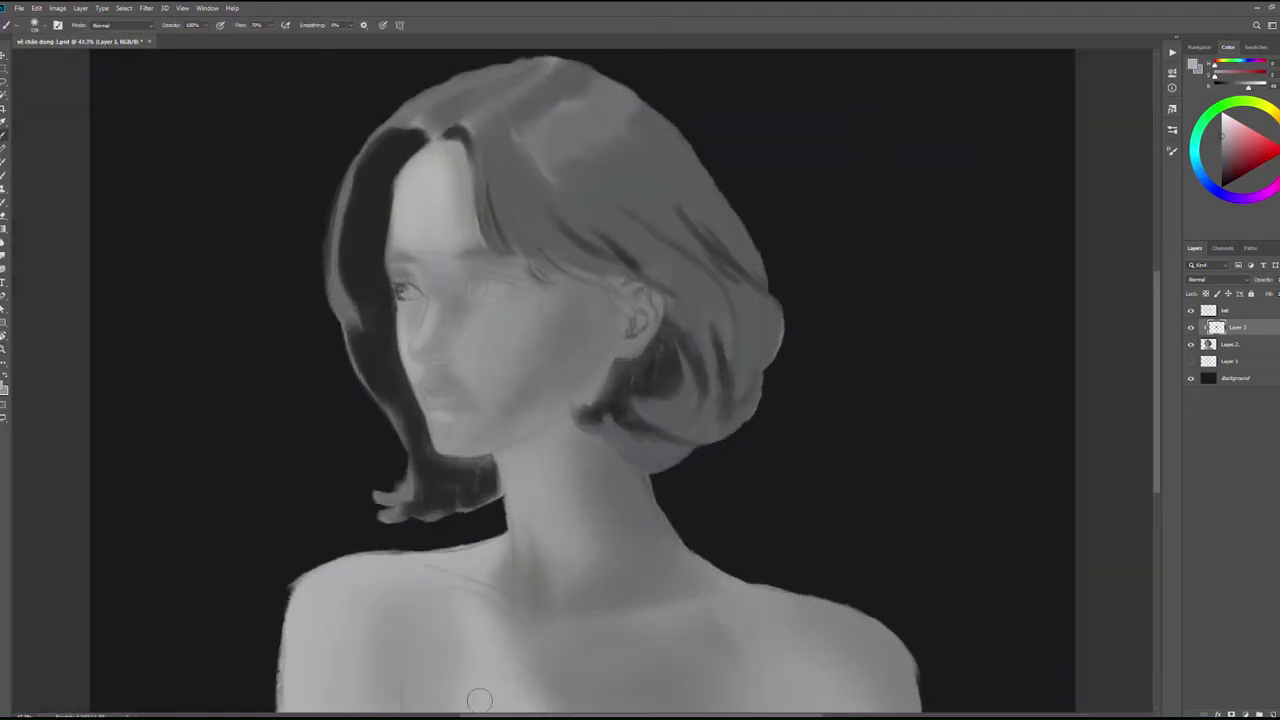
Define both eyes with darker lash lines, irises and lower lids using a small brush
key(ctrl+1)
alt+click(475, 383)
alt+click(633, 309)
drag(592, 378, 661, 349)
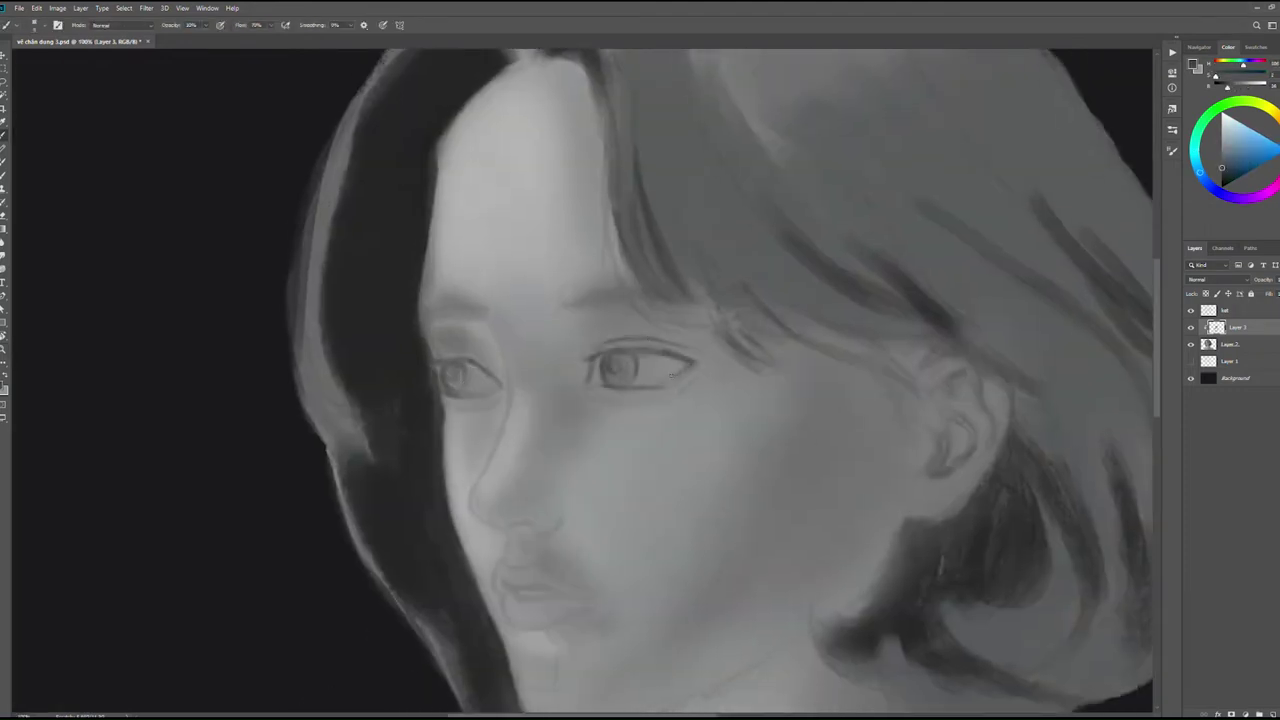
drag(660, 395, 702, 372)
drag(486, 408, 446, 412)
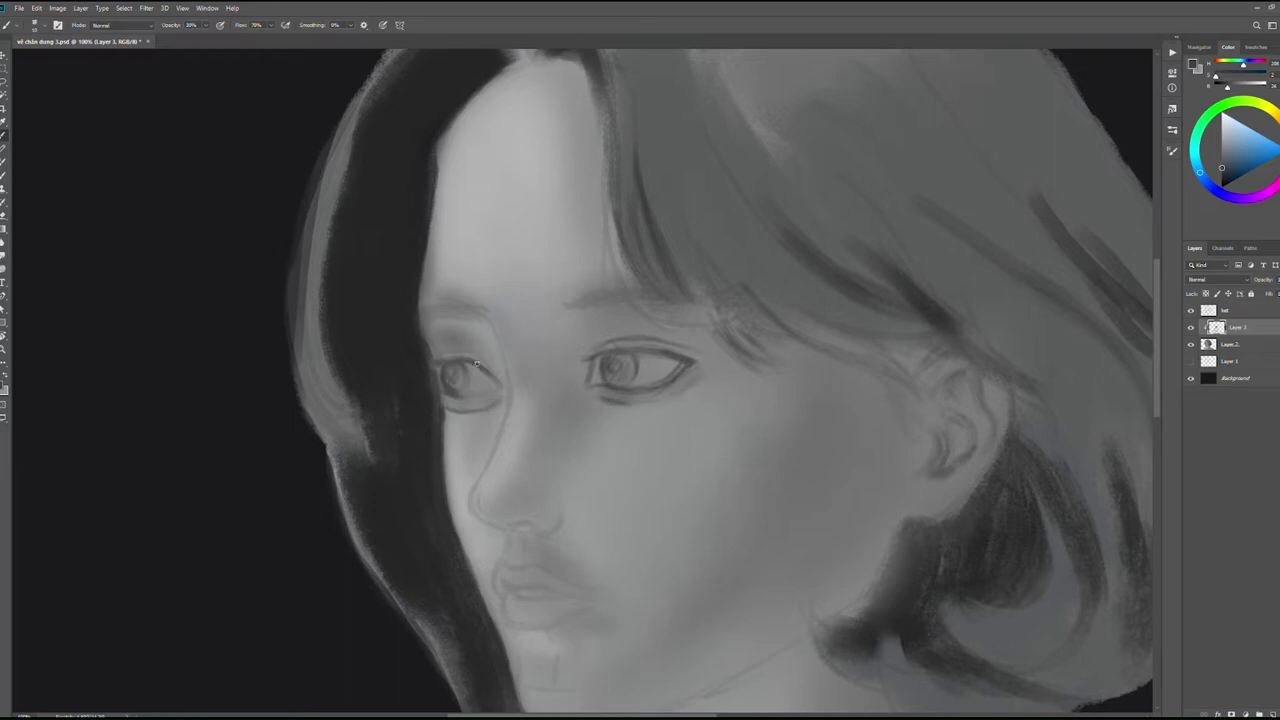
Darken both eyebrows and paint the shadows under the nose tip and around the nostril
drag(479, 313, 422, 311)
drag(588, 302, 672, 296)
drag(482, 506, 520, 508)
drag(536, 494, 560, 520)
Set the brush opacity to 100% and paint the upper lip and the line between the lips, redoing the first stroke
key(0)
drag(505, 568, 585, 585)
key(ctrl+z)
drag(505, 572, 577, 604)
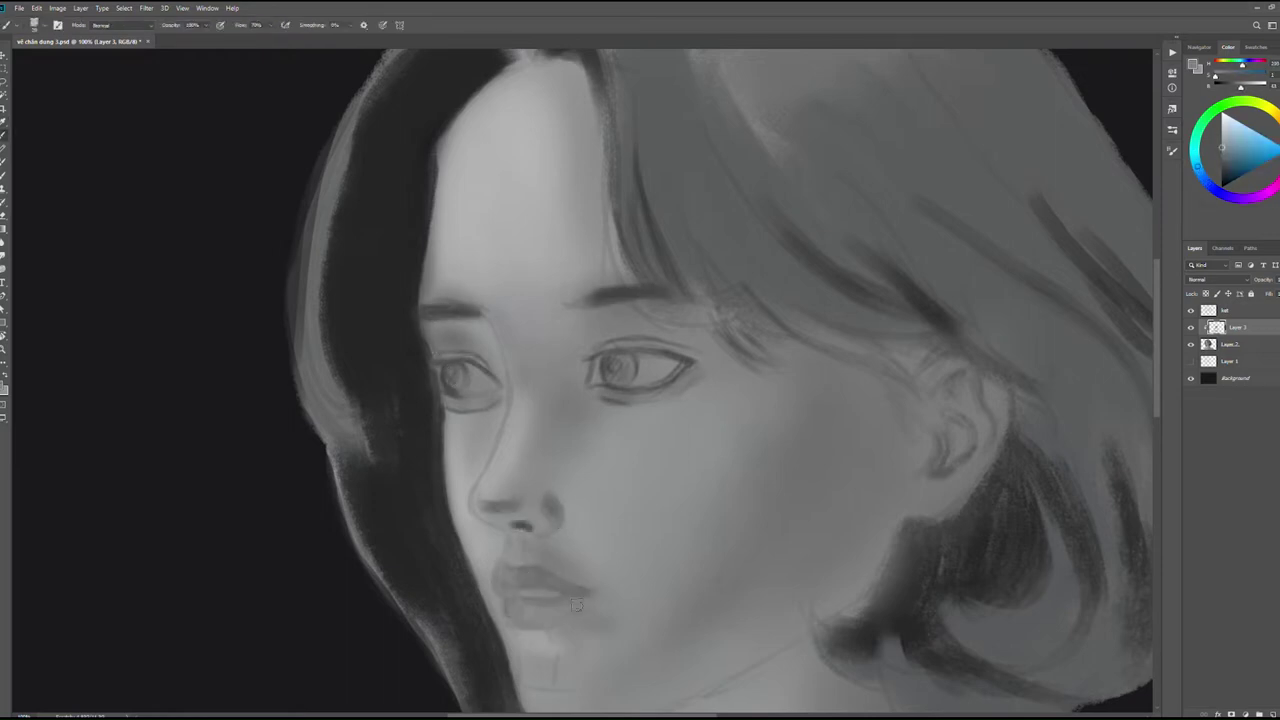
Merge the line art with the shading and portrait layers, and refine the upper lip's outline using grey sampled from the skin
key(ctrl+e)
alt+click(597, 614)
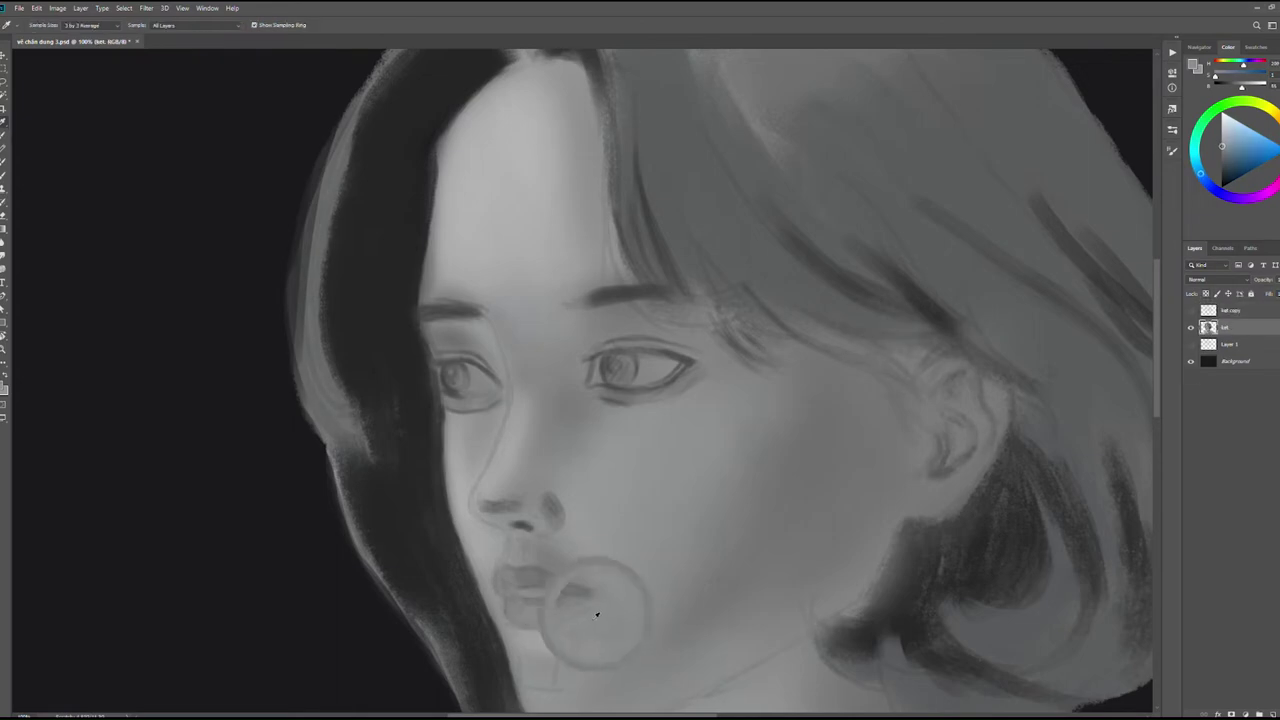
scroll(521, 560, up, 3)
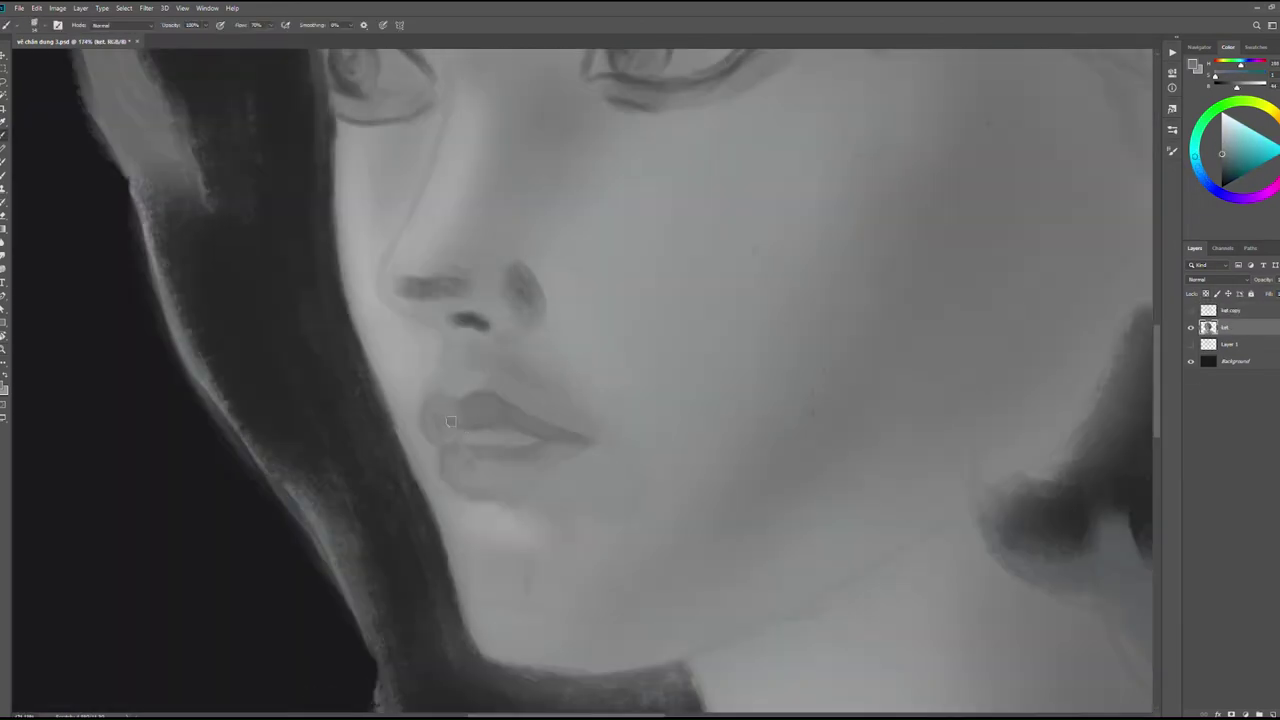
key(z)
drag(569, 427, 470, 428)
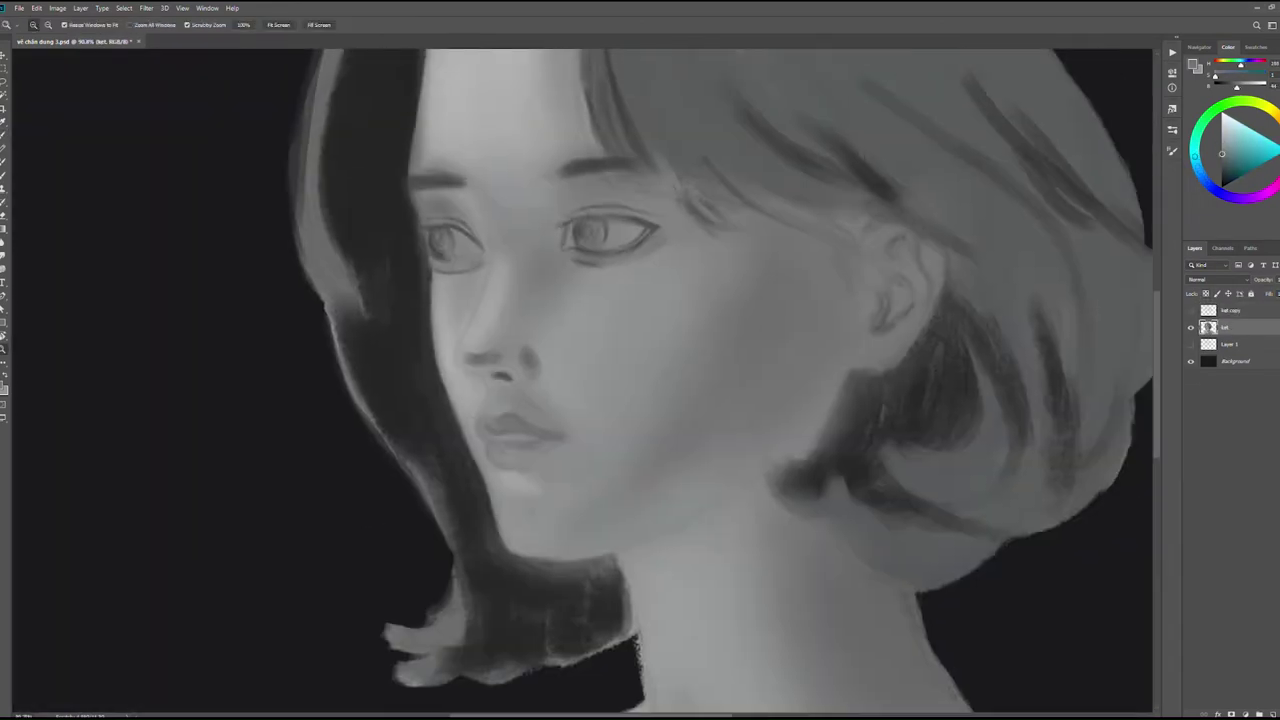
drag(360, 400, 601, 453)
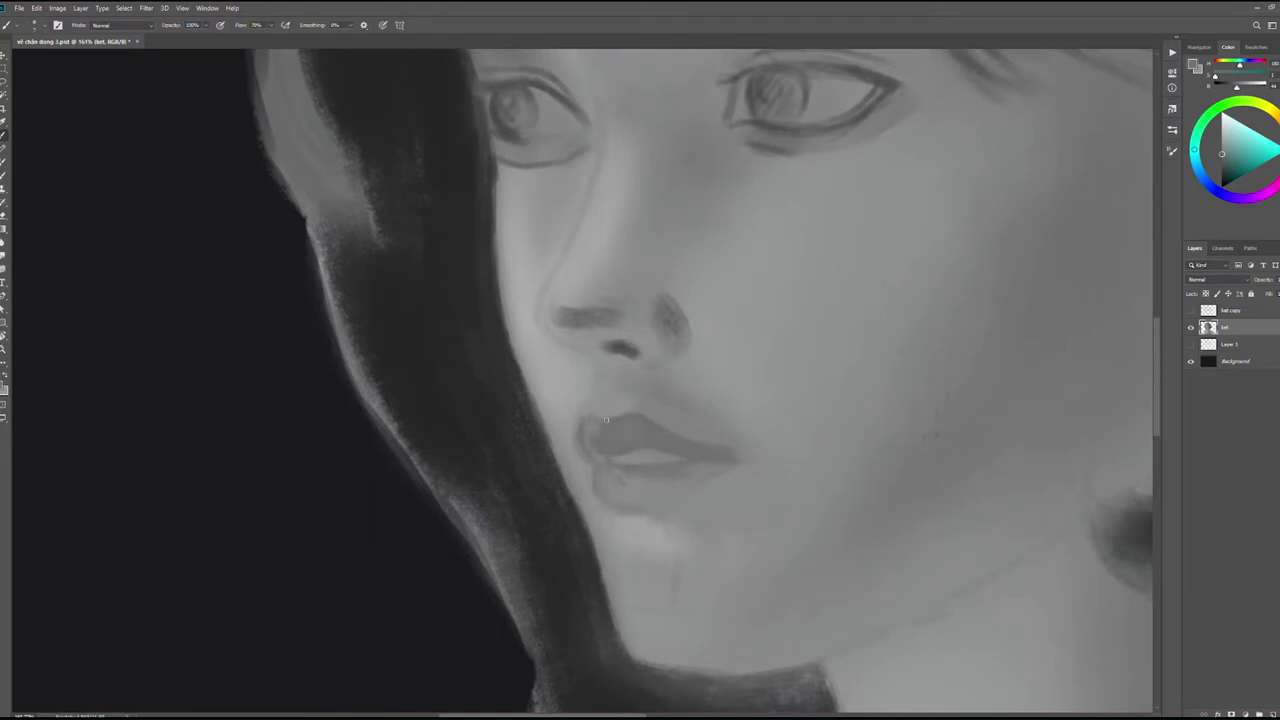
scroll(588, 420, down, 5)
scroll(595, 412, up, 5)
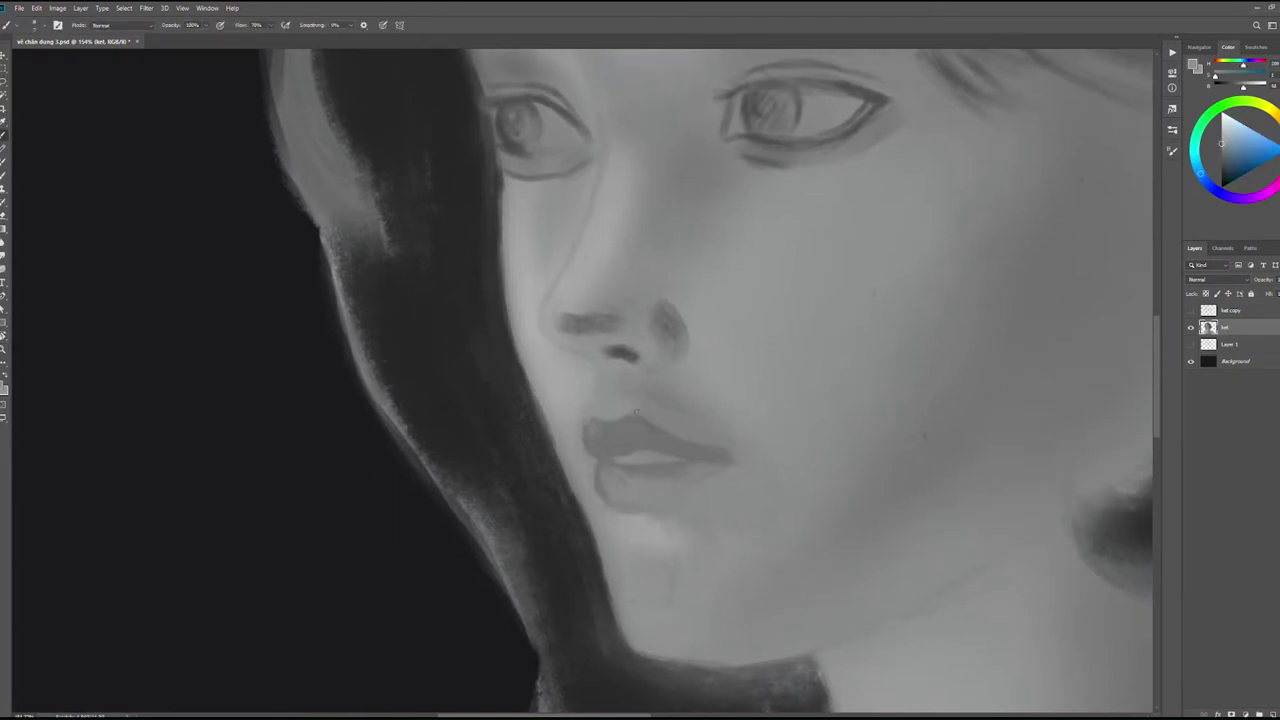
Reshape the nose tip, nostril and bridge shading with sampled greys, and add a soft shadow on the chin
alt+click(597, 410)
mouse_move(568, 276)
mouse_down()
mouse_move(588, 366)
mouse_move(652, 338)
mouse_move(598, 334)
mouse_move(622, 353)
mouse_move(604, 353)
mouse_move(670, 362)
mouse_up()
alt+click(626, 331)
alt+click(652, 216)
drag(618, 152, 606, 192)
drag(571, 294, 543, 351)
alt+click(548, 325)
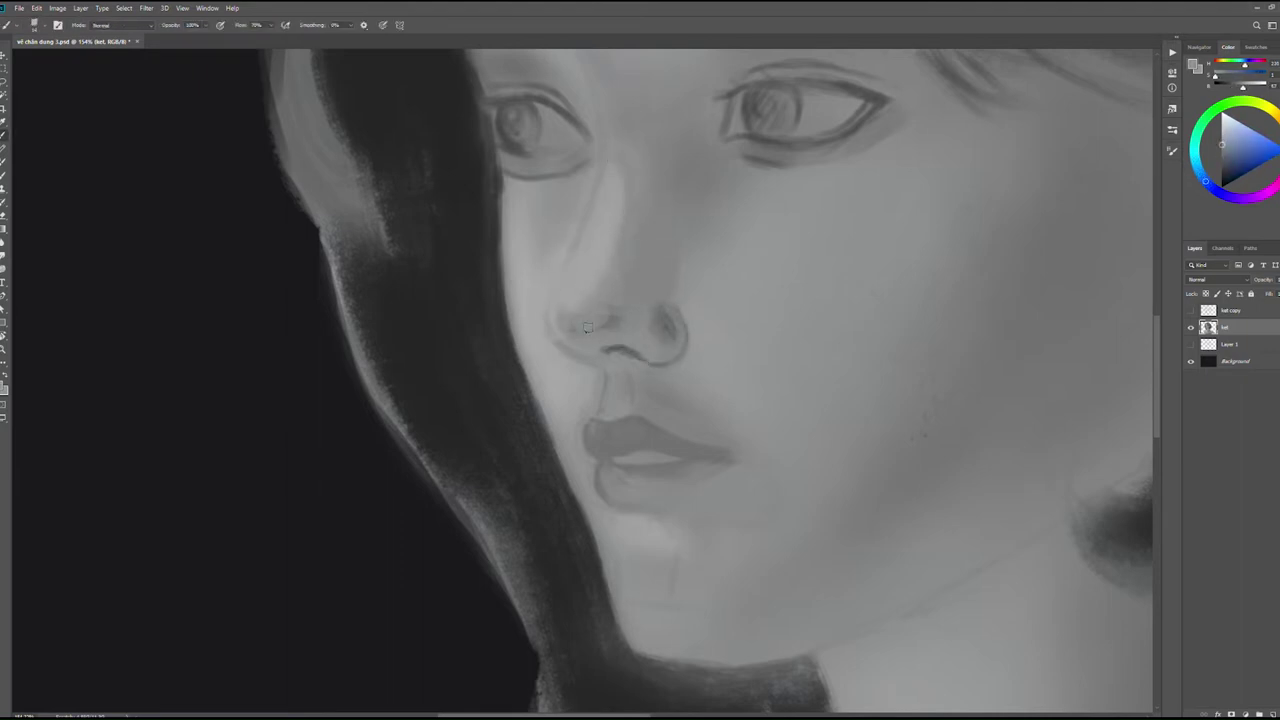
alt+click(588, 325)
scroll(660, 314, down, 4)
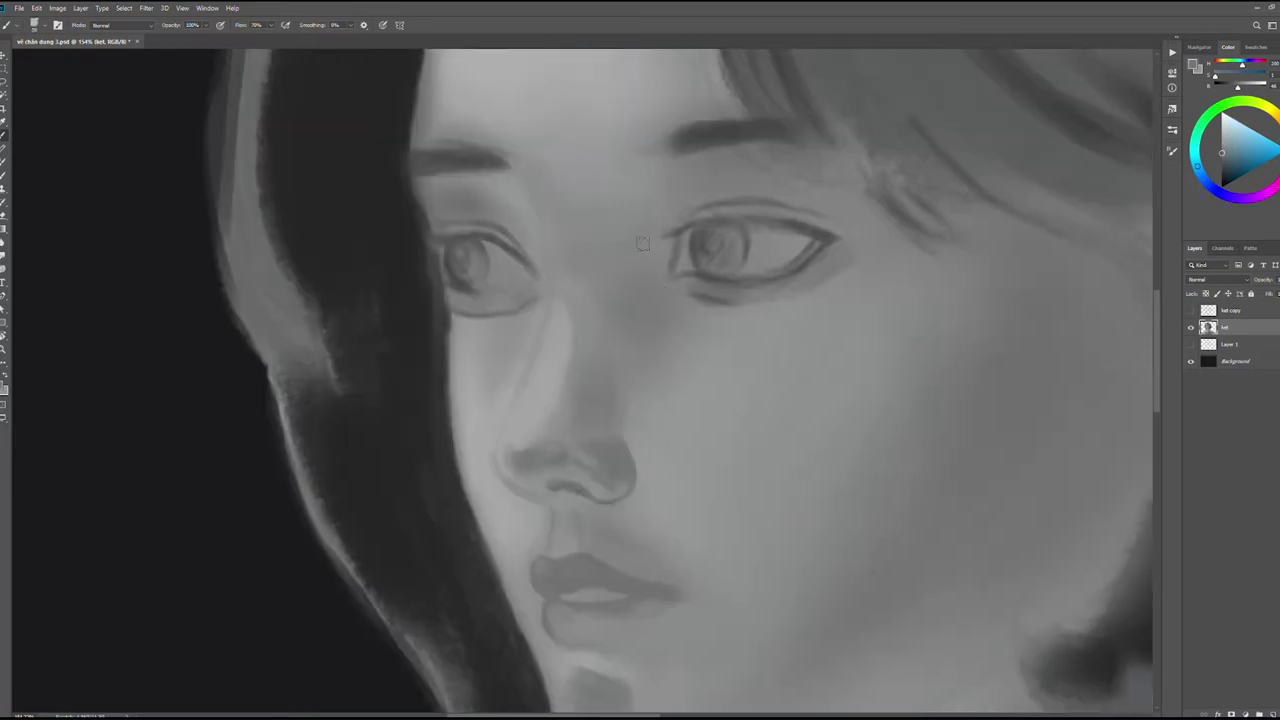
scroll(760, 355, down, 1)
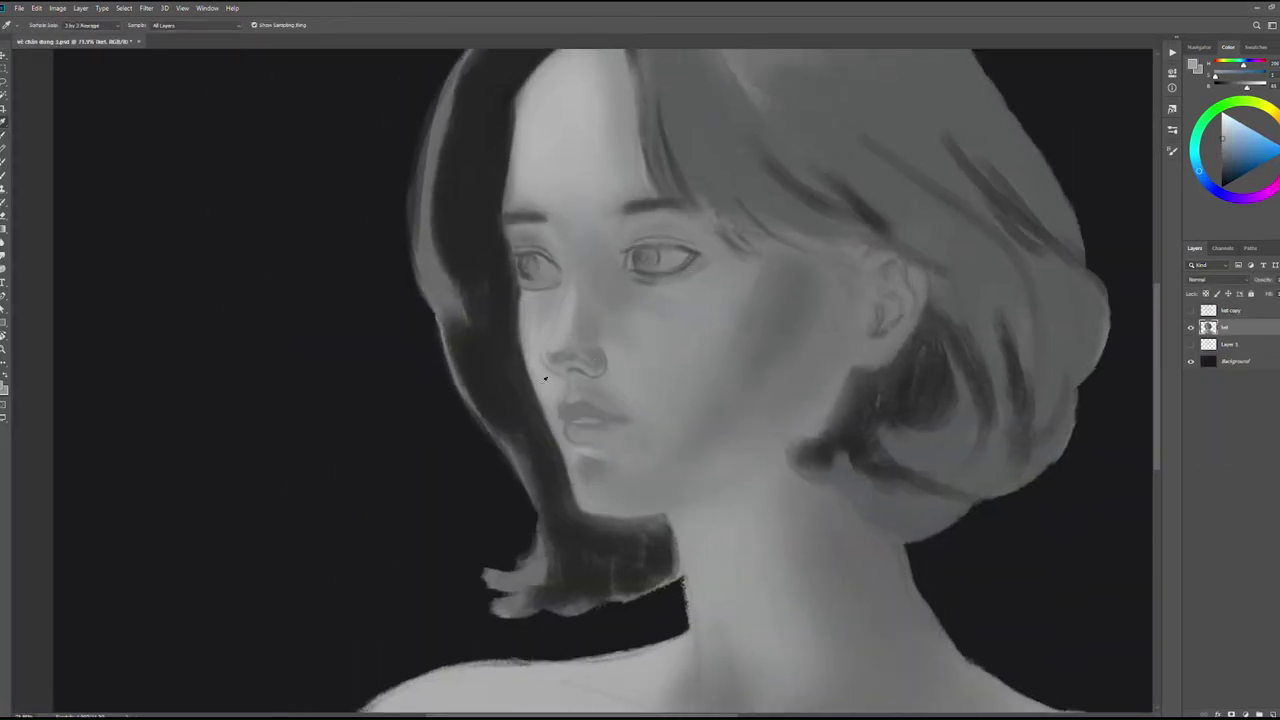
Lighten the forehead, nose bridge, cheek and lower lip with a larger, low-opacity brush
scroll(518, 352, up, 3)
key(bracketright)
key(bracketright)
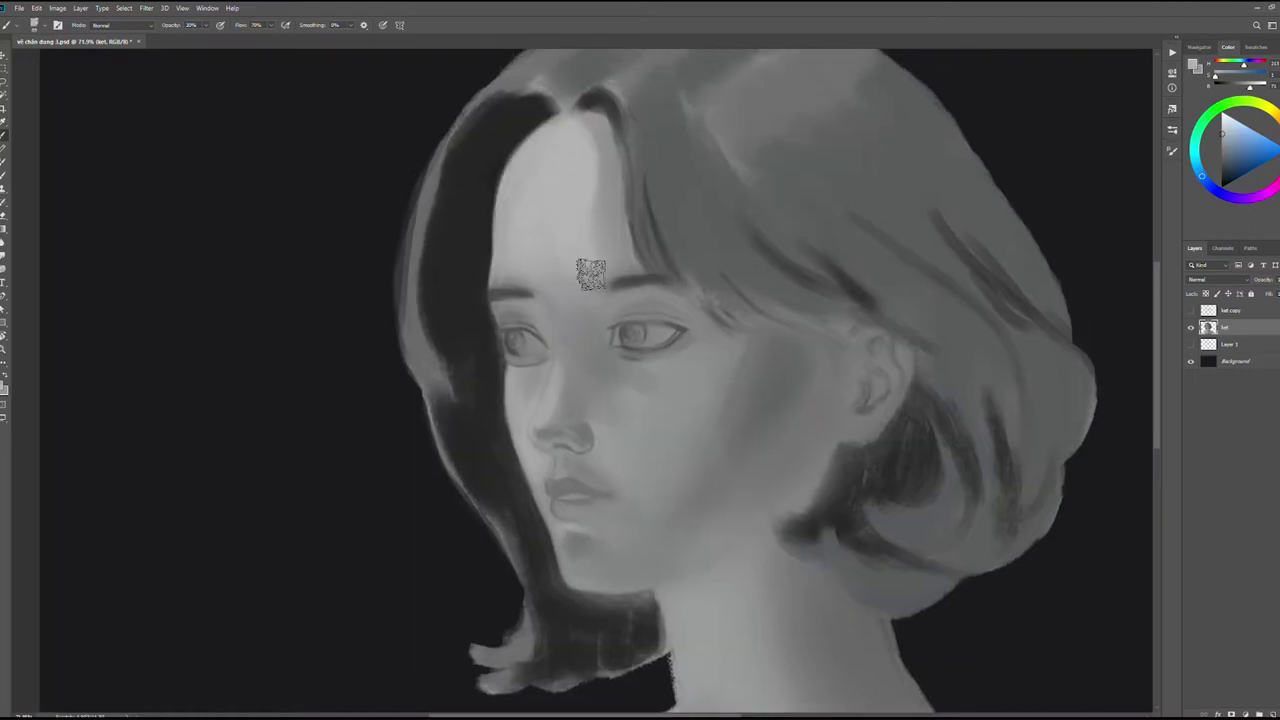
scroll(570, 180, down, 3)
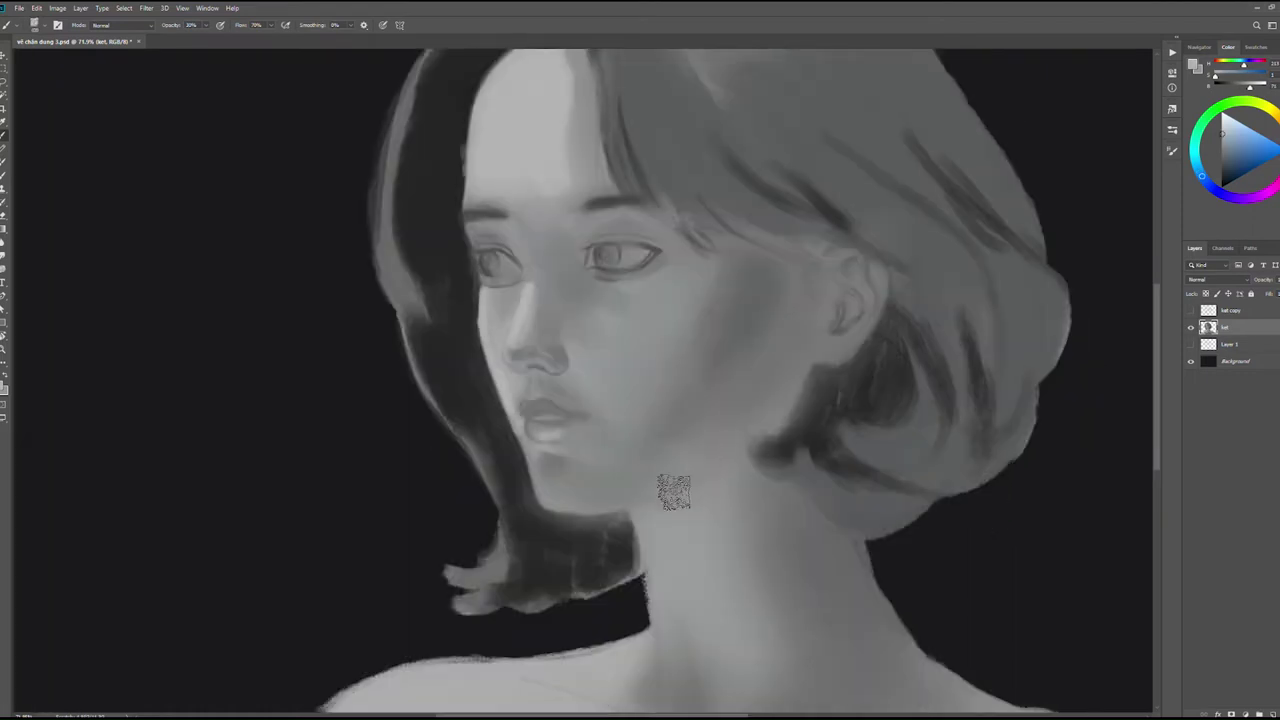
scroll(694, 463, down, 5)
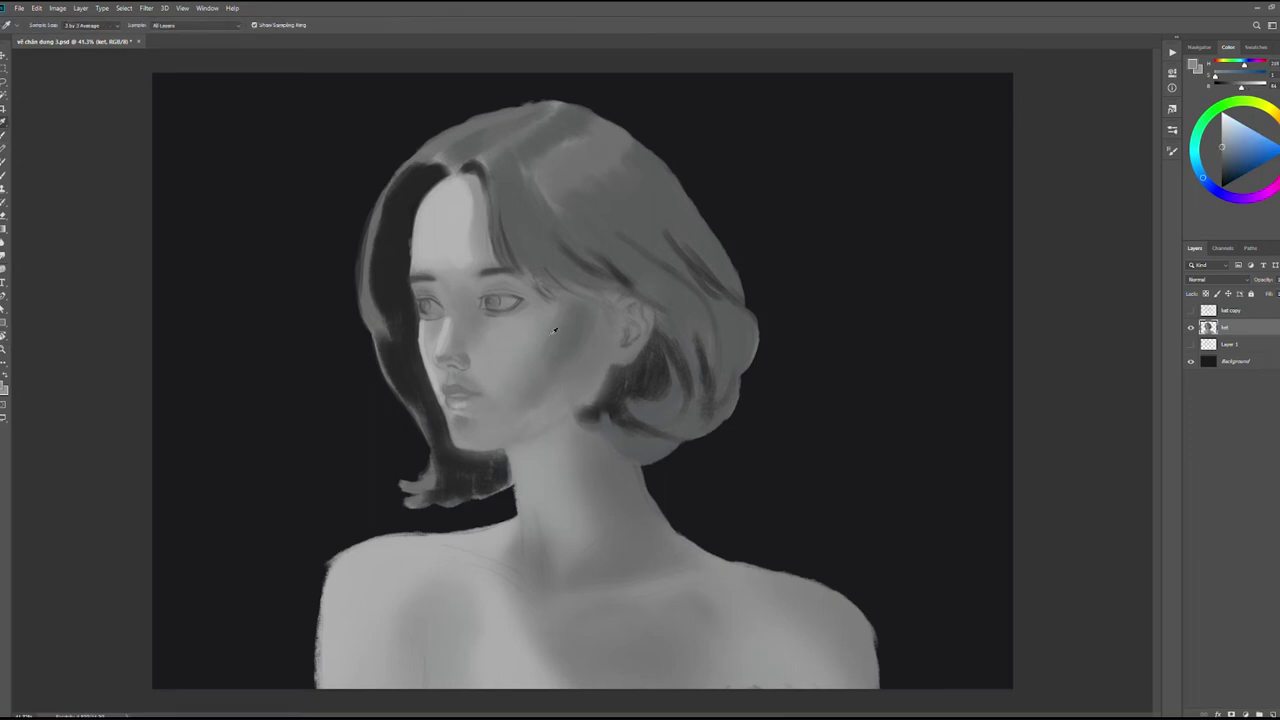
Redefine the mouth line and lower lip edge, and blend the chin area with sampled greys
alt+click(613, 454)
scroll(453, 394, up, 4)
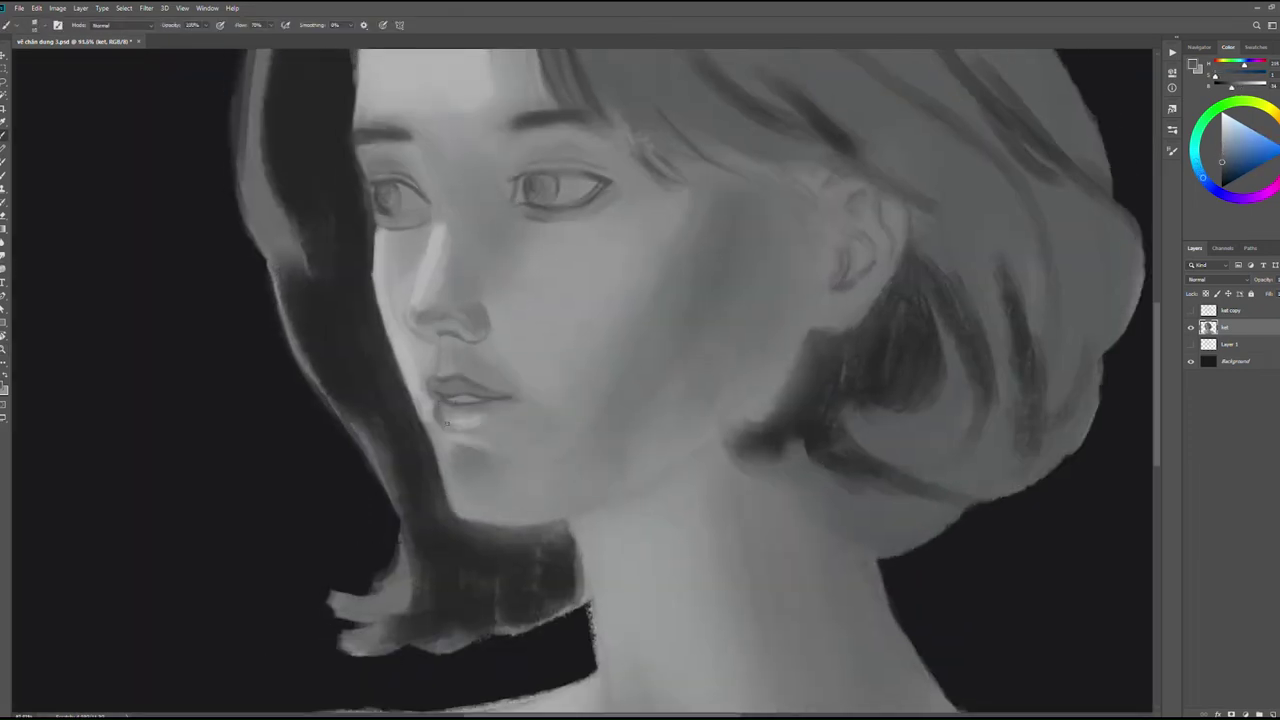
alt+click(483, 430)
alt+click(446, 478)
mouse_move(446, 490)
mouse_down()
mouse_move(551, 534)
mouse_move(436, 500)
mouse_up()
scroll(436, 500, down, 3)
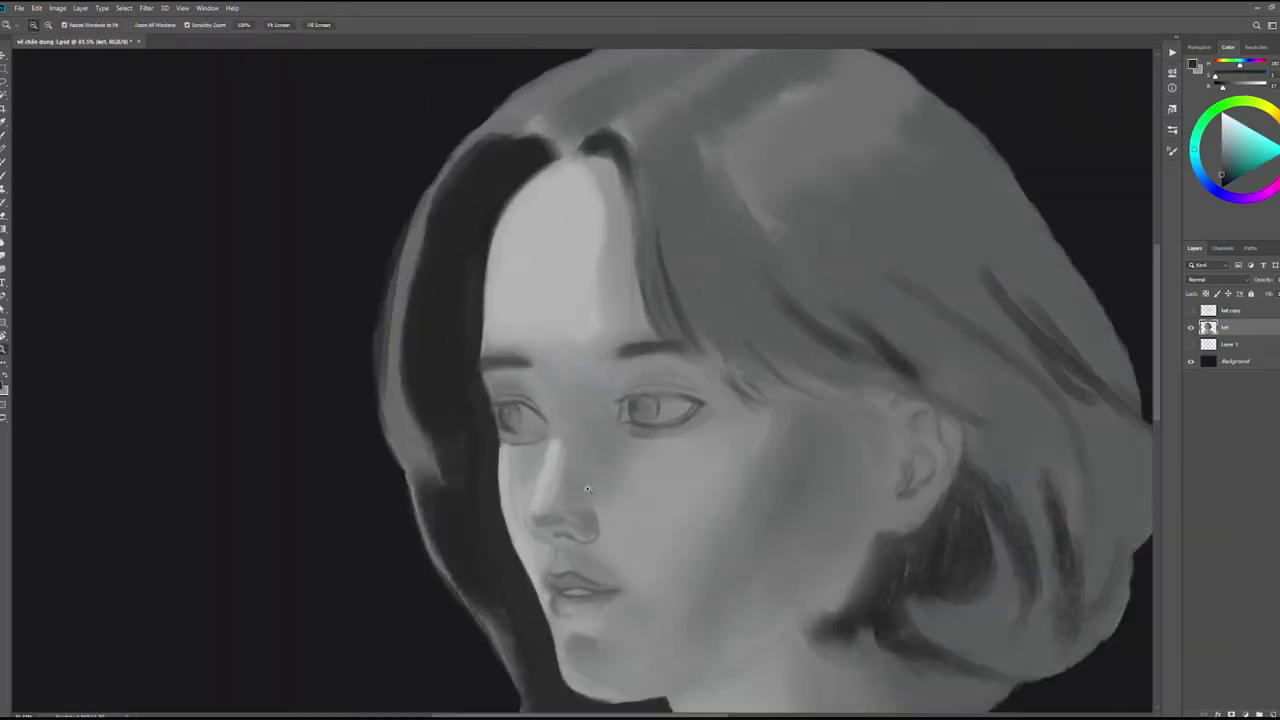
Smooth the nose and mouth shading, and cover the old eye lines with soft eye-socket tones sampled from the skin
alt+click(590, 540)
alt+click(557, 511)
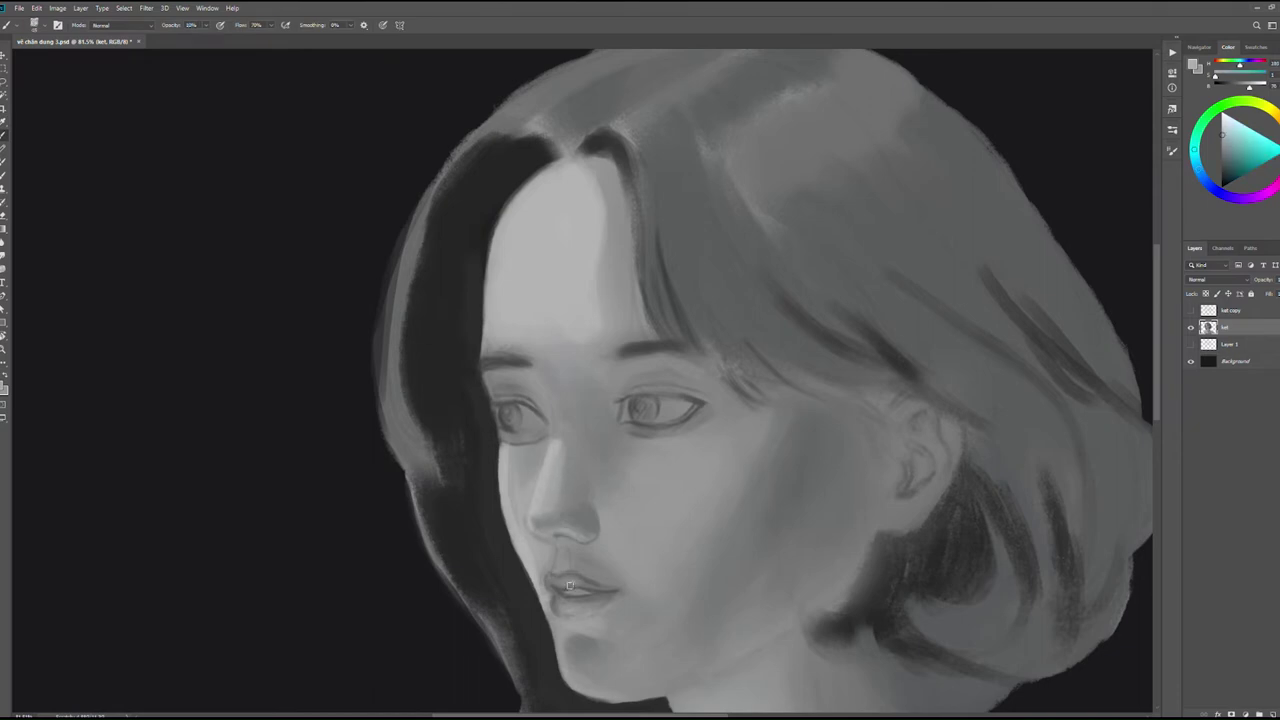
scroll(569, 547, down, 5)
scroll(692, 360, up, 4)
alt+click(692, 360)
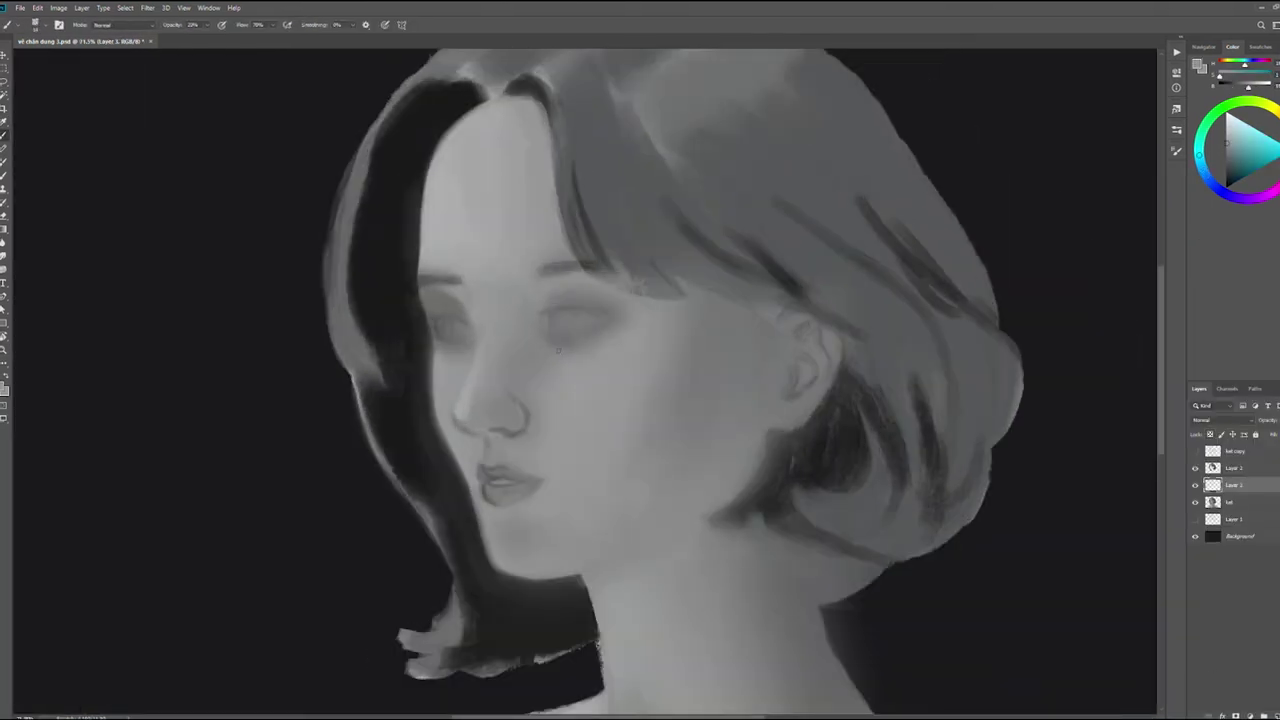
Redraw both eyes over the soft sockets with dark upper lids, irises, pupils and lower lids using a small brush
scroll(544, 323, up, 3)
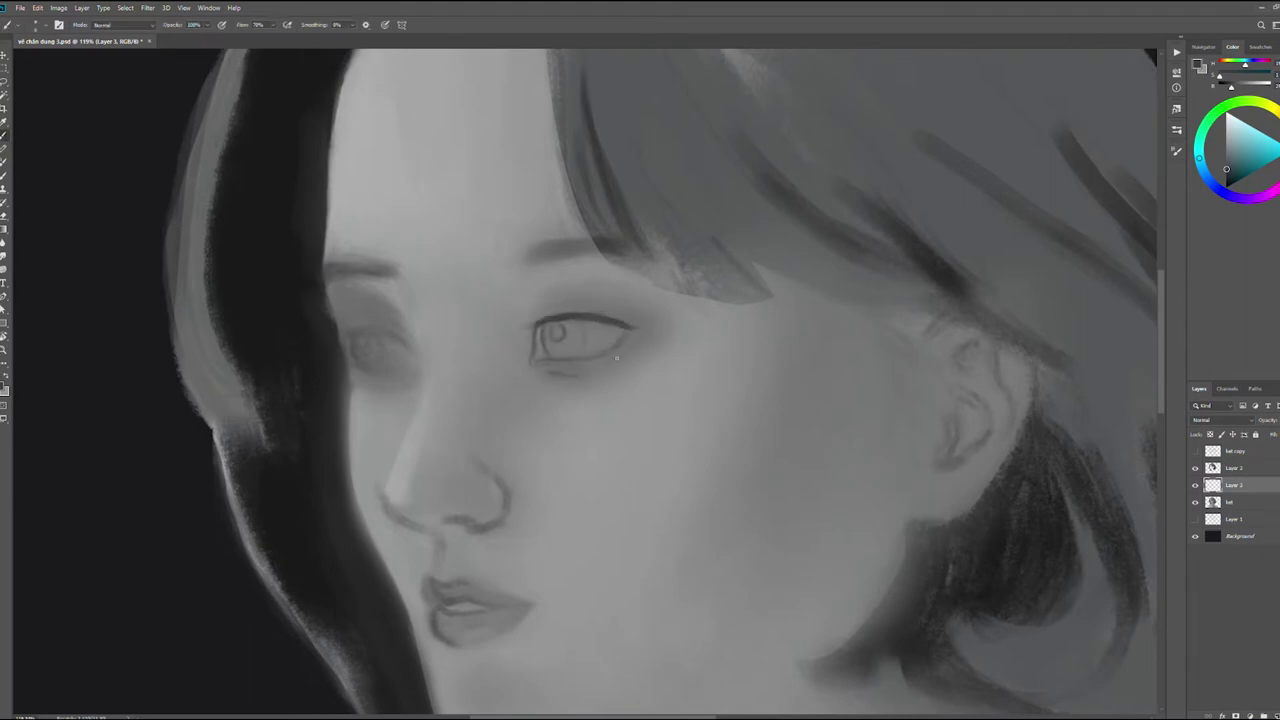
scroll(616, 357, left, 3)
key(ctrl+z)
key(ctrl+shift+z)
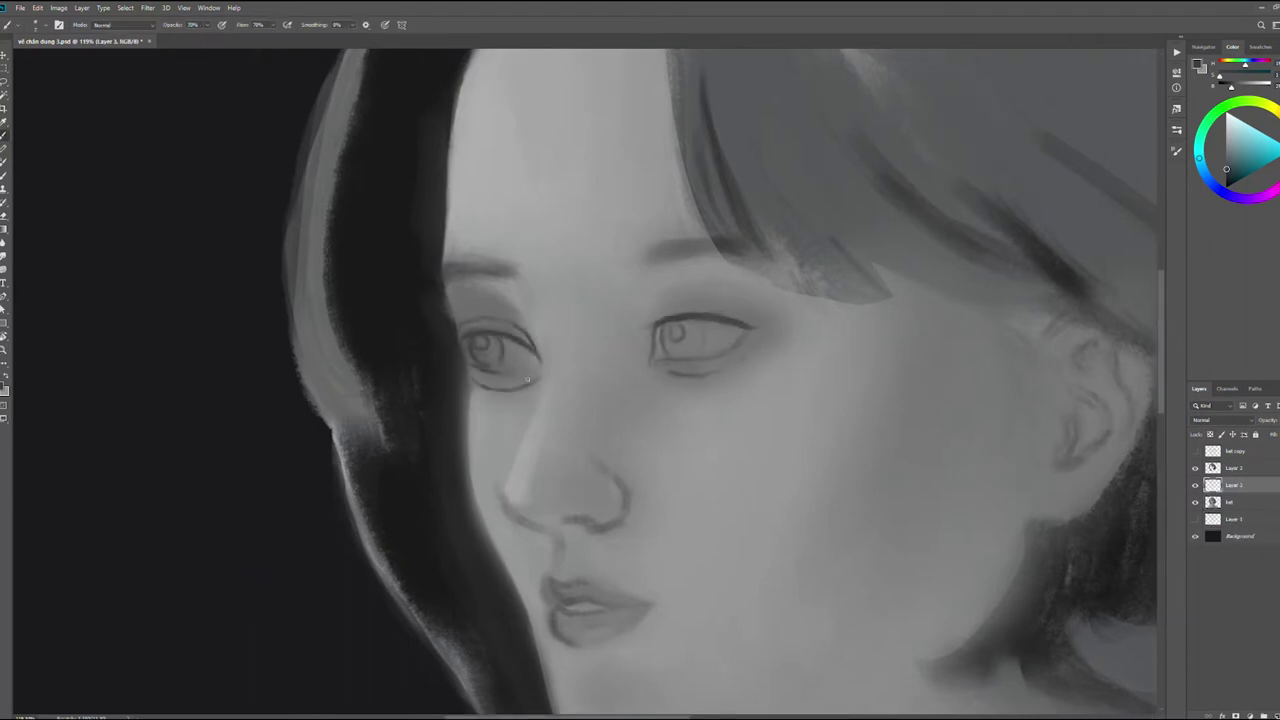
scroll(489, 397, up, 2)
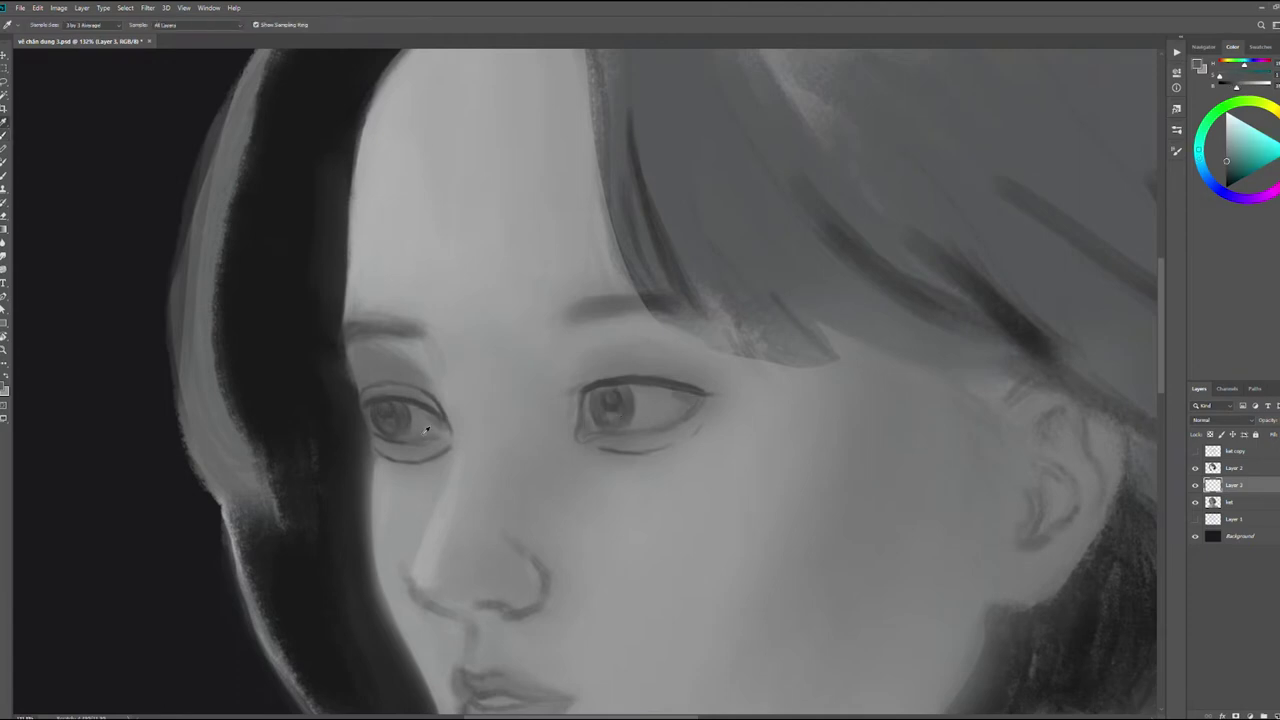
Soften the nose outline and model its side, wing and bridge shadow up to the inner eye corner with sampled greys
alt+click(380, 448)
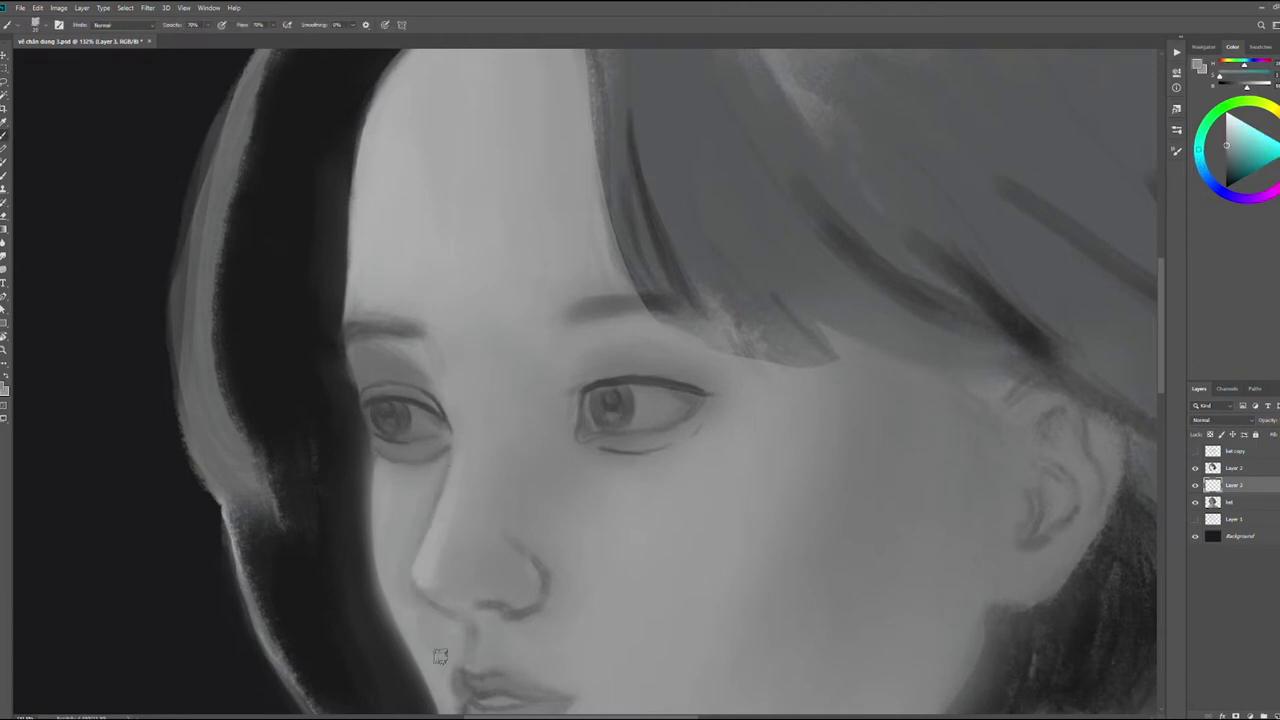
scroll(443, 489, down, 3)
mouse_move(535, 478)
mouse_down()
mouse_move(518, 522)
mouse_move(448, 500)
mouse_move(425, 477)
mouse_up()
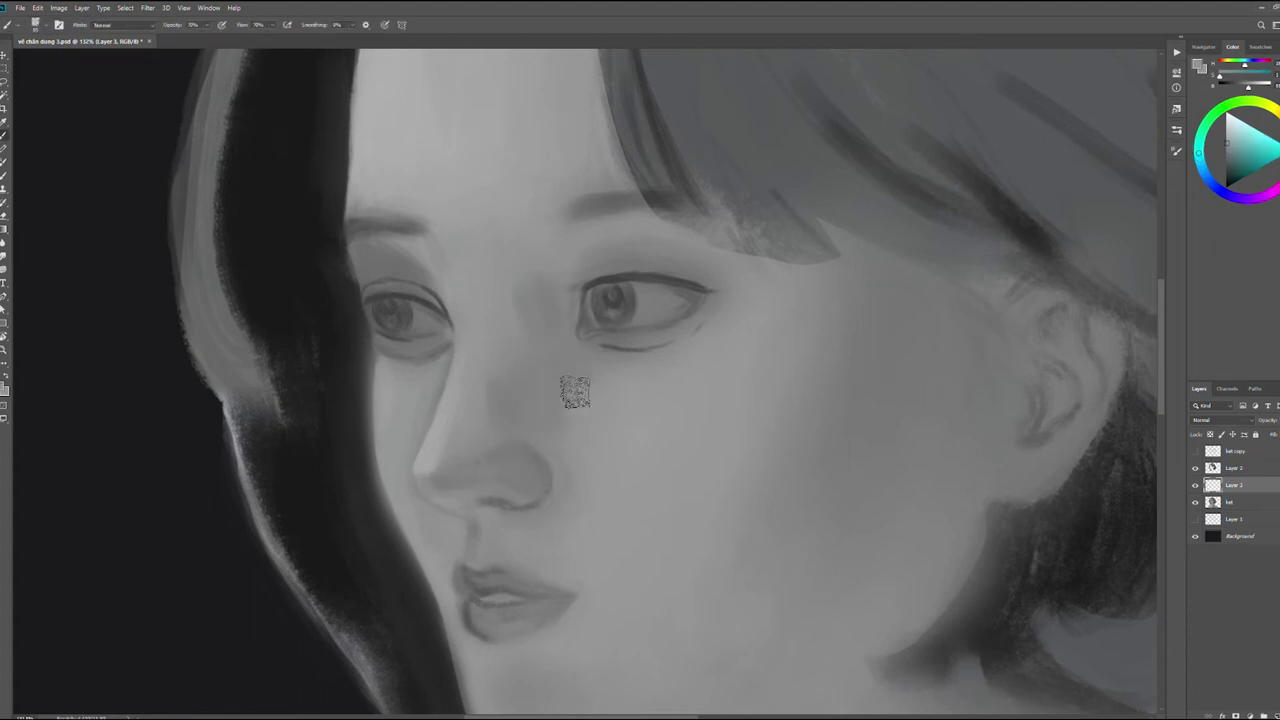
scroll(466, 443, down, 1)
drag(598, 346, 606, 380)
alt+click(509, 309)
drag(590, 272, 640, 262)
Brighten the forehead with broad strokes of a light grey sampled from the skin
alt+click(446, 165)
scroll(543, 300, up, 2)
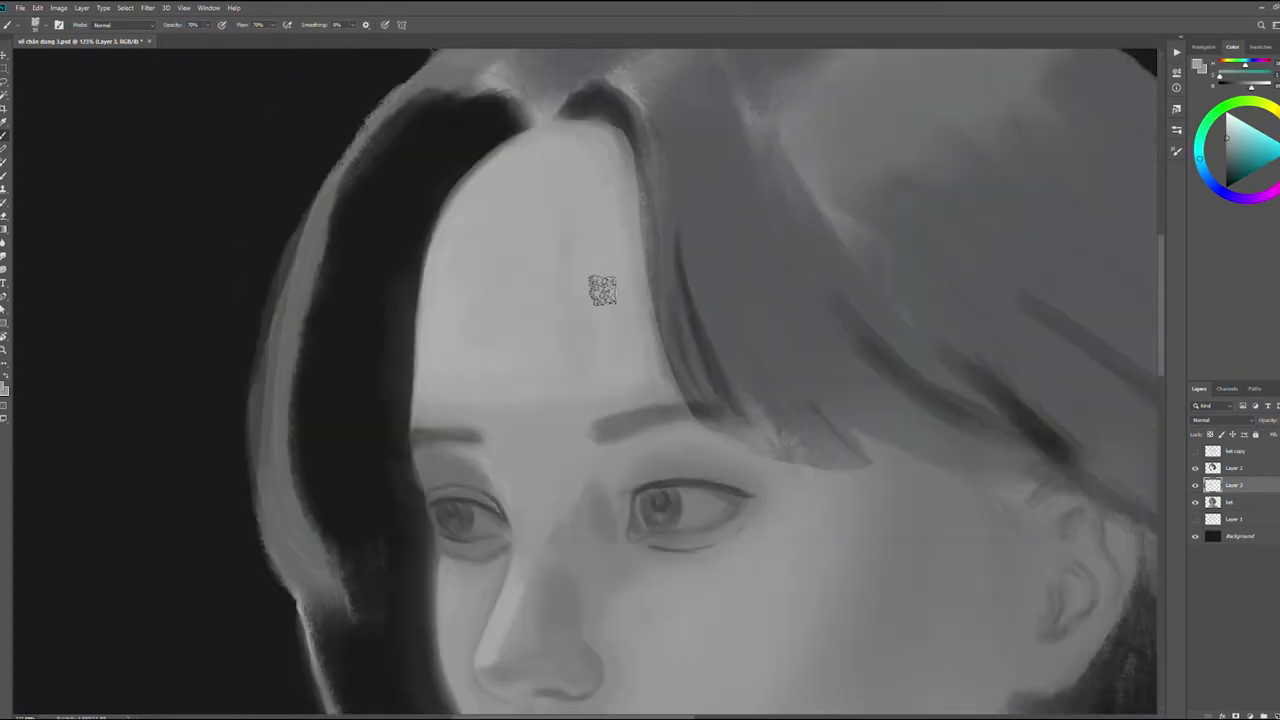
scroll(543, 337, down, 4)
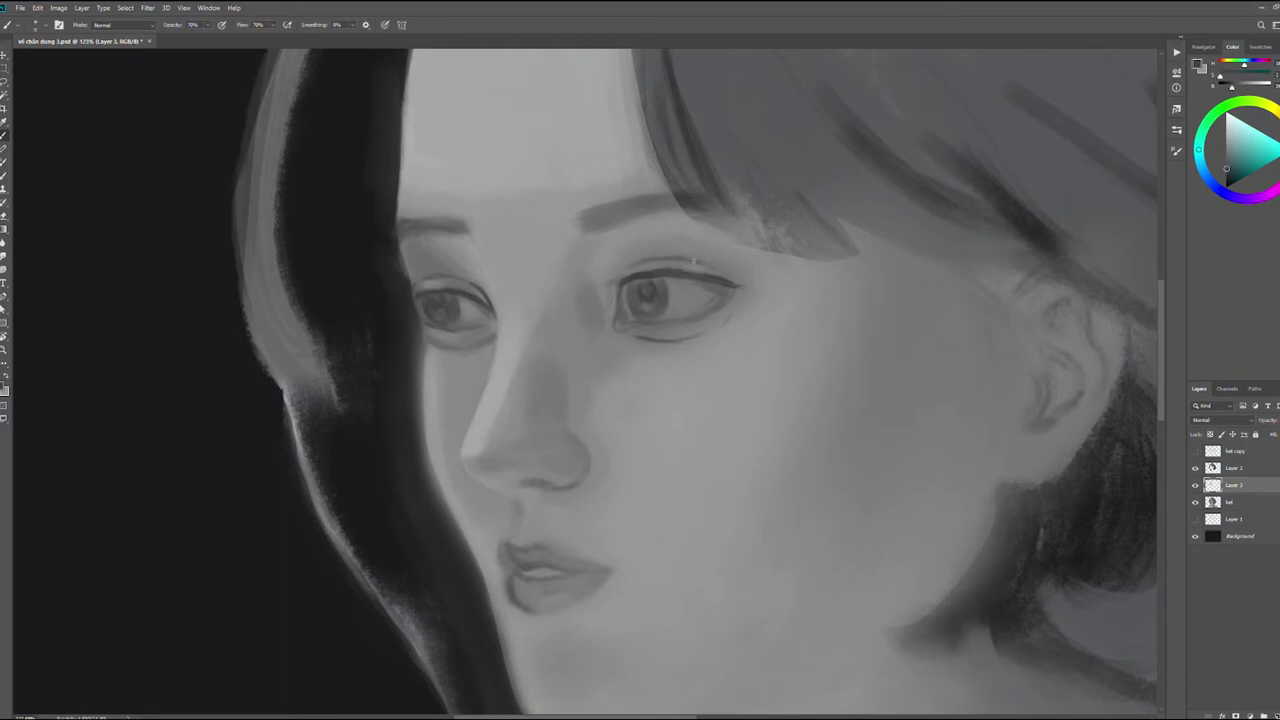
Darken the lids and add upper eyelid creases, and blend the shadow between the near eye and the nose bridge
key(z)
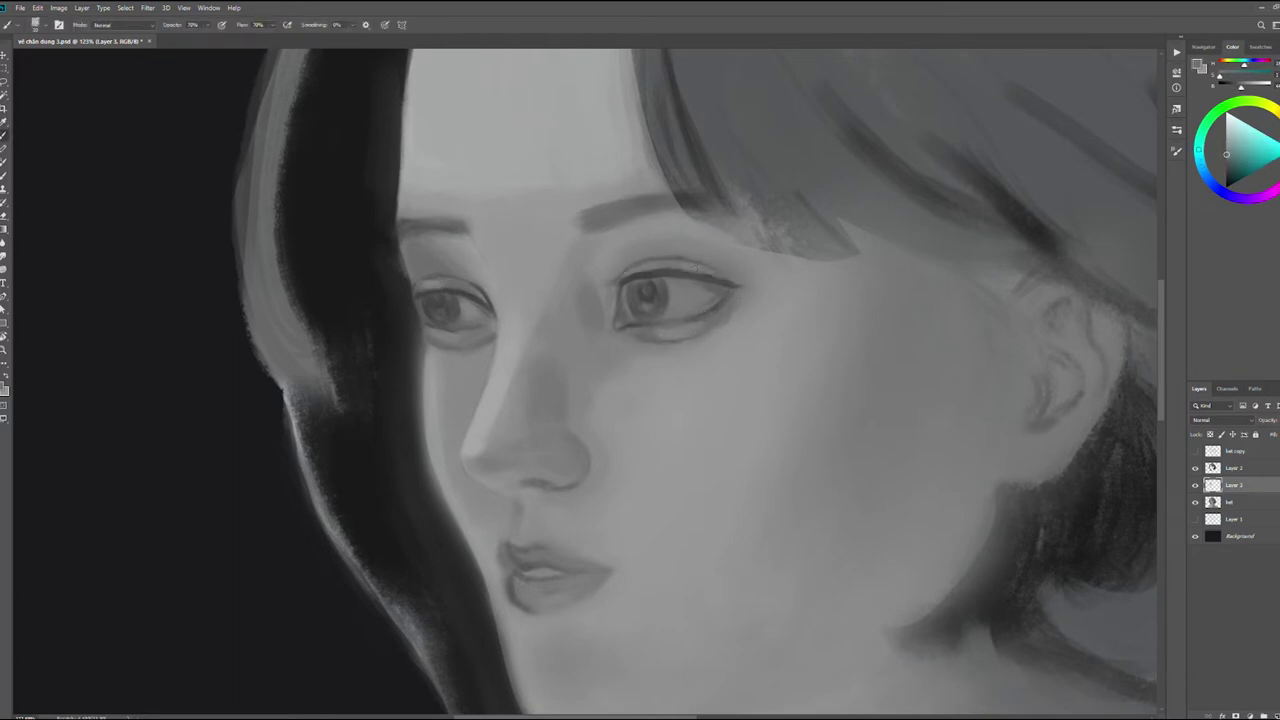
key(ctrl+0)
drag(546, 423, 590, 423)
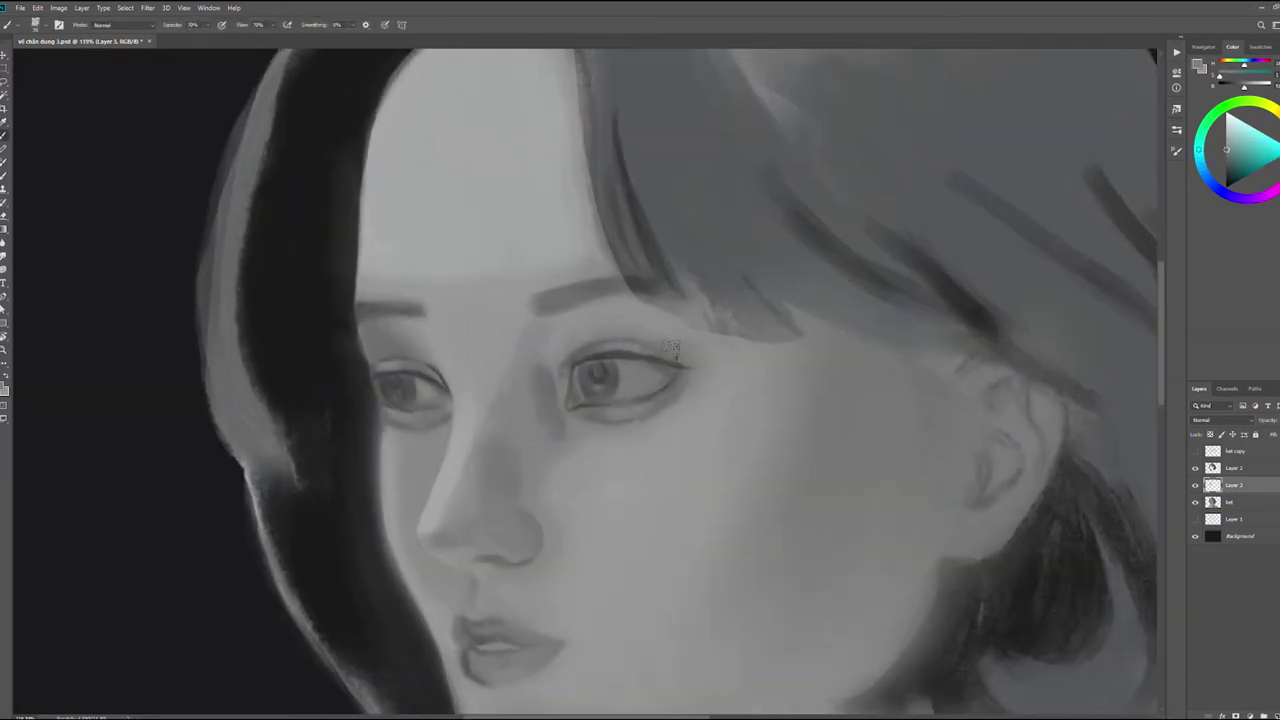
key(b)
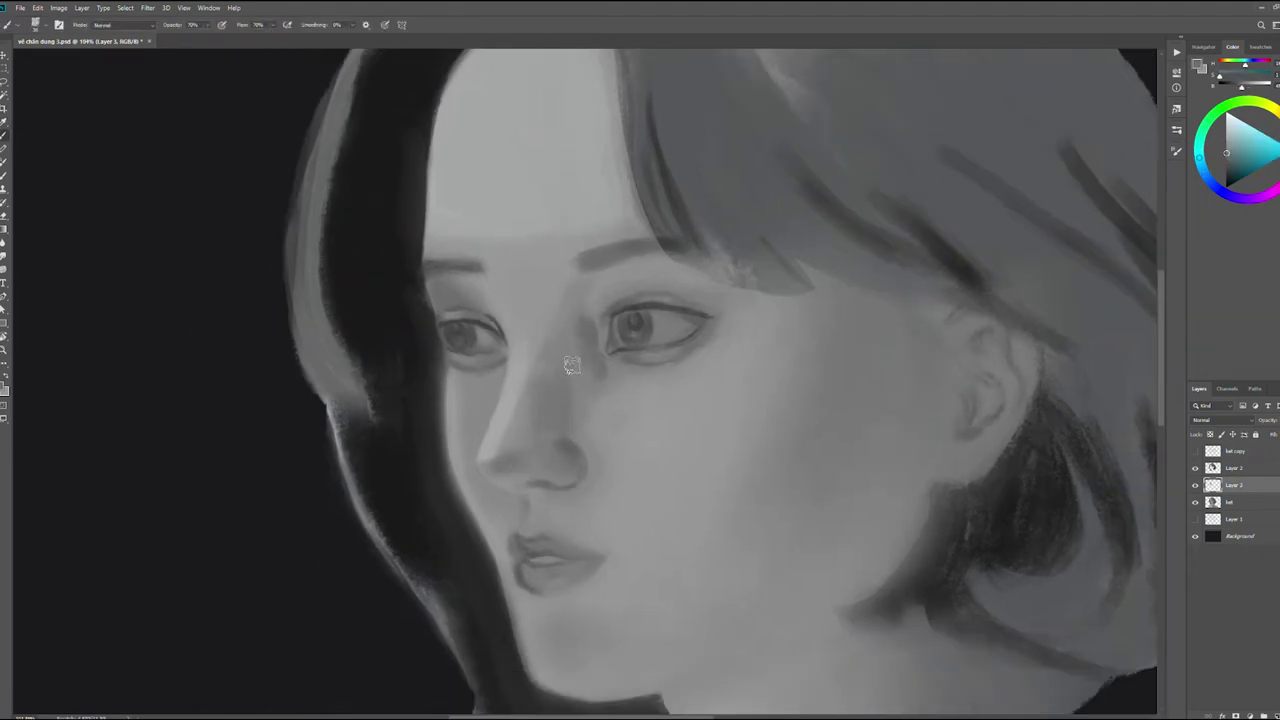
alt+click(597, 383)
drag(583, 340, 609, 351)
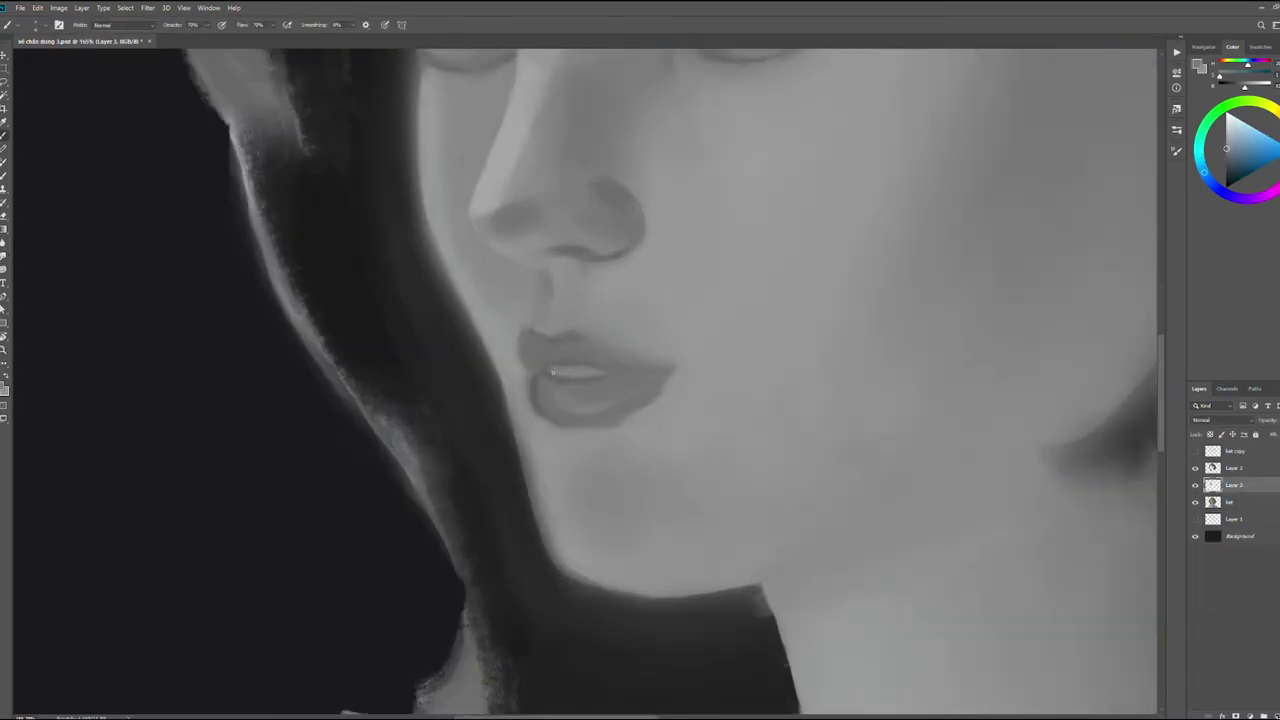
Darken the line between the lips and the outline of the lower lip on its far side
scroll(547, 359, down, 3)
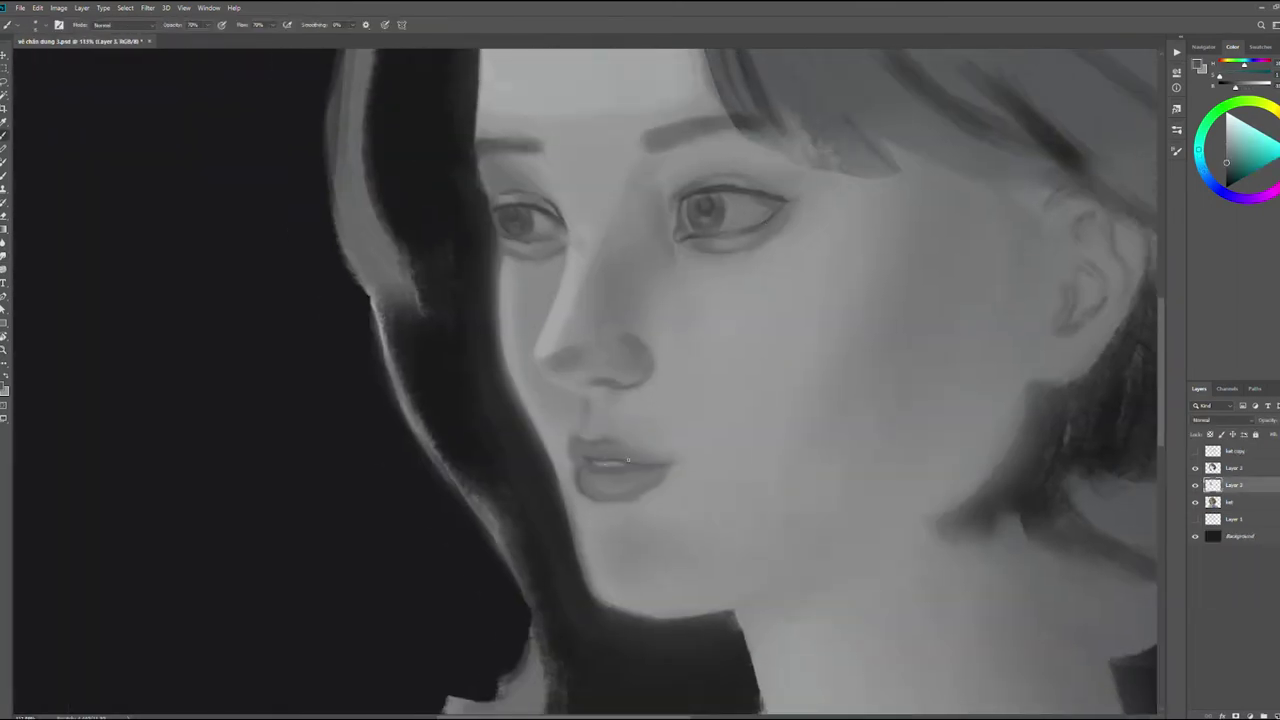
scroll(591, 434, up, 2)
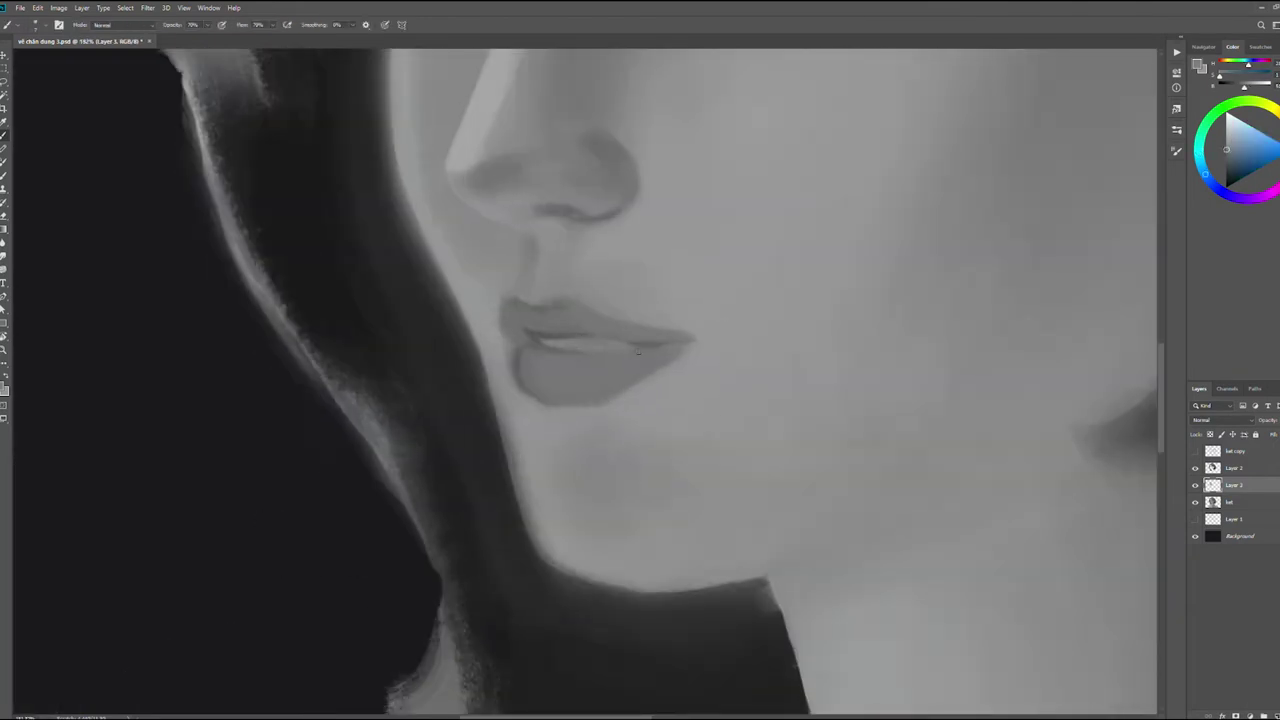
alt+click(638, 351)
drag(608, 336, 575, 334)
drag(526, 347, 540, 404)
alt+click(545, 410)
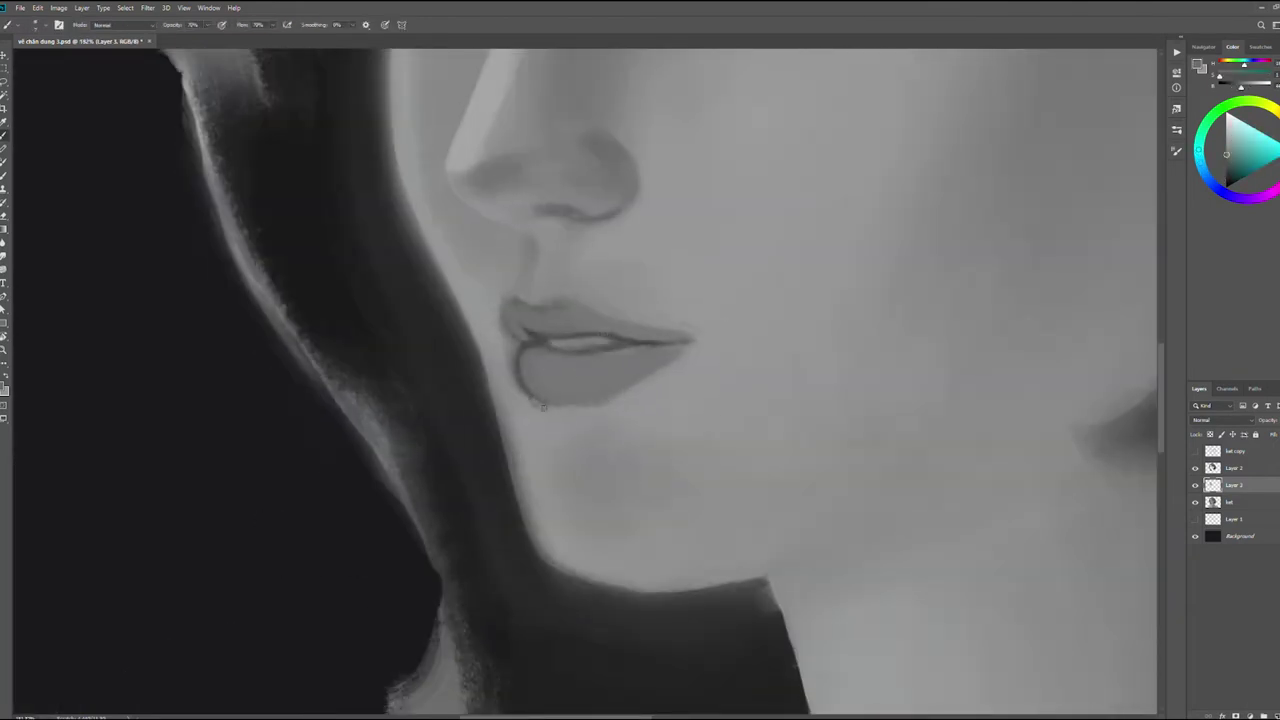
Soften the lower lip's bottom edge with sampled skin greys and blend the lip tones with the Mixer Brush
alt+click(657, 377)
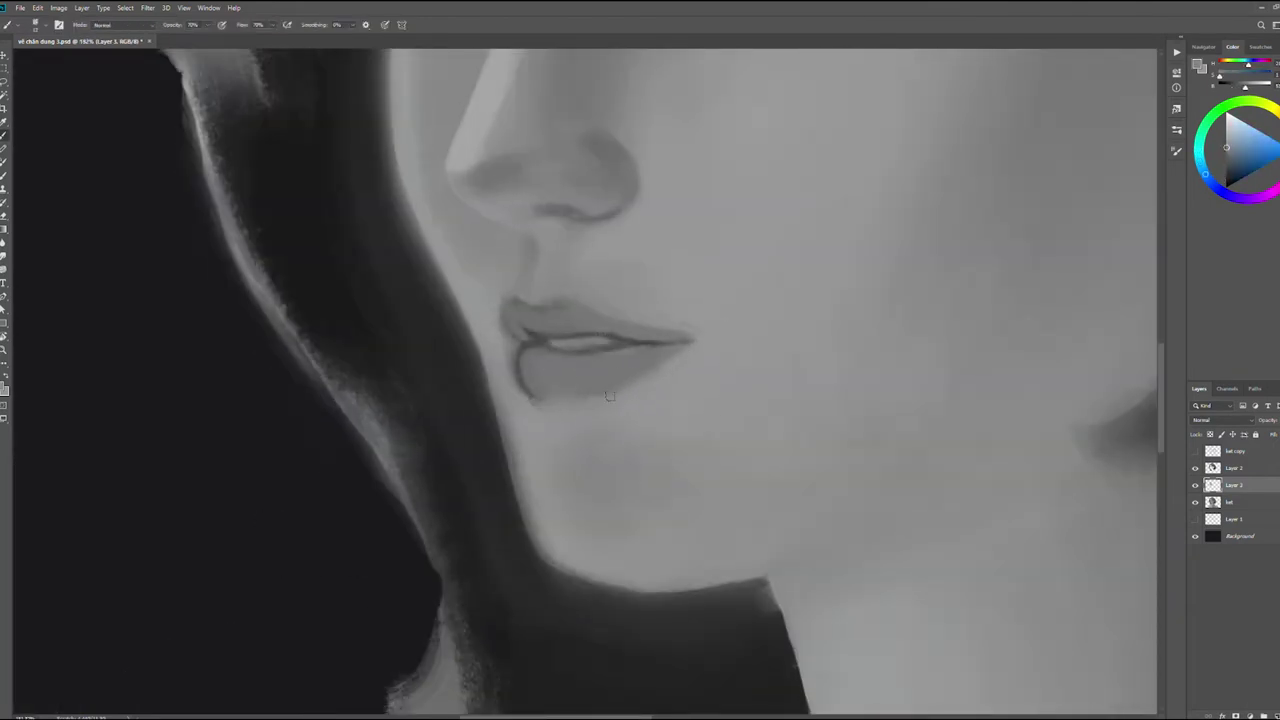
alt+click(646, 370)
key(0)
scroll(625, 362, down, 2)
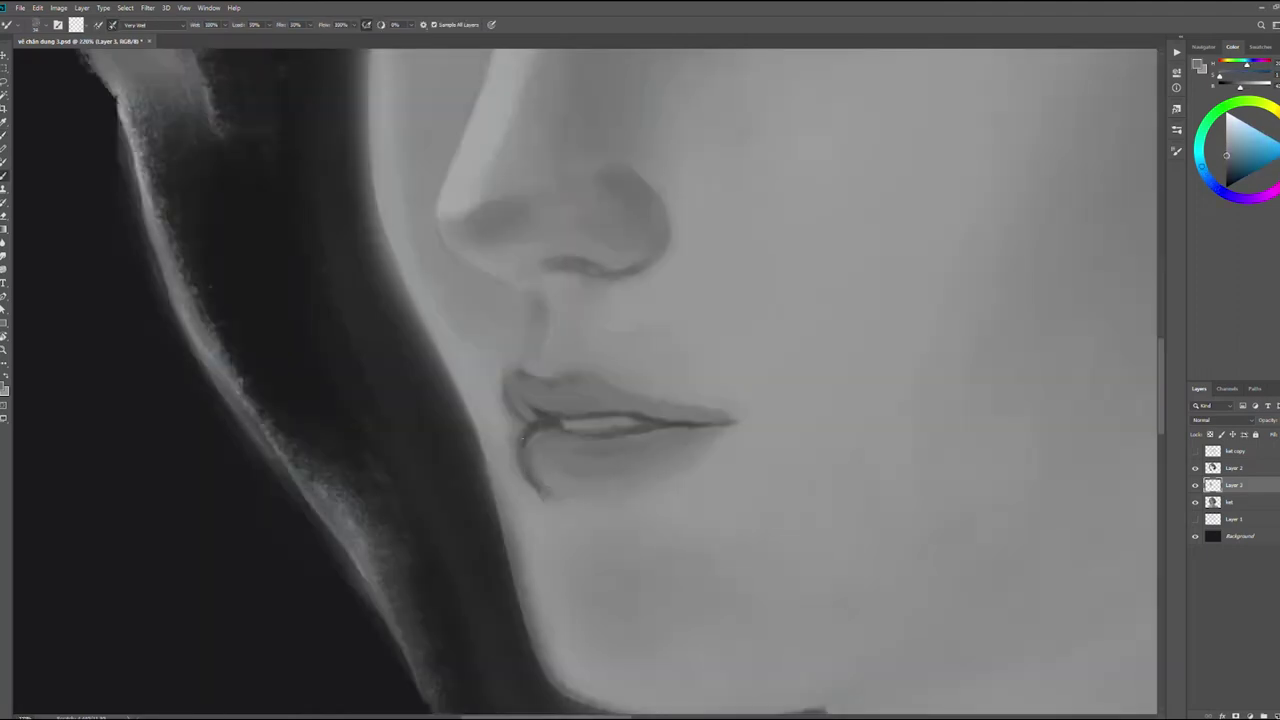
scroll(622, 543, up, 3)
scroll(622, 543, down, 3)
scroll(714, 437, up, 3)
Build up the lower lip with darker sampled greys and deepen the shadow on the chin below it
alt+click(532, 467)
alt+click(616, 486)
alt+click(455, 477)
alt+click(556, 536)
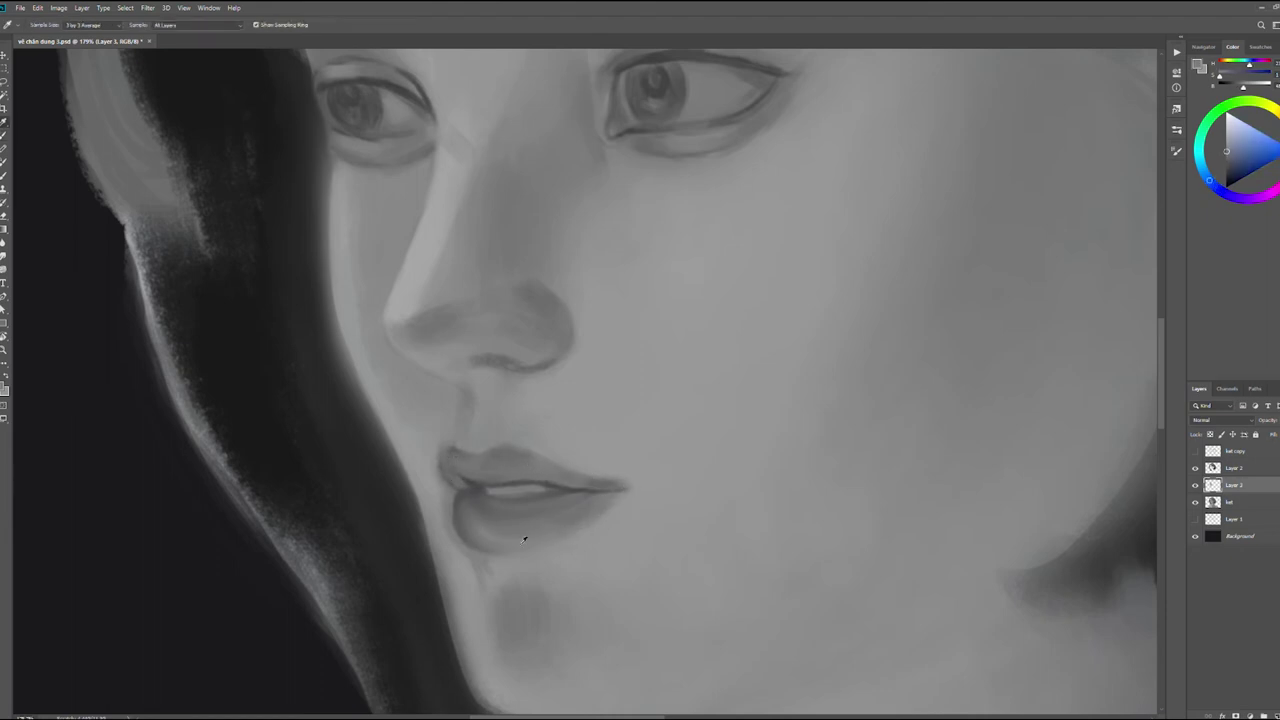
alt+click(528, 531)
alt+click(571, 533)
scroll(852, 625, down, 1)
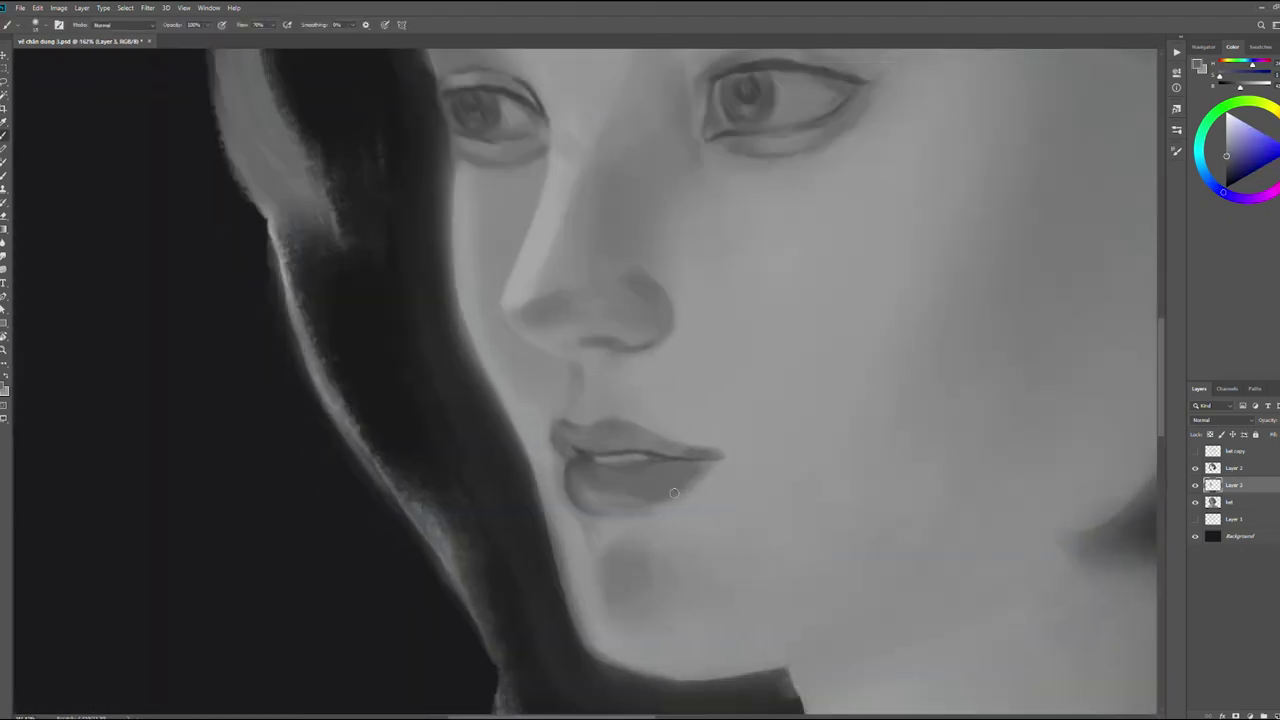
Flip the whole canvas horizontally to check the portrait's proportions at a reduced view
scroll(685, 484, down, 6)
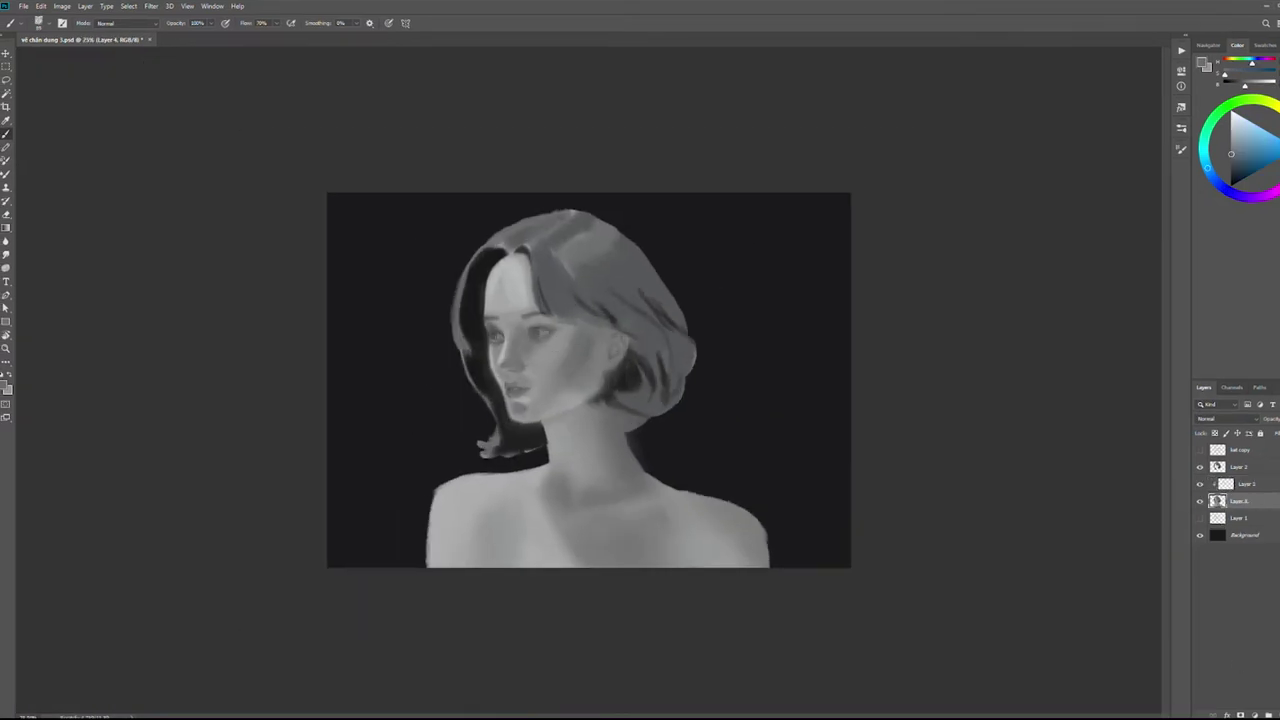
key(ctrl+shift+h)
scroll(594, 398, down, 1)
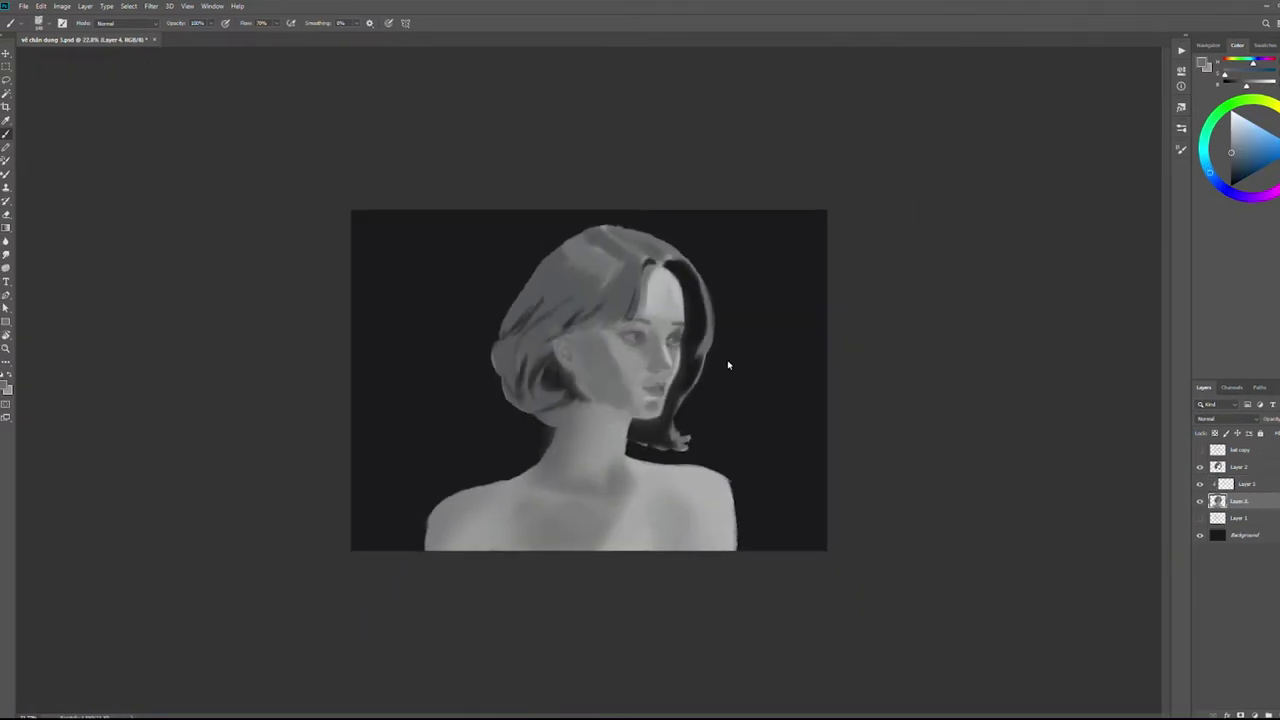
Rework the shading along the jaw and the side of the neck with sampled skin greys
alt+click(627, 398)
mouse_move(663, 404)
mouse_down()
mouse_move(608, 408)
mouse_move(599, 419)
mouse_move(621, 415)
mouse_move(555, 450)
mouse_move(570, 478)
mouse_up()
alt+click(621, 410)
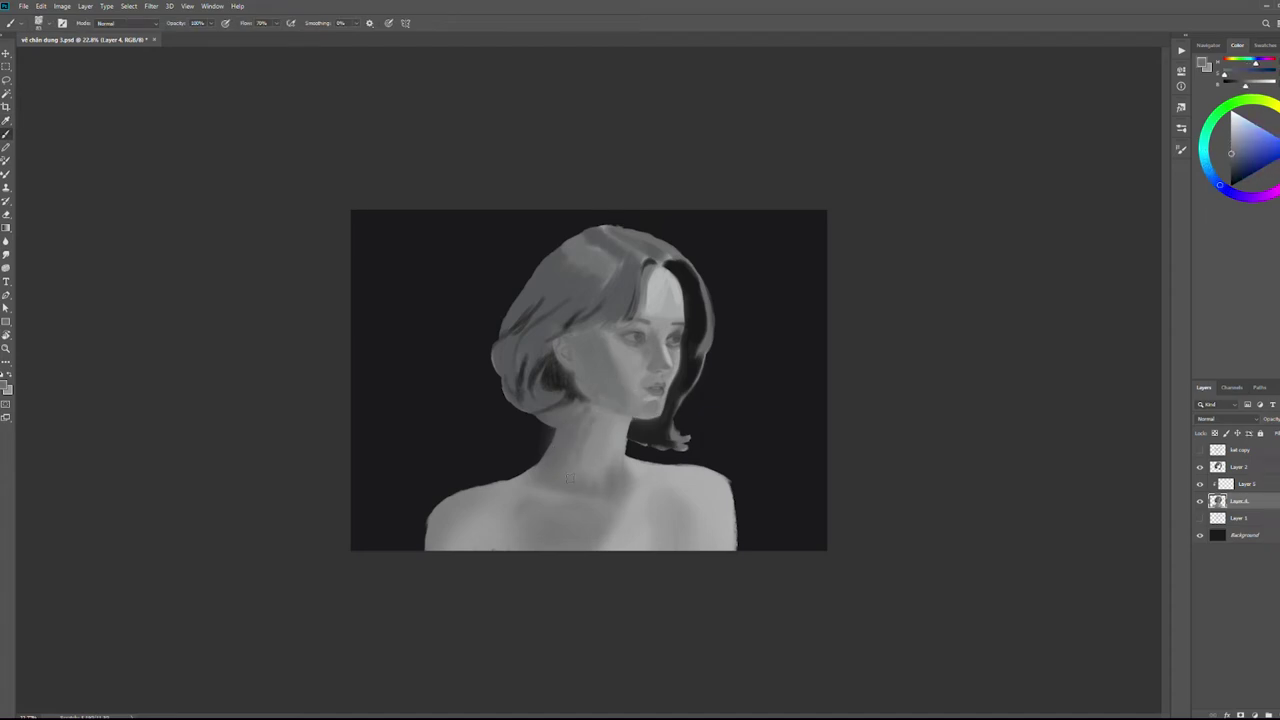
Flip the canvas back horizontally and darken the hair tones on the hair layer
key(ctrl+shift+h)
click(1201, 468)
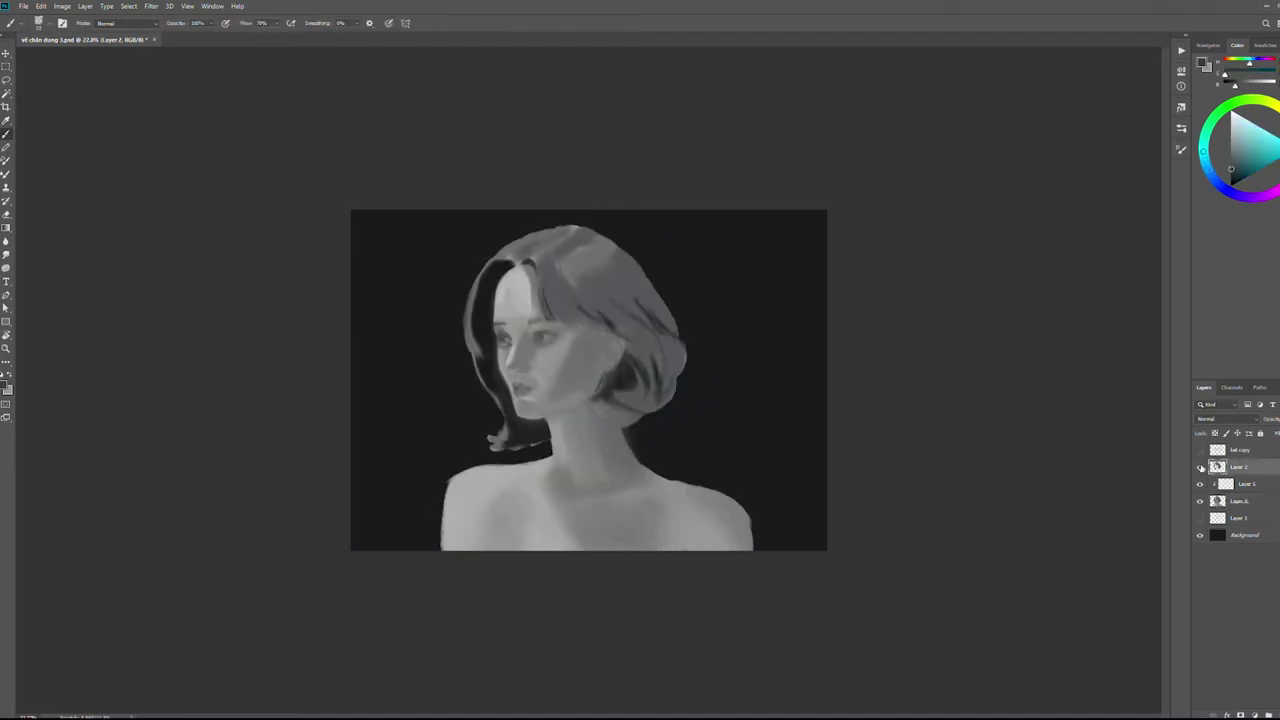
alt+click(595, 397)
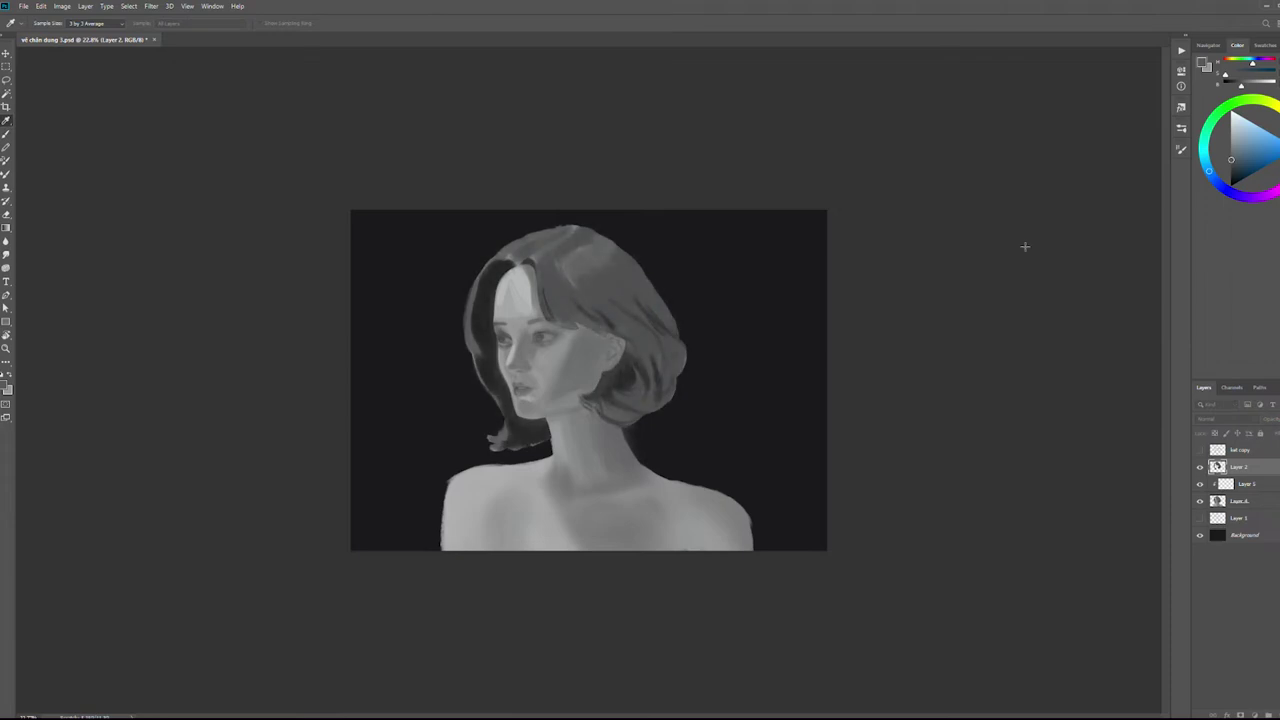
Blend the jaw, cheek, mouth and chin tones on the clipped skin layer with sampled greys
key(alt+bracketleft)
alt+click(585, 424)
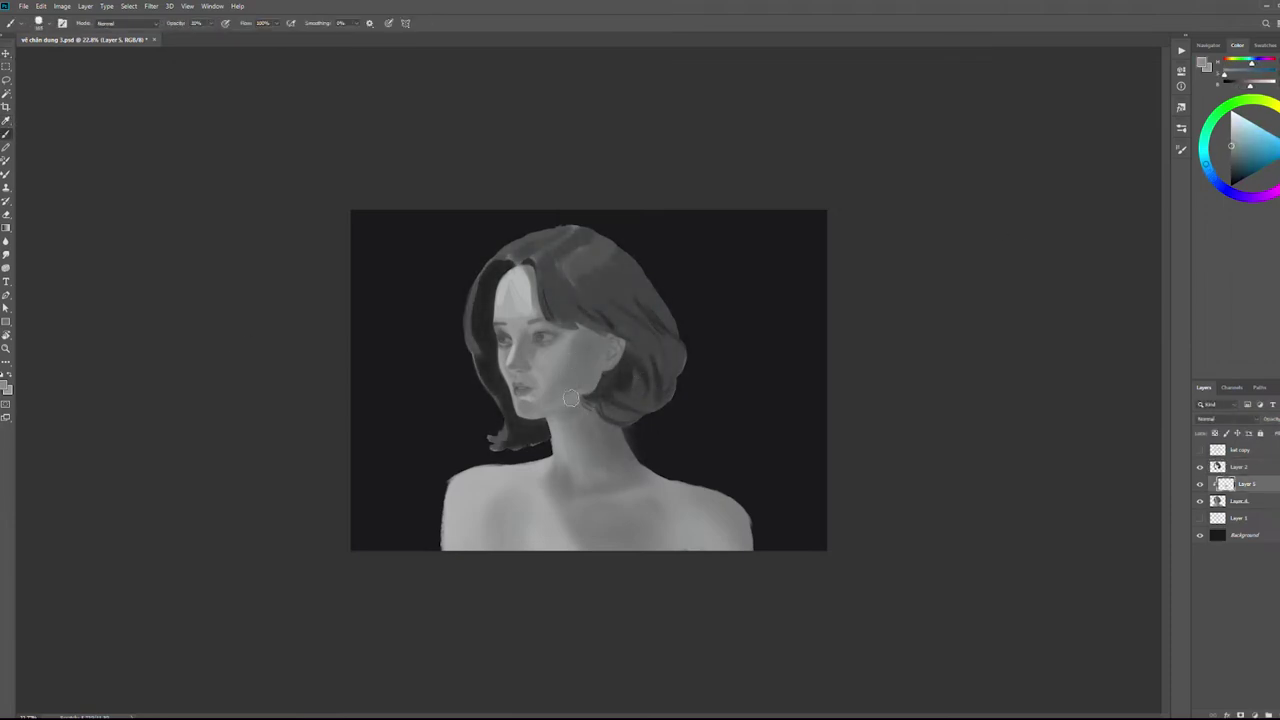
alt+click(521, 390)
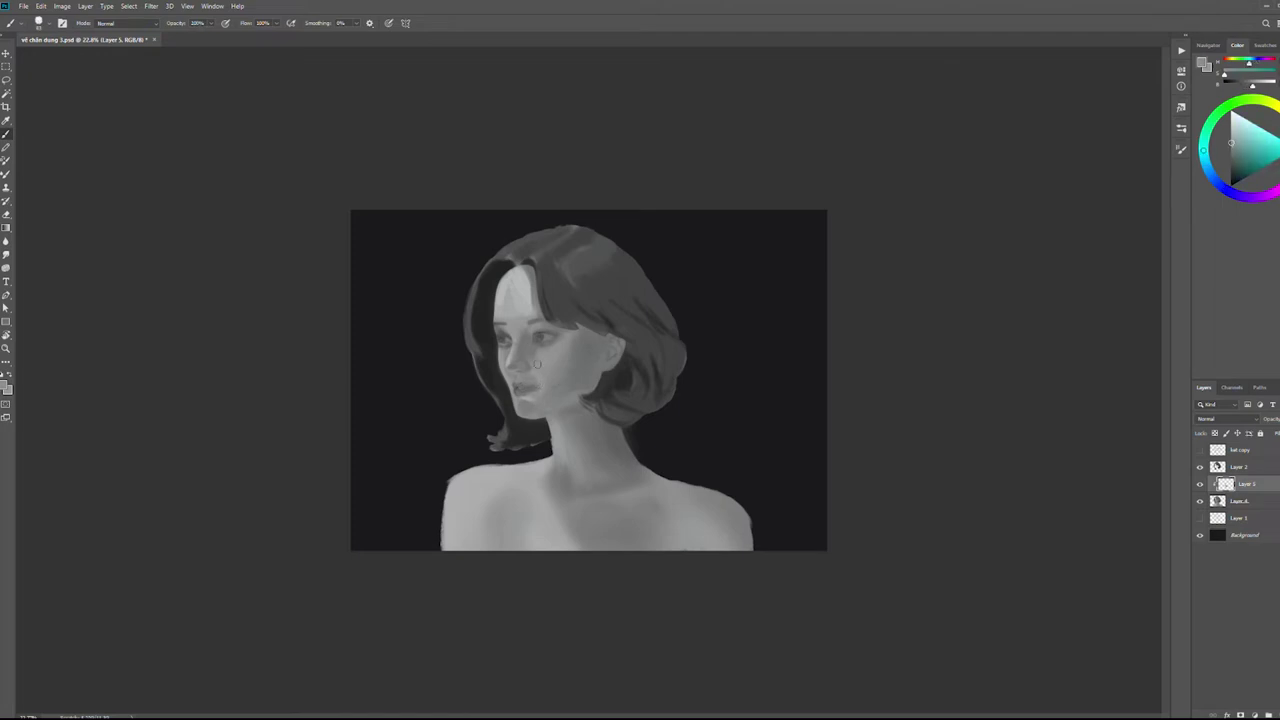
alt+click(525, 400)
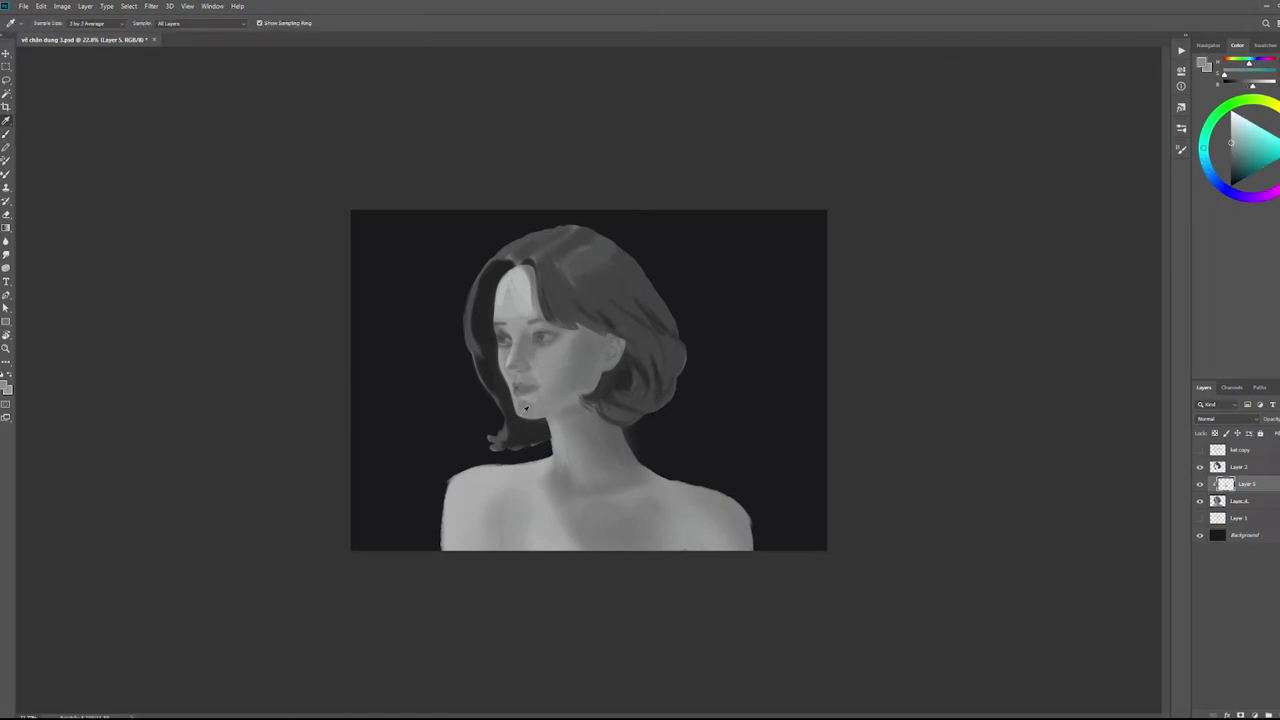
alt+click(526, 314)
Darken the eyebrows and eyes with sampled greys at 100% brush opacity
key(ctrl+plus)
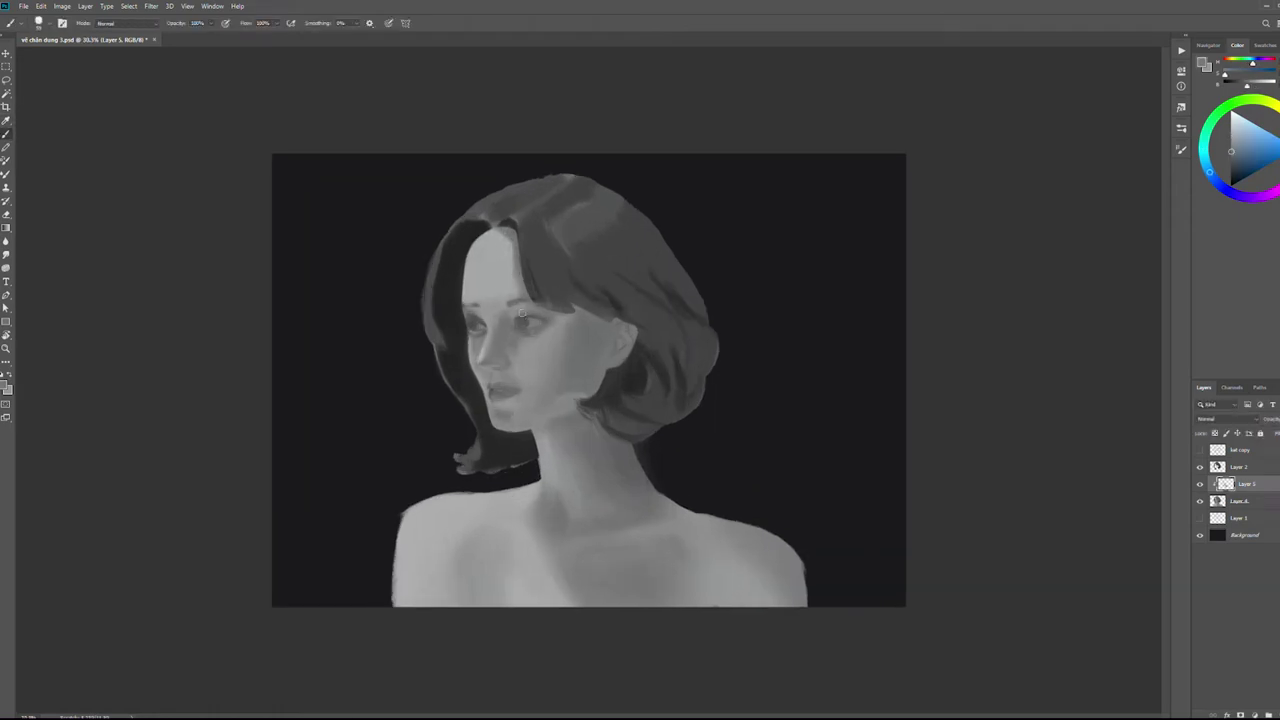
alt+click(530, 328)
key(0)
alt+click(513, 301)
Define the upper lip's contour and soften the mouth's edges with greys sampled around the mouth and chin
alt+click(520, 392)
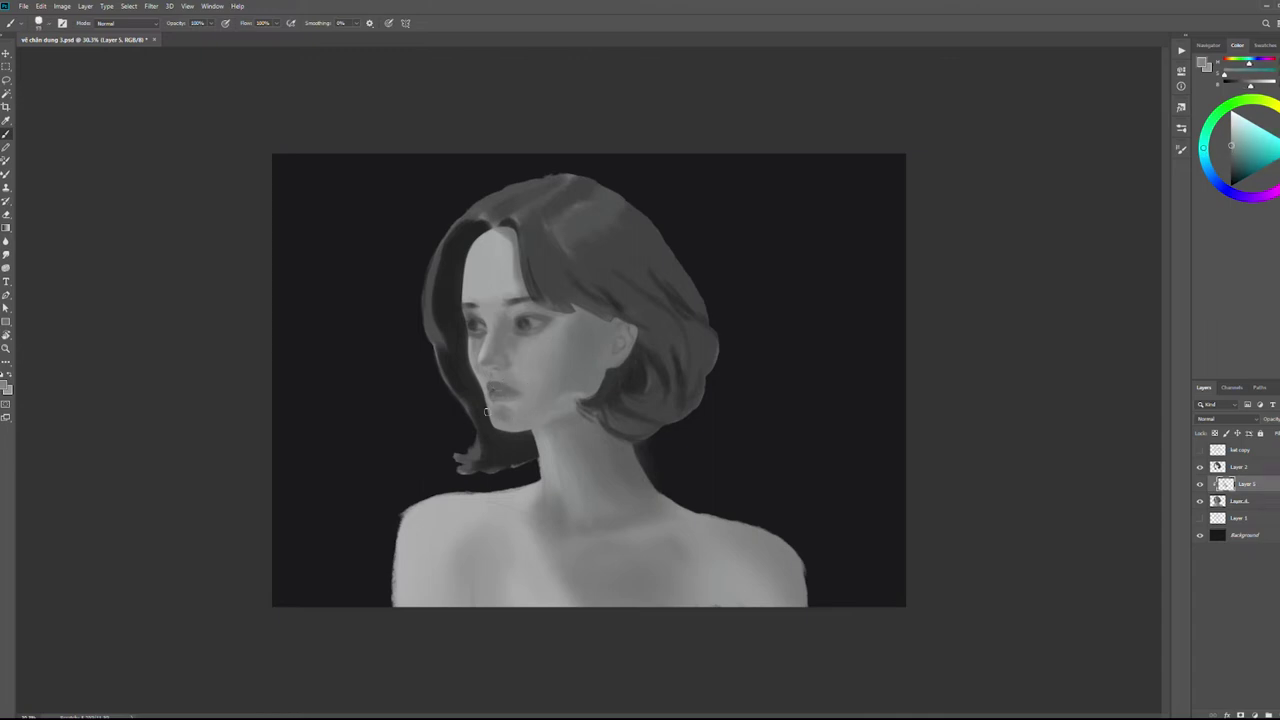
alt+click(498, 413)
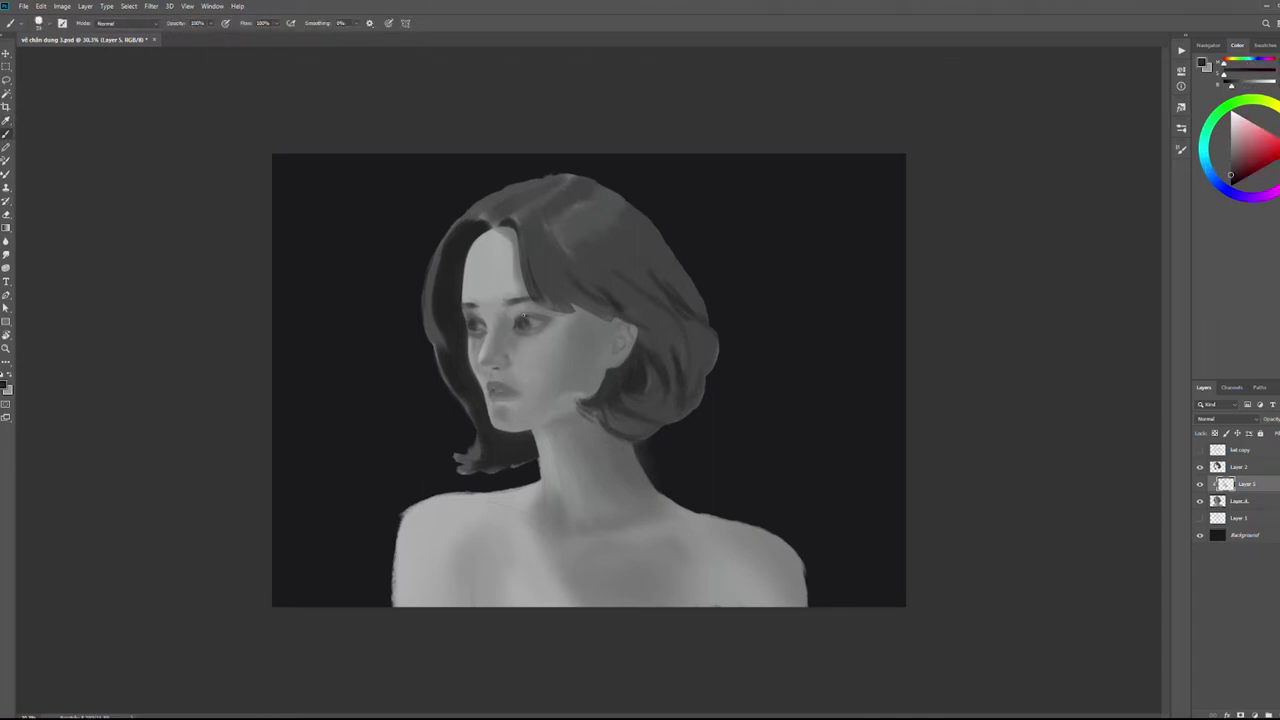
drag(490, 385, 587, 418)
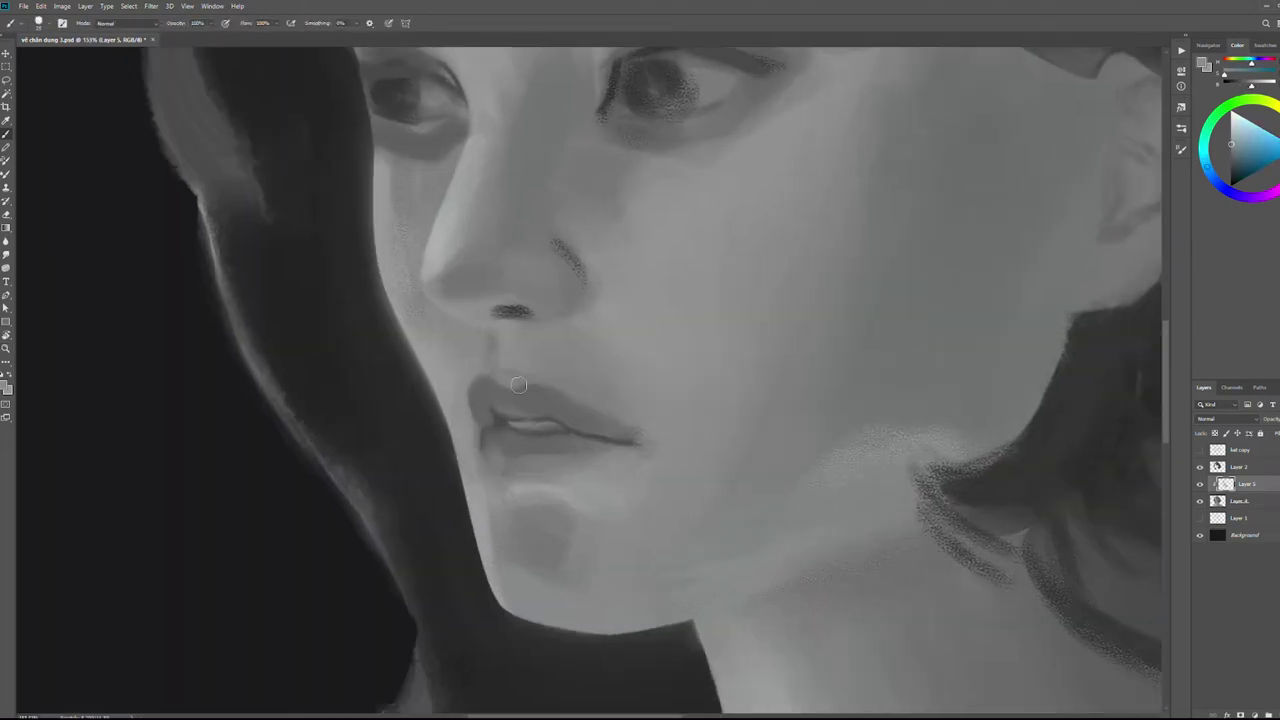
mouse_move(606, 430)
mouse_down()
mouse_move(551, 408)
mouse_move(620, 420)
mouse_move(545, 430)
mouse_move(659, 442)
mouse_move(528, 473)
mouse_move(517, 452)
mouse_move(594, 493)
mouse_move(450, 480)
mouse_up()
Clean up the hair's edge around the face with the Eraser and flip the canvas horizontally
key(alt+])
key(e)
key(z)
key(h)
drag(700, 300, 800, 300)
key(alt+[)
mouse_move(900, 217)
mouse_down()
mouse_move(834, 217)
mouse_move(870, 217)
mouse_up()
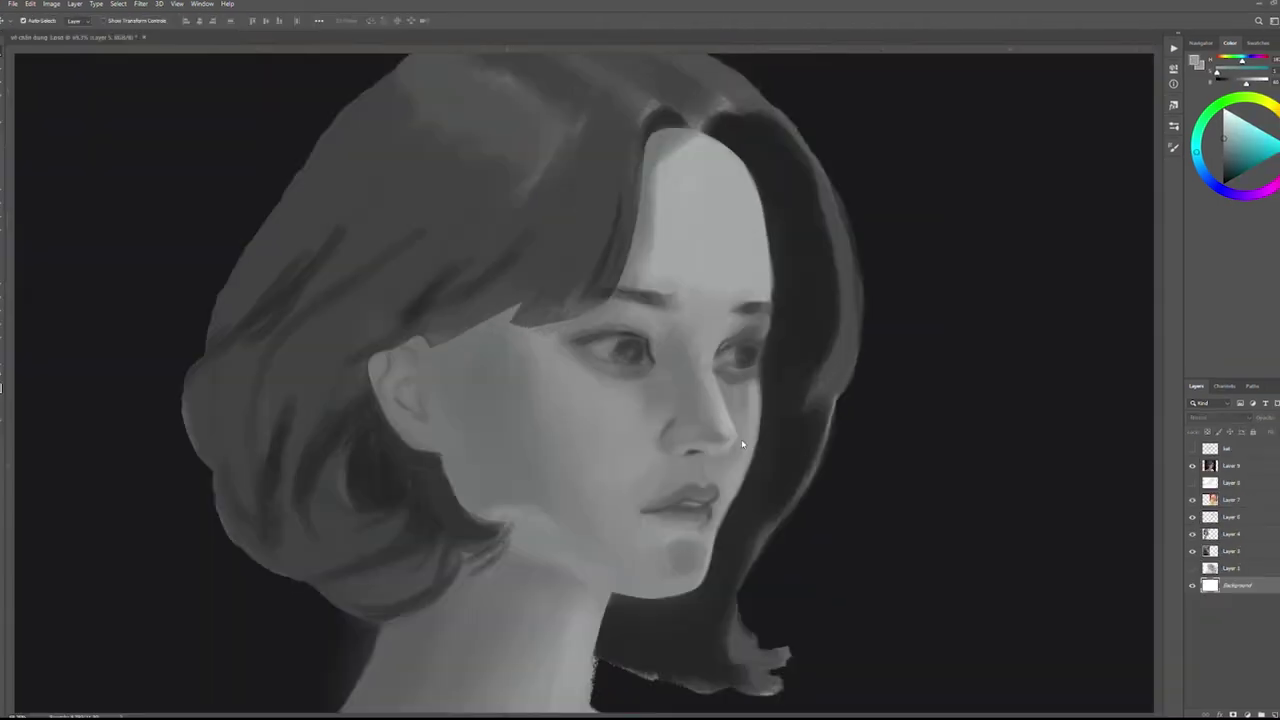
Deepen the irises and add small catchlights to both eyes on the skin layer
drag(547, 456, 652, 449)
alt+click(637, 442)
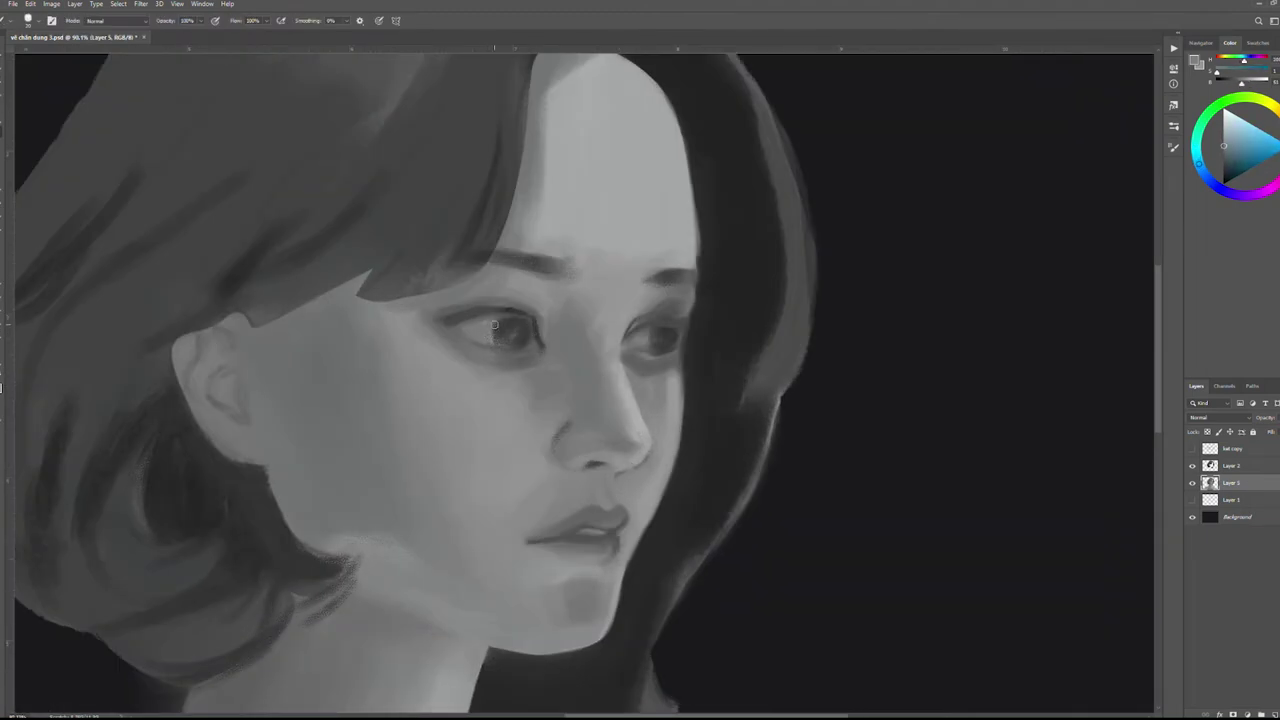
alt+click(611, 349)
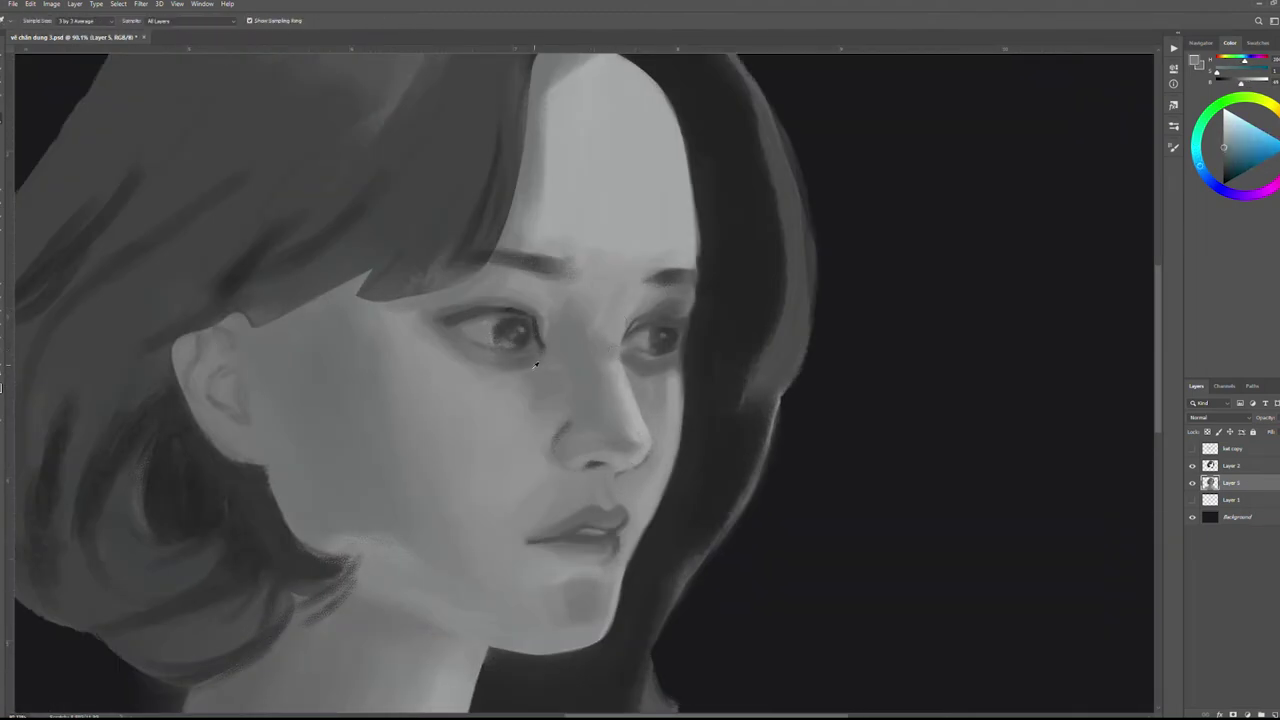
Shade the nostril and the side of the nose, and lighten the nose tip with a sampled grey
scroll(563, 460, up, 1)
alt+click(619, 430)
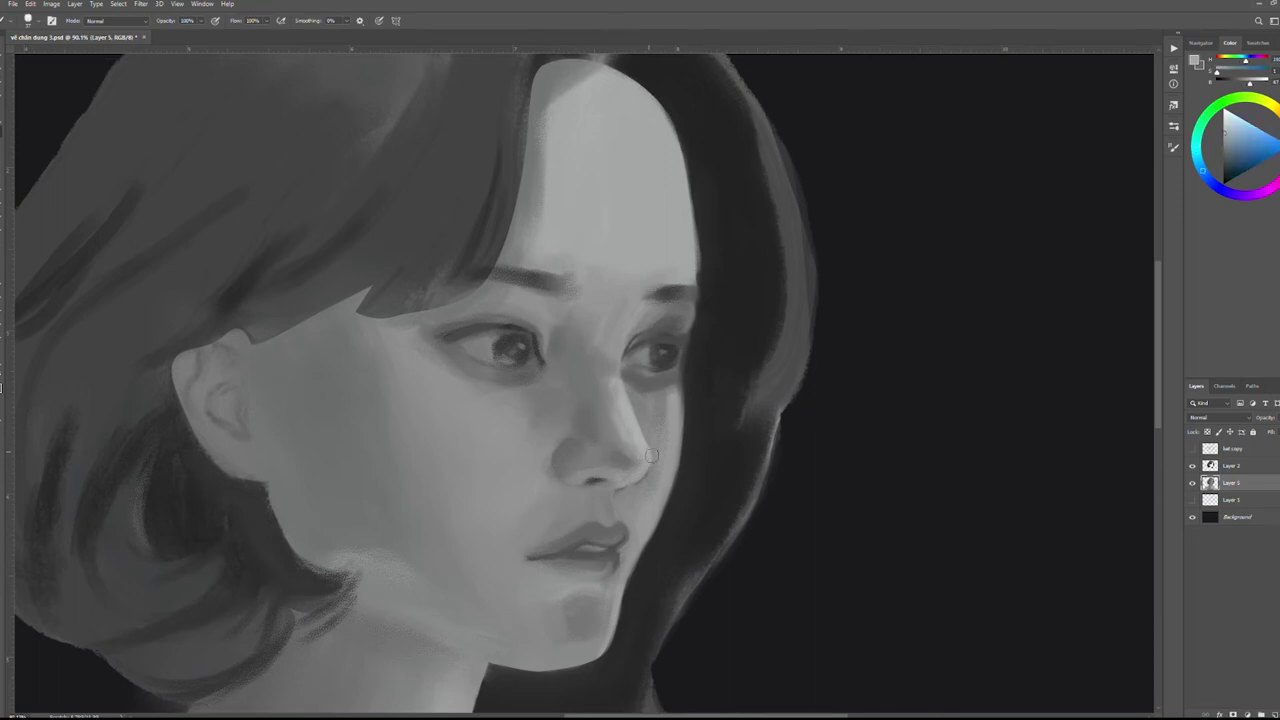
scroll(606, 498, down, 1)
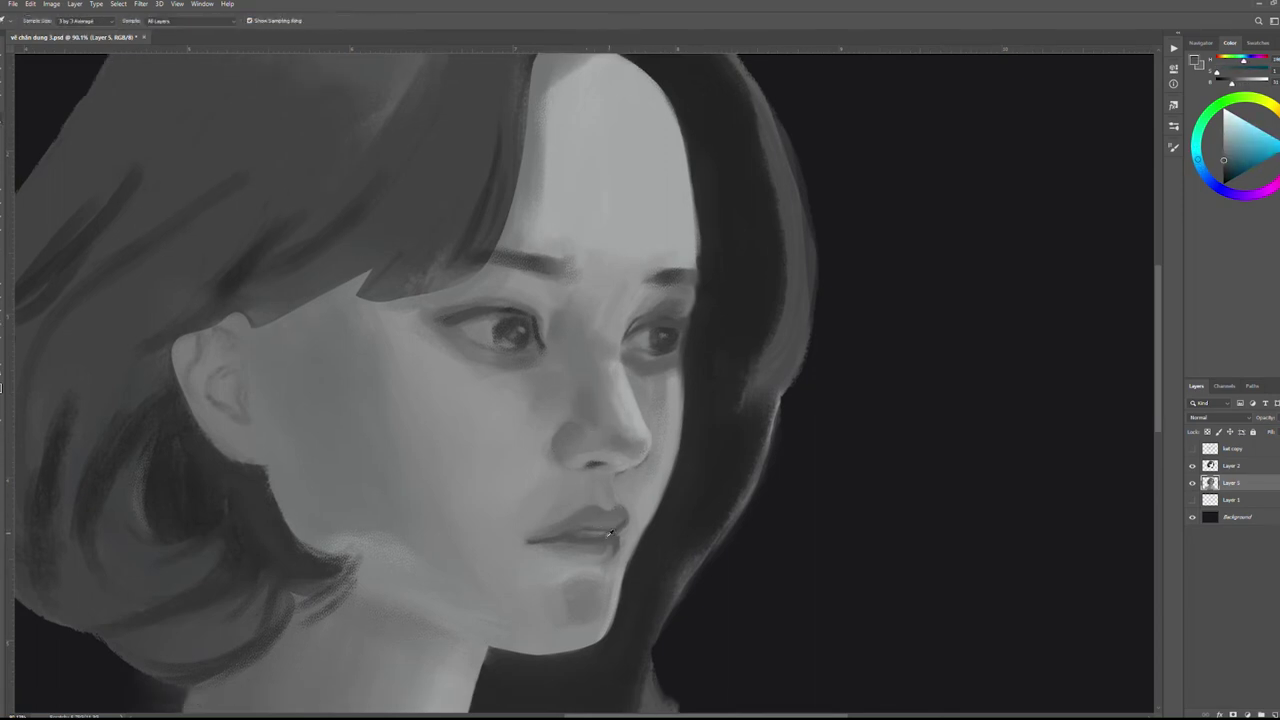
Refine the far corner of the lips and soften the shadow patch on the chin with sampled greys
alt+click(613, 566)
scroll(597, 640, up, 1)
alt+click(615, 556)
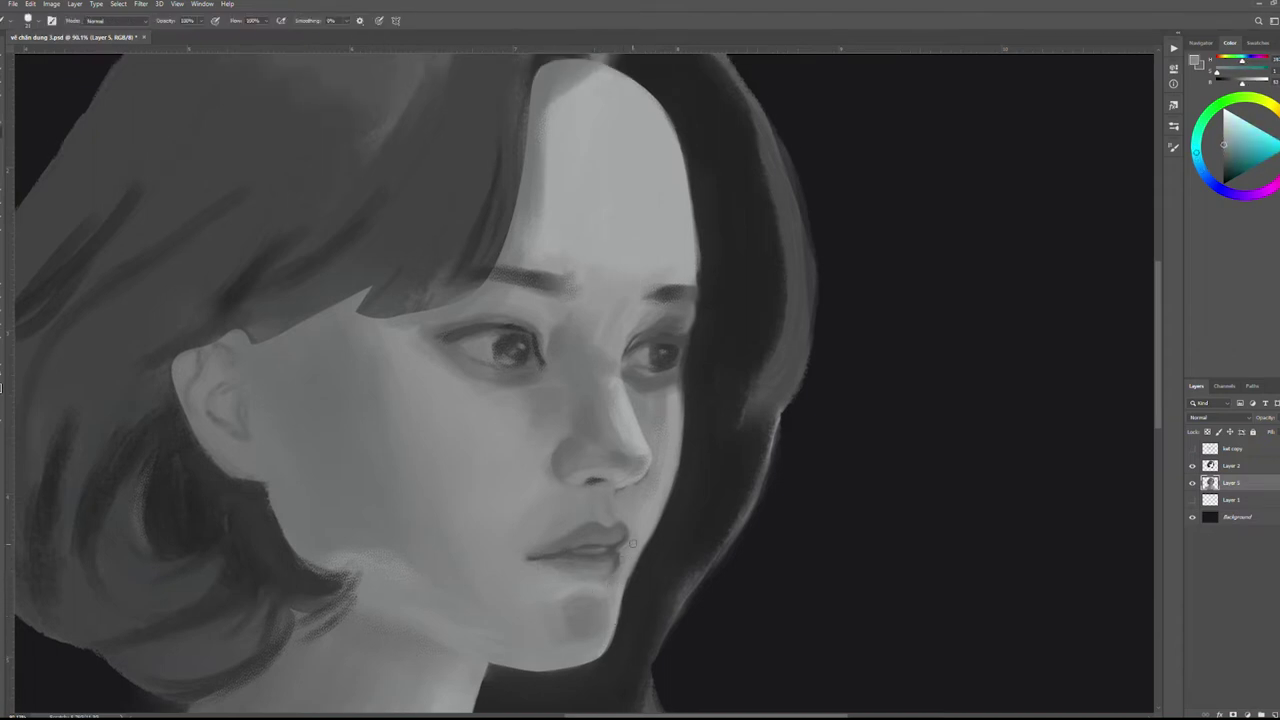
alt+click(566, 604)
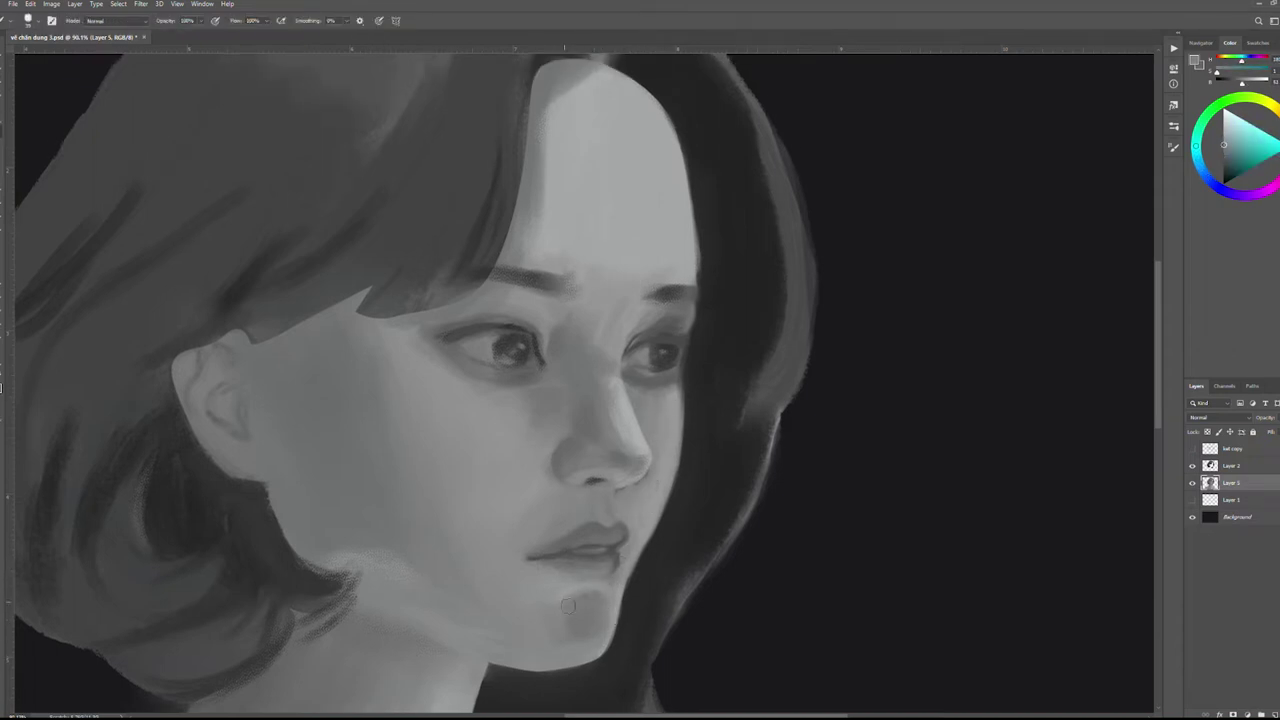
alt+click(549, 585)
Add soft tonal variation to the forehead above the brows with sampled light skin greys
scroll(676, 430, down, 2)
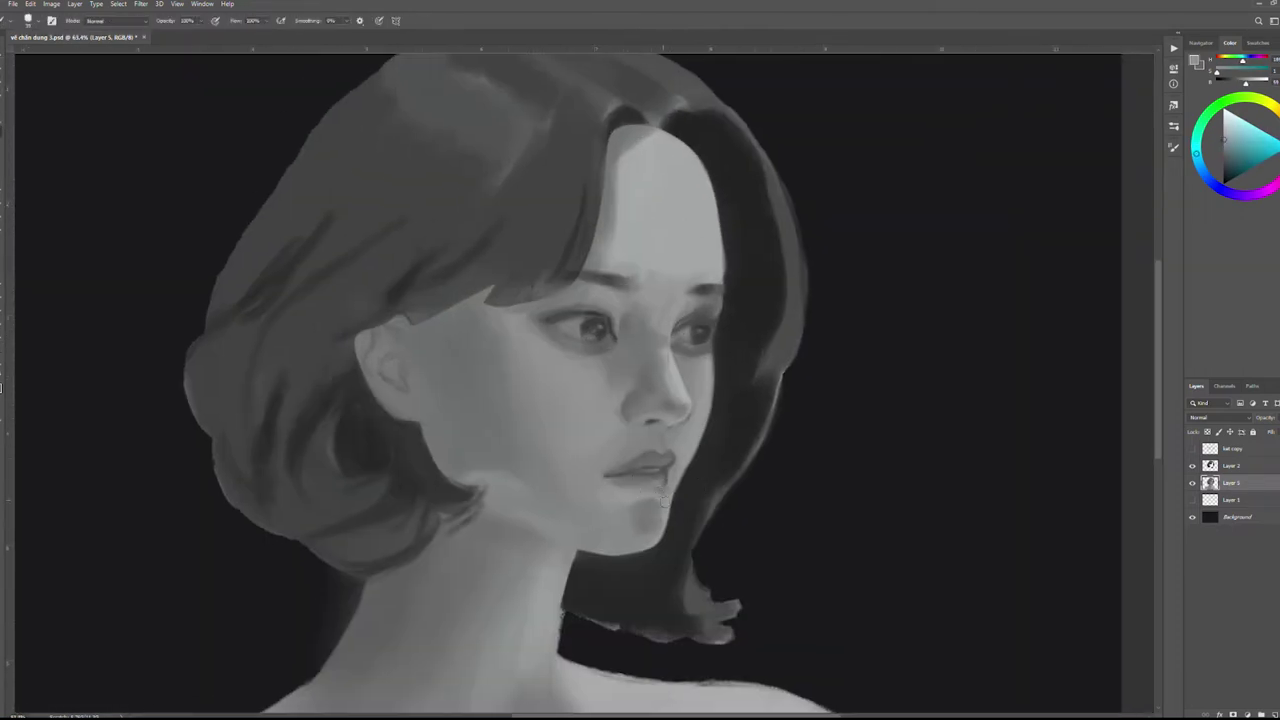
scroll(651, 342, up, 2)
alt+click(657, 286)
alt+click(666, 228)
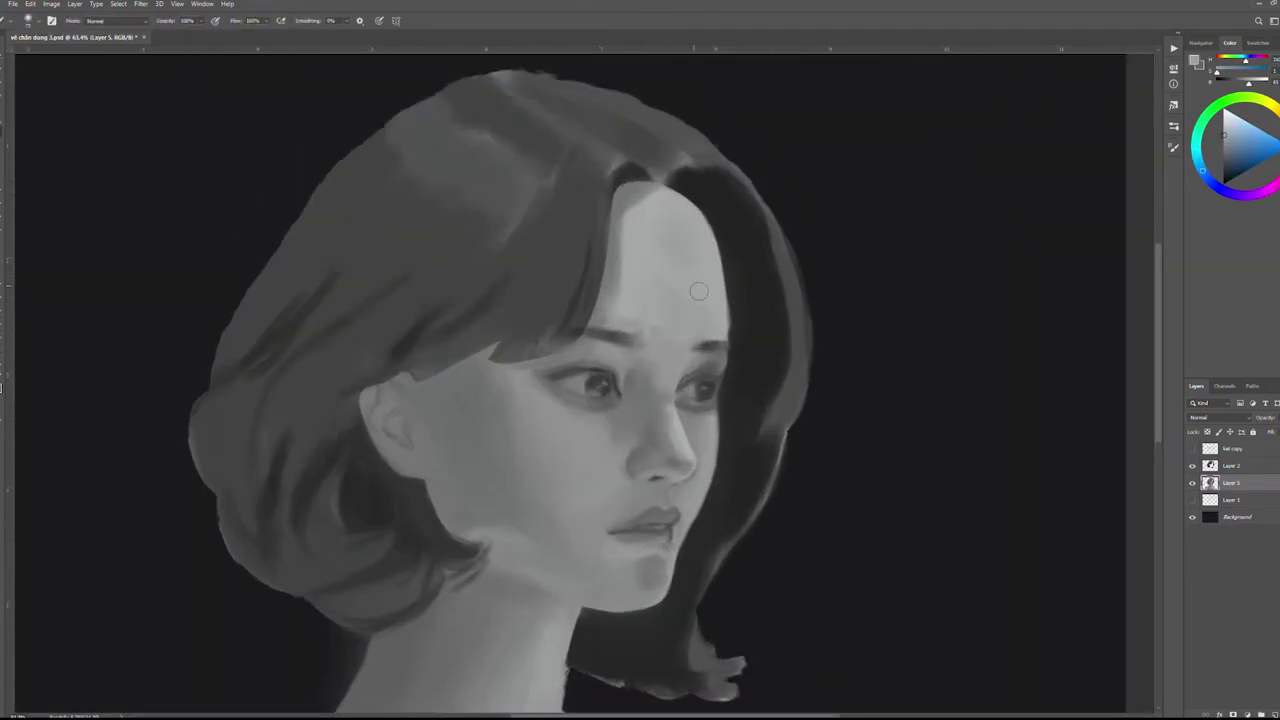
Add a new clipped layer above the skin and refine the lips and the area around the mouth
key(ctrl+shift+alt+n)
scroll(555, 460, down, 1)
scroll(555, 460, up, 3)
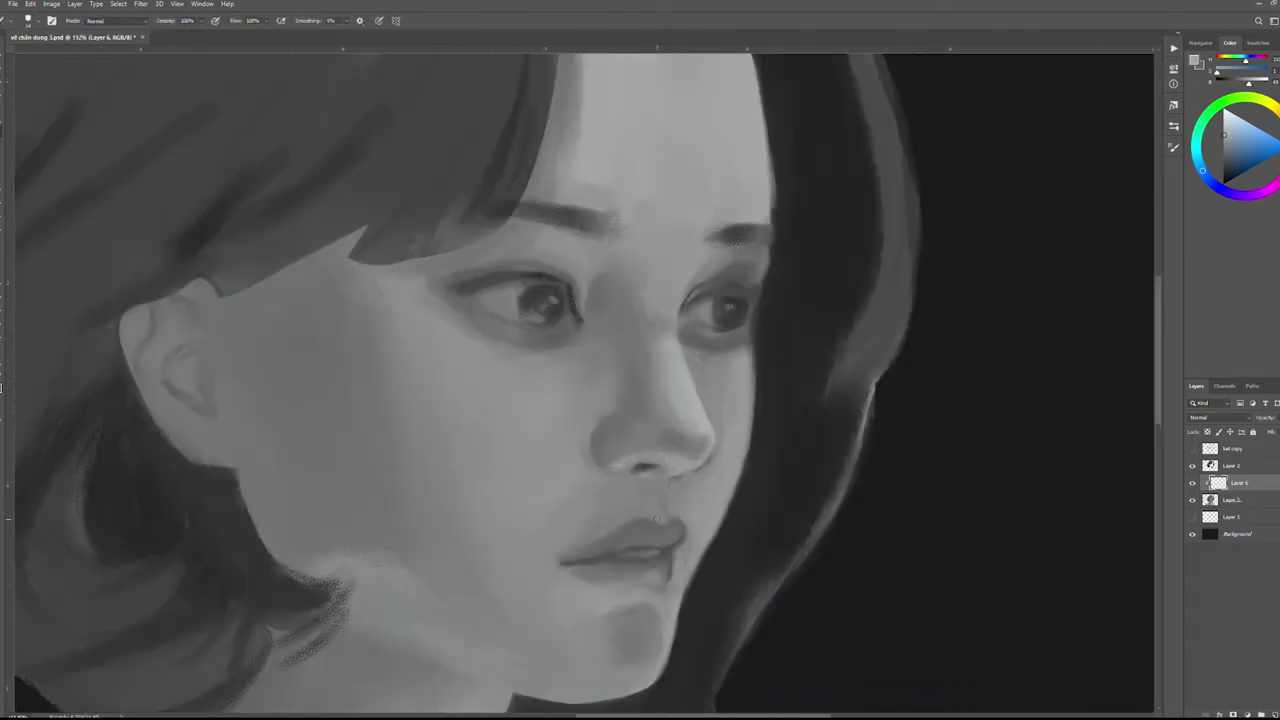
scroll(656, 518, down, 3)
scroll(656, 518, up, 3)
alt+click(690, 560)
alt+click(672, 577)
alt+click(672, 577)
scroll(670, 600, up, 1)
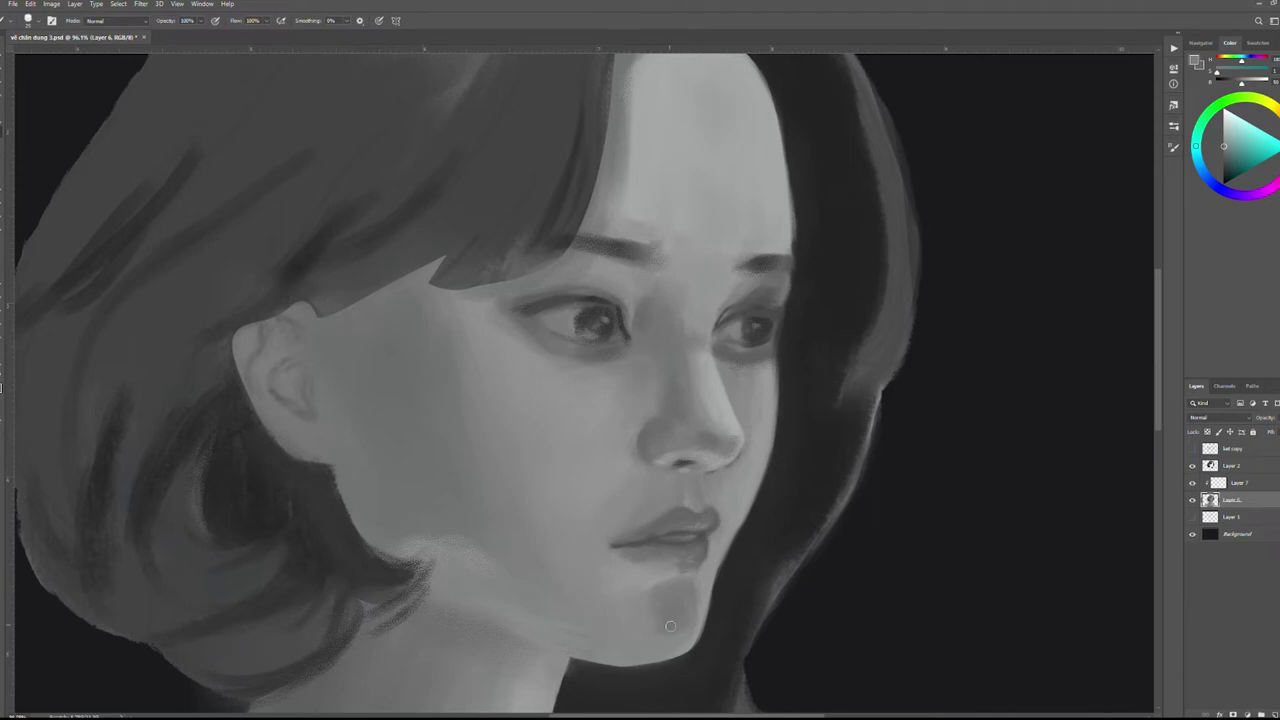
Paint a cleaner jawline between the cheek and neck with greys sampled beside the hair ends
alt+click(505, 584)
alt+click(491, 586)
scroll(461, 469, down, 2)
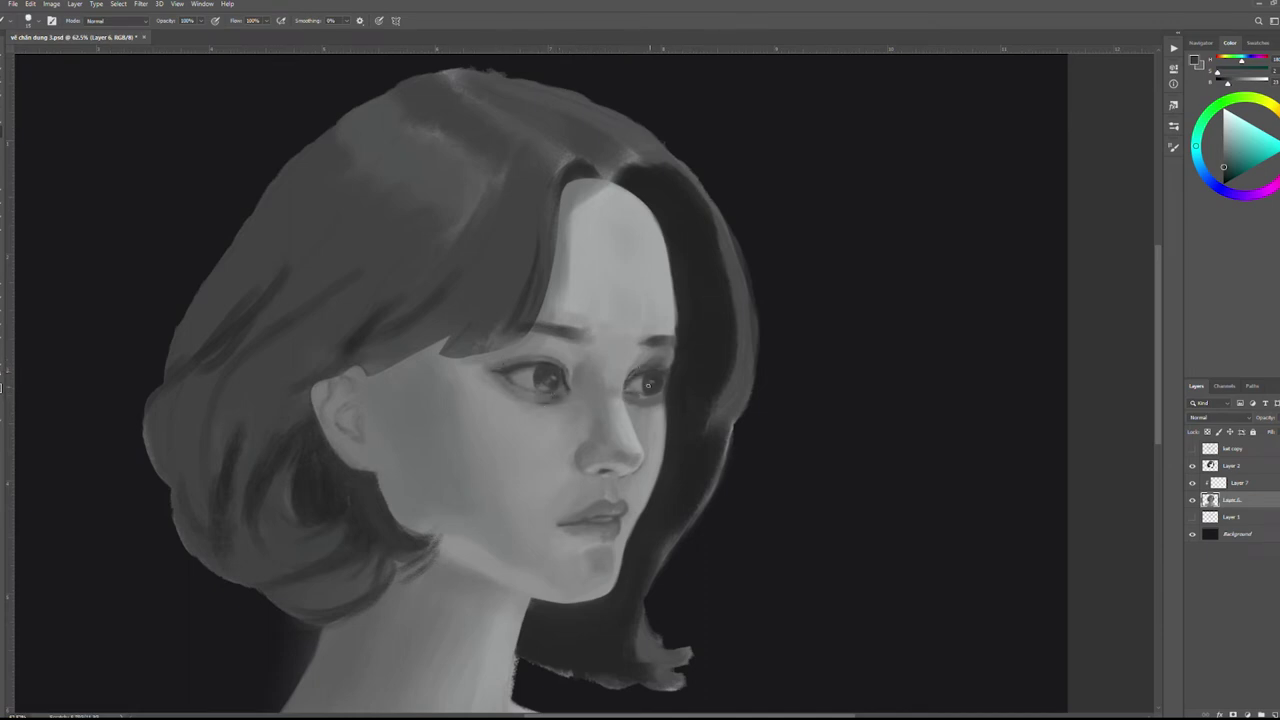
Switch to the hair layer, darken the upper lash lines and touch up the skin around the eyes
ctrl+click(670, 356)
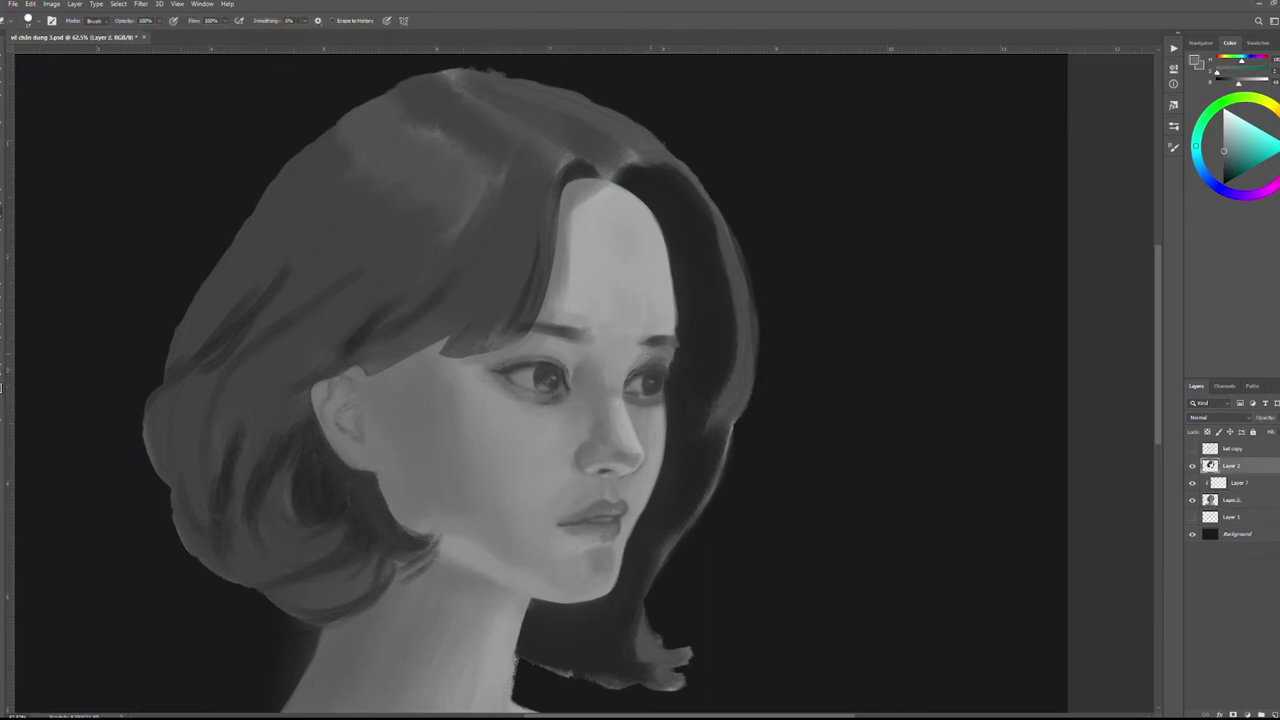
key(i)
click(621, 318)
key(b)
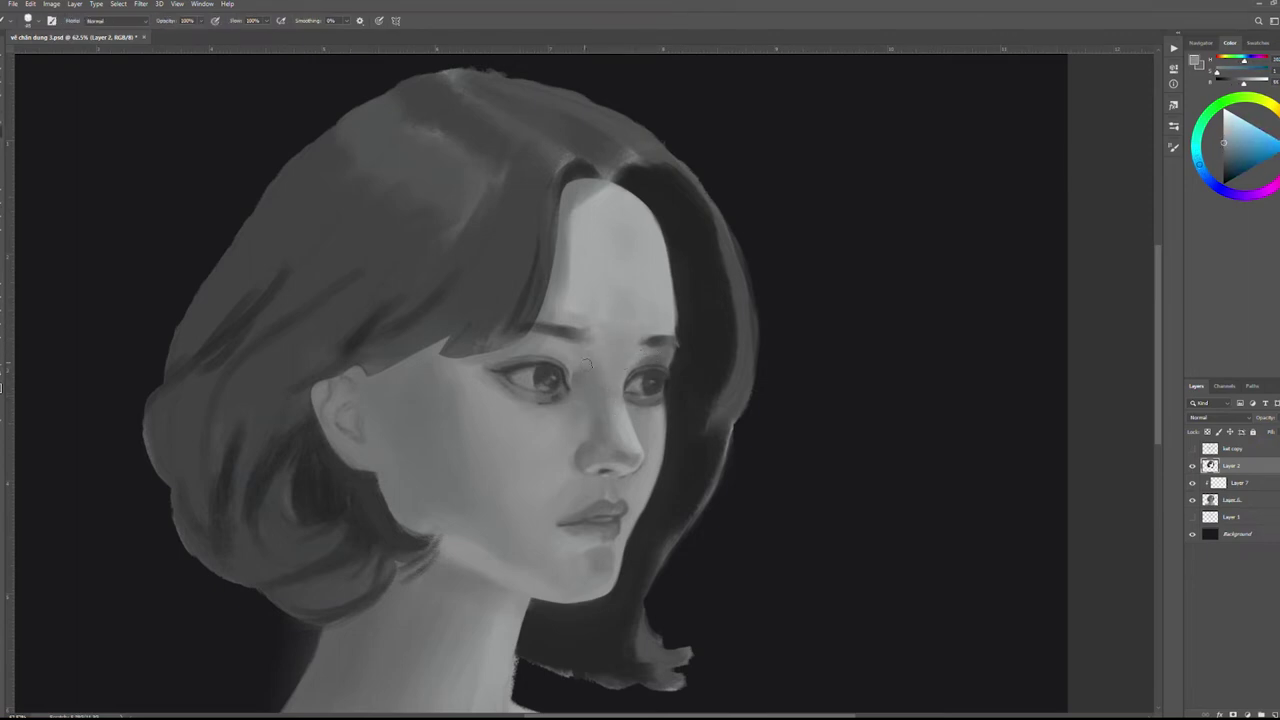
scroll(651, 407, down, 2)
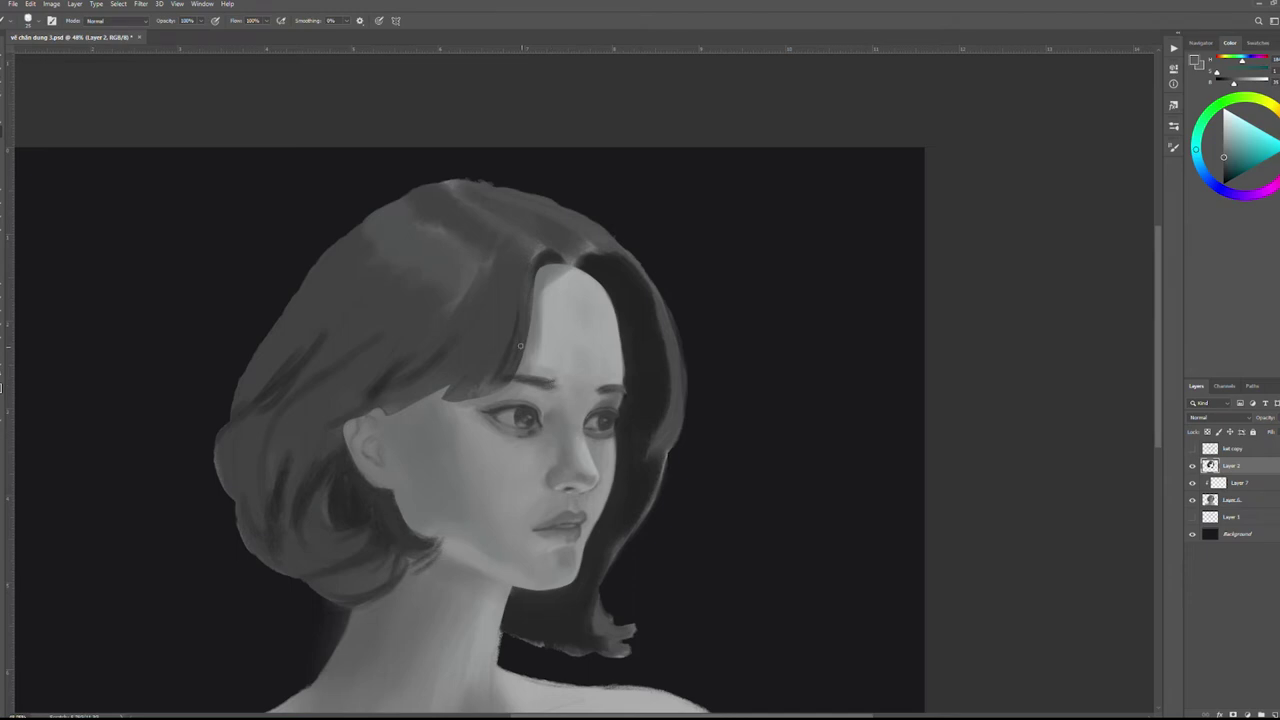
scroll(751, 319, down, 1)
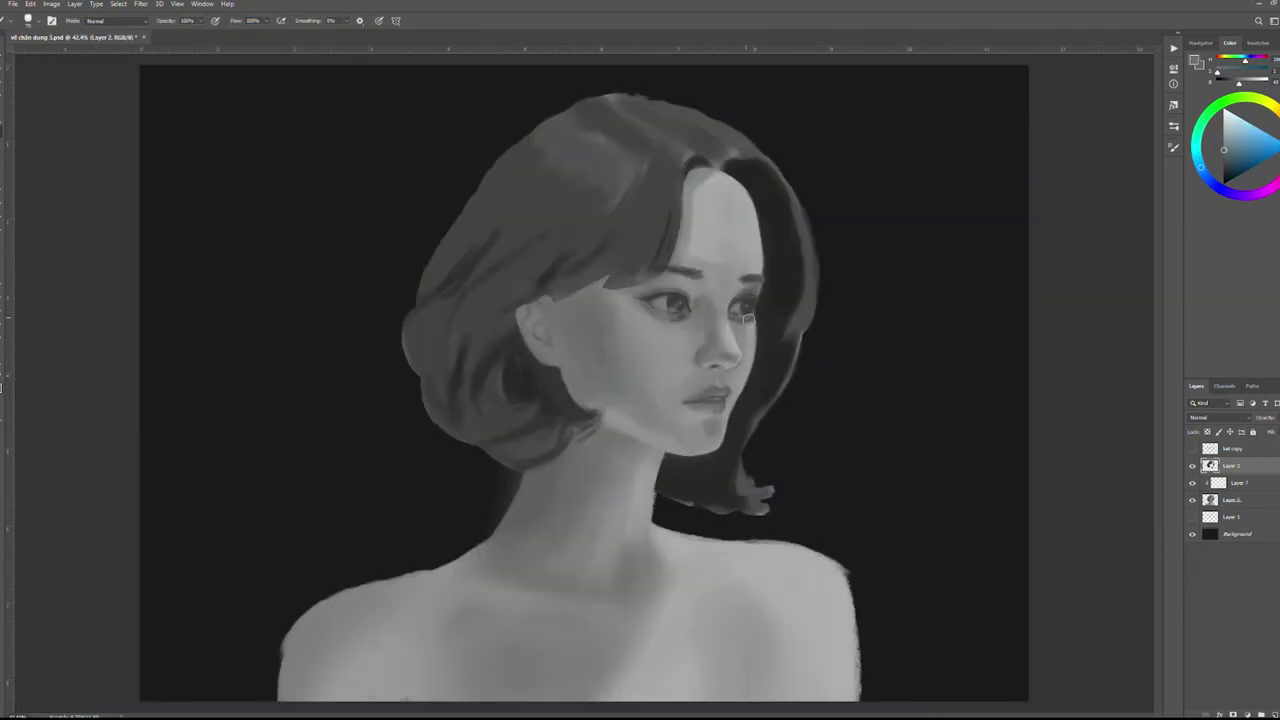
Define the inner folds of the ear and merge the clipped paint layer into the skin layer
scroll(751, 319, up, 1)
key(h)
key(h)
key(e)
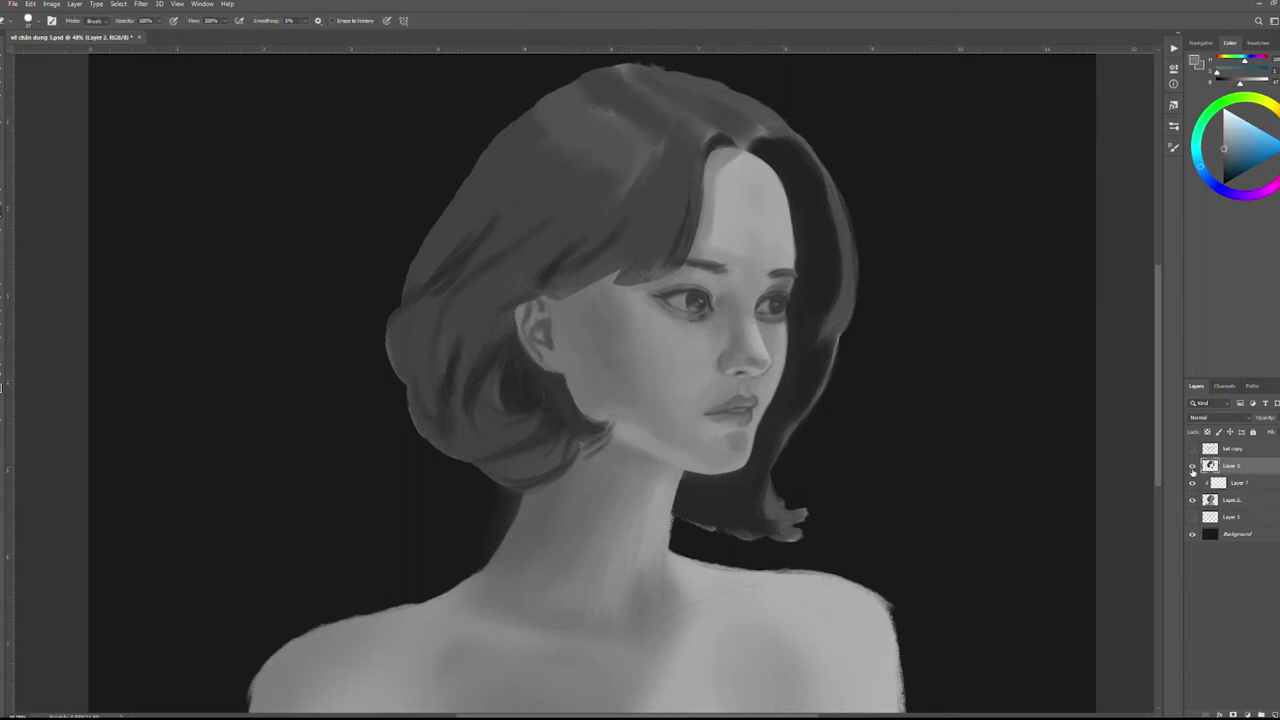
key(ctrl+e)
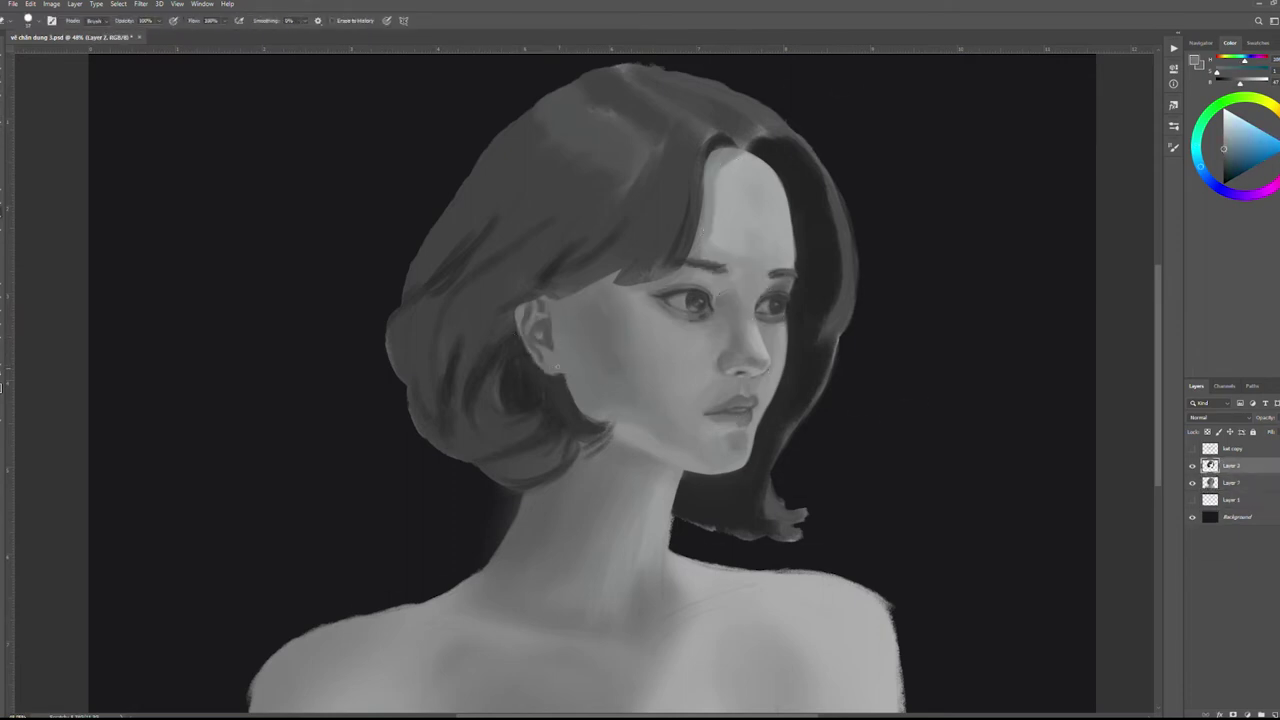
Smooth the shading on the front and side of the neck on the skin layer with sampled greys
key(alt+bracketleft)
key(b)
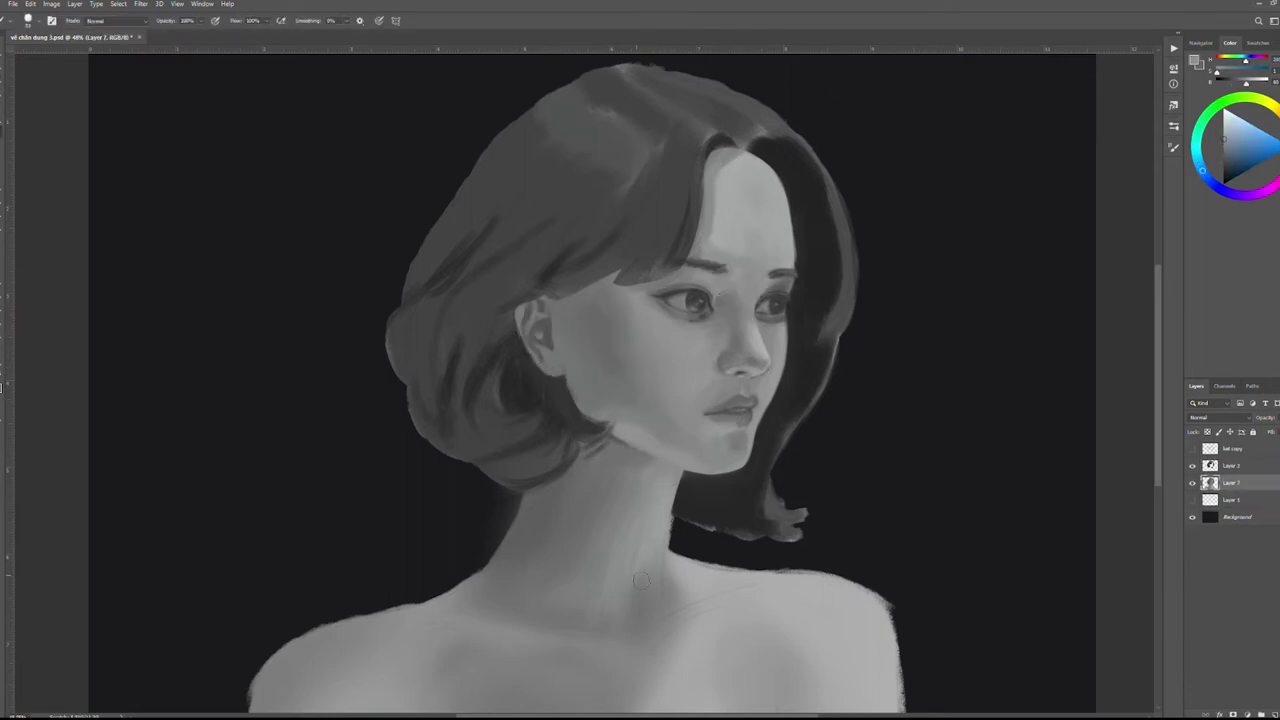
scroll(665, 493, down, 3)
scroll(557, 466, up, 3)
alt+click(610, 467)
alt+click(609, 466)
alt+click(641, 487)
alt+click(608, 540)
Blend the side plane of the cheek and temple with sampled greys at 60% brush opacity
key(6)
alt+click(569, 457)
alt+click(594, 428)
alt+click(551, 414)
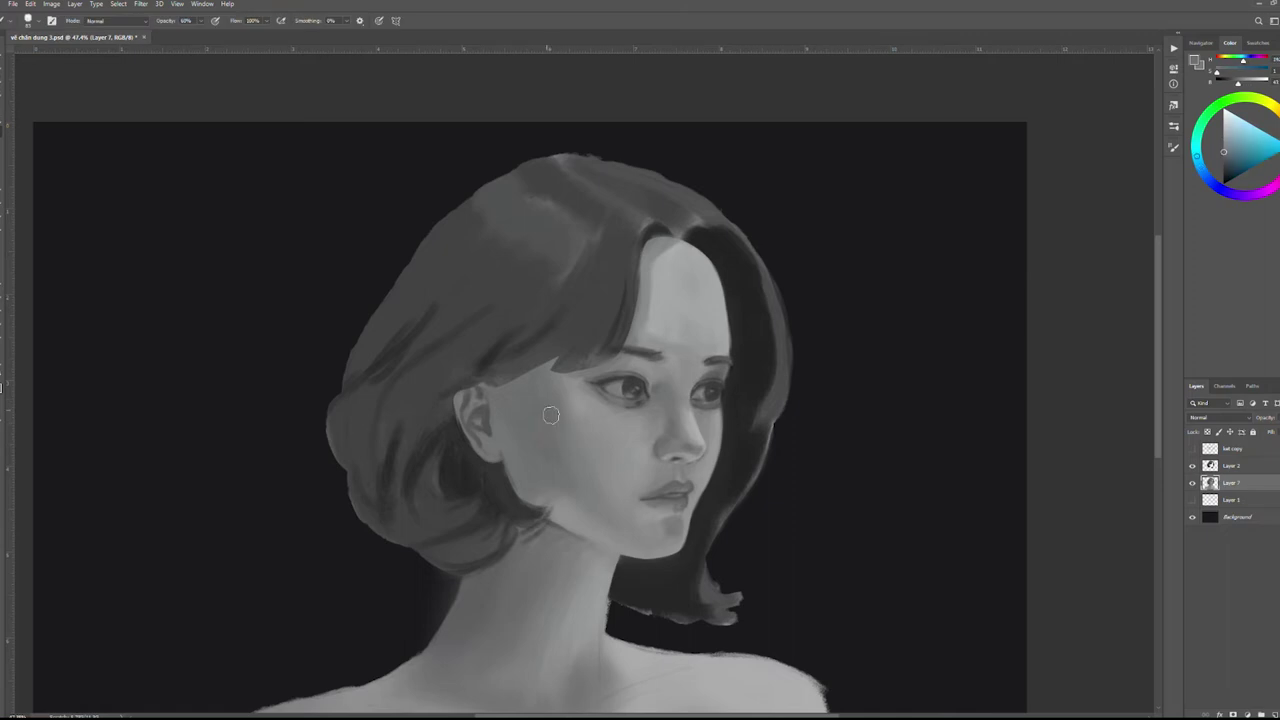
Smooth the skin transitions between the nose, cheek and forehead with sampled greys
scroll(628, 452, up, 2)
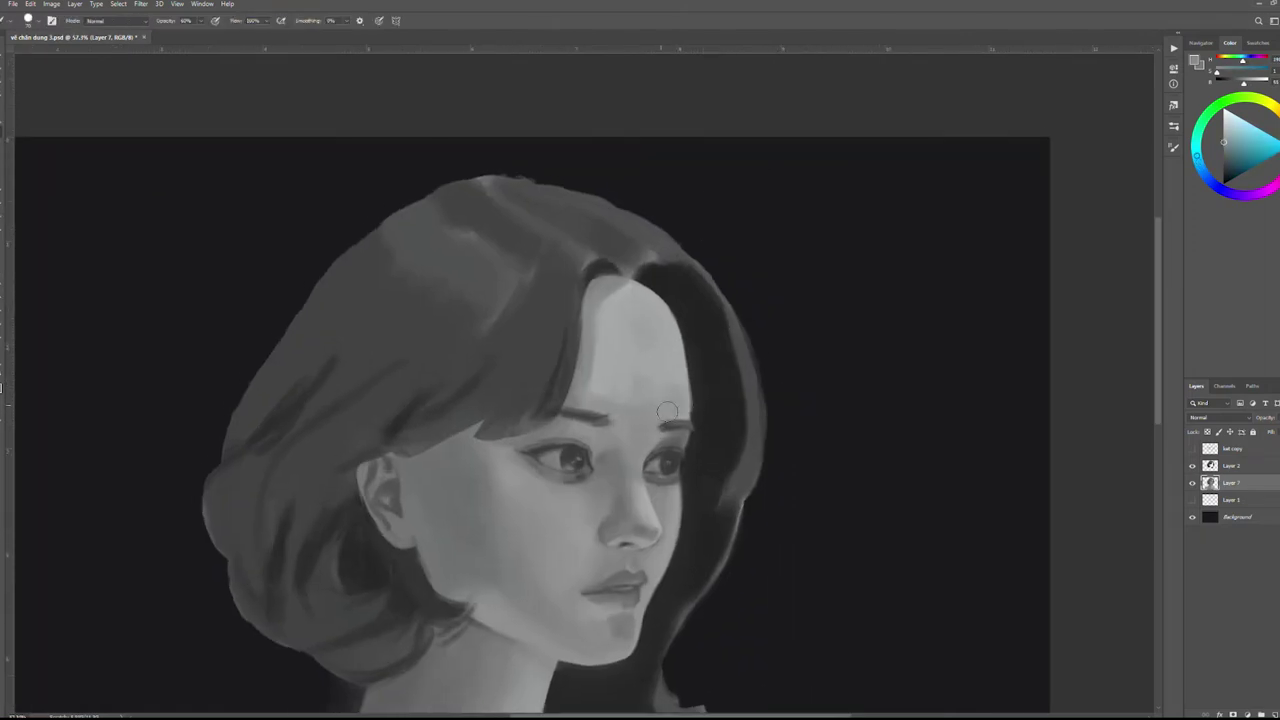
alt+click(635, 489)
scroll(635, 489, up, 3)
alt+click(695, 454)
alt+click(713, 516)
alt+click(734, 388)
Check the hair layer with the skin hidden, and refine the tones around the nose bridge and far eye
key(ctrl+comma)
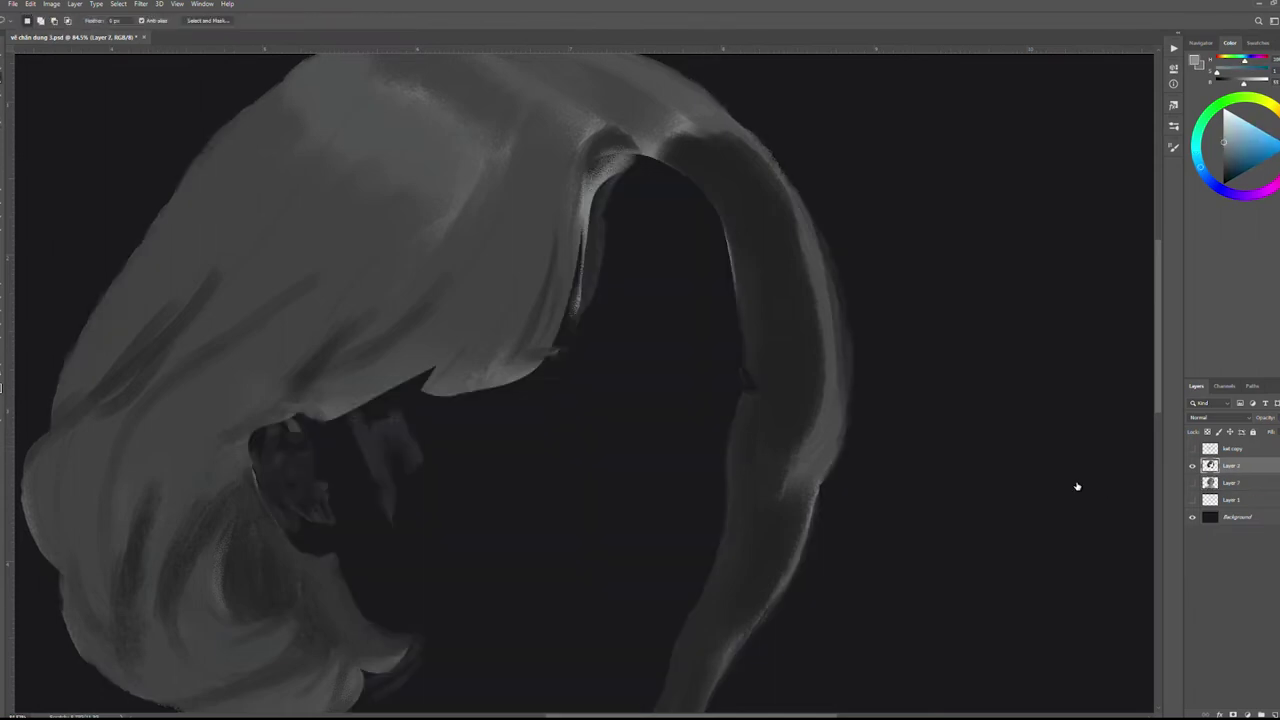
key(ctrl+comma)
scroll(702, 338, down, 1)
alt+click(702, 338)
alt+click(670, 352)
alt+click(654, 378)
alt+click(732, 369)
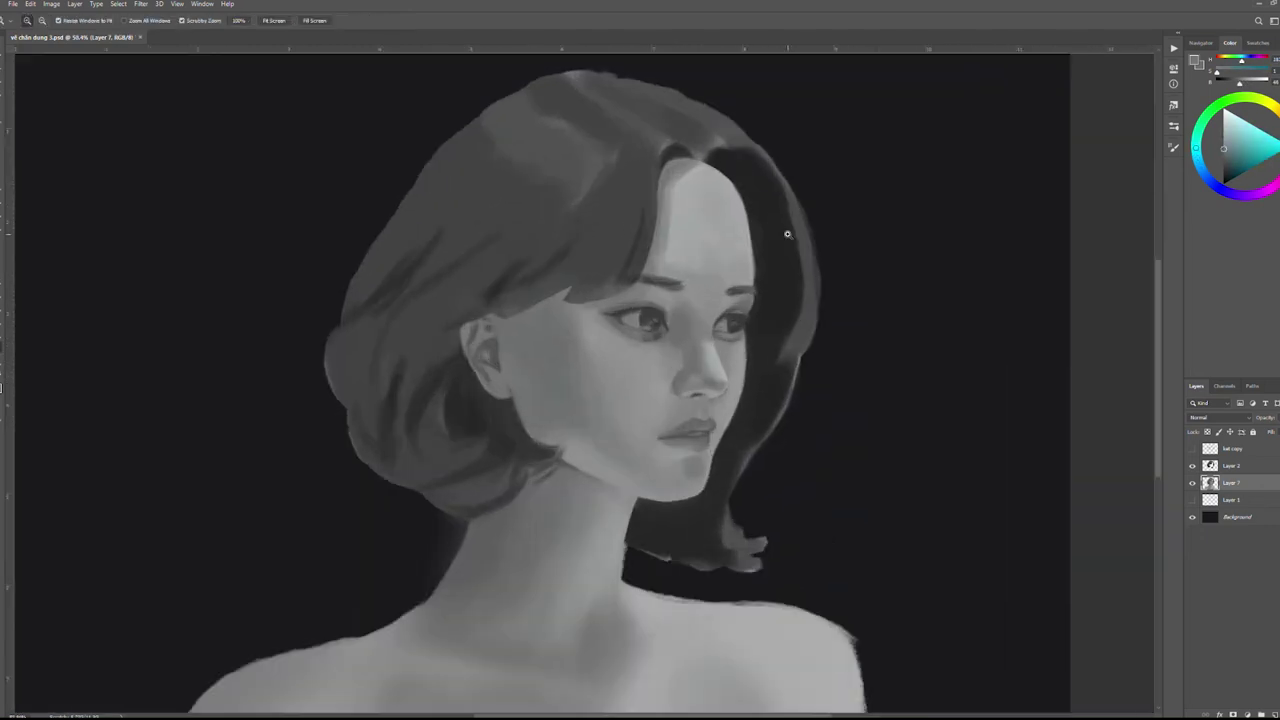
Brighten the forehead on a new layer clipped to the skin and blend the tone under the near eye
key(ctrl+minus)
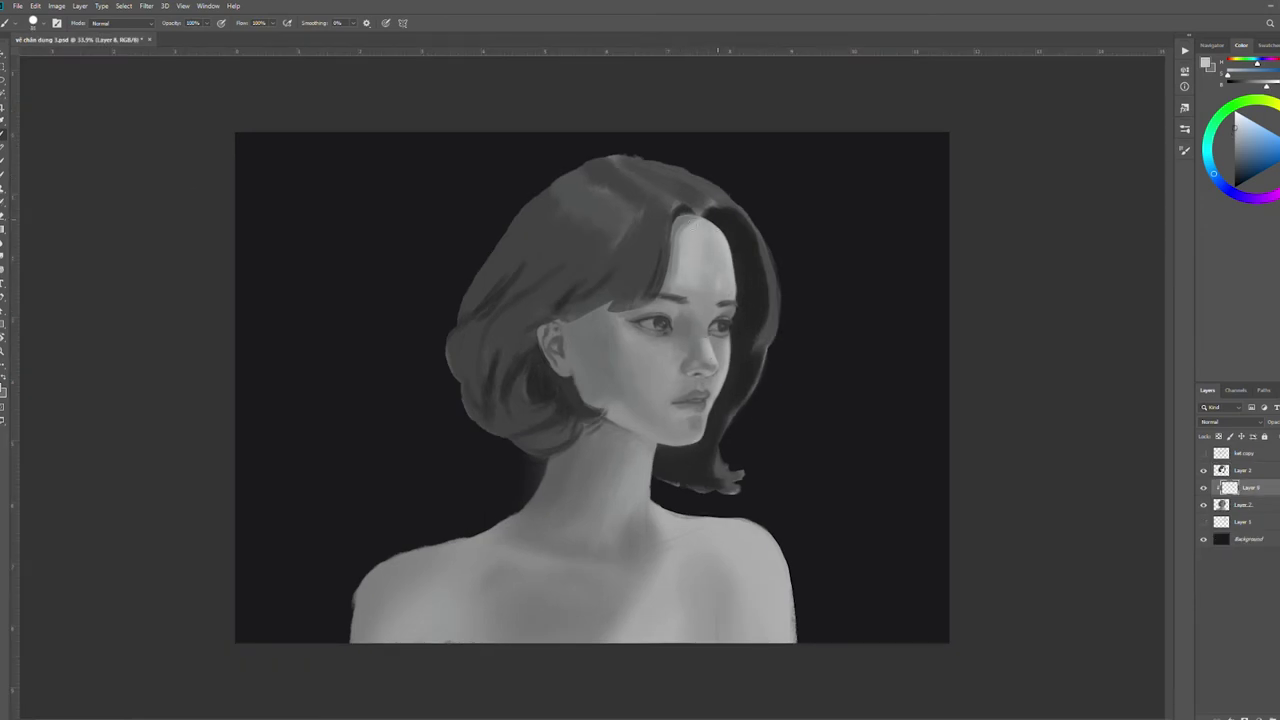
alt+click(704, 250)
key(i)
drag(696, 259, 670, 340)
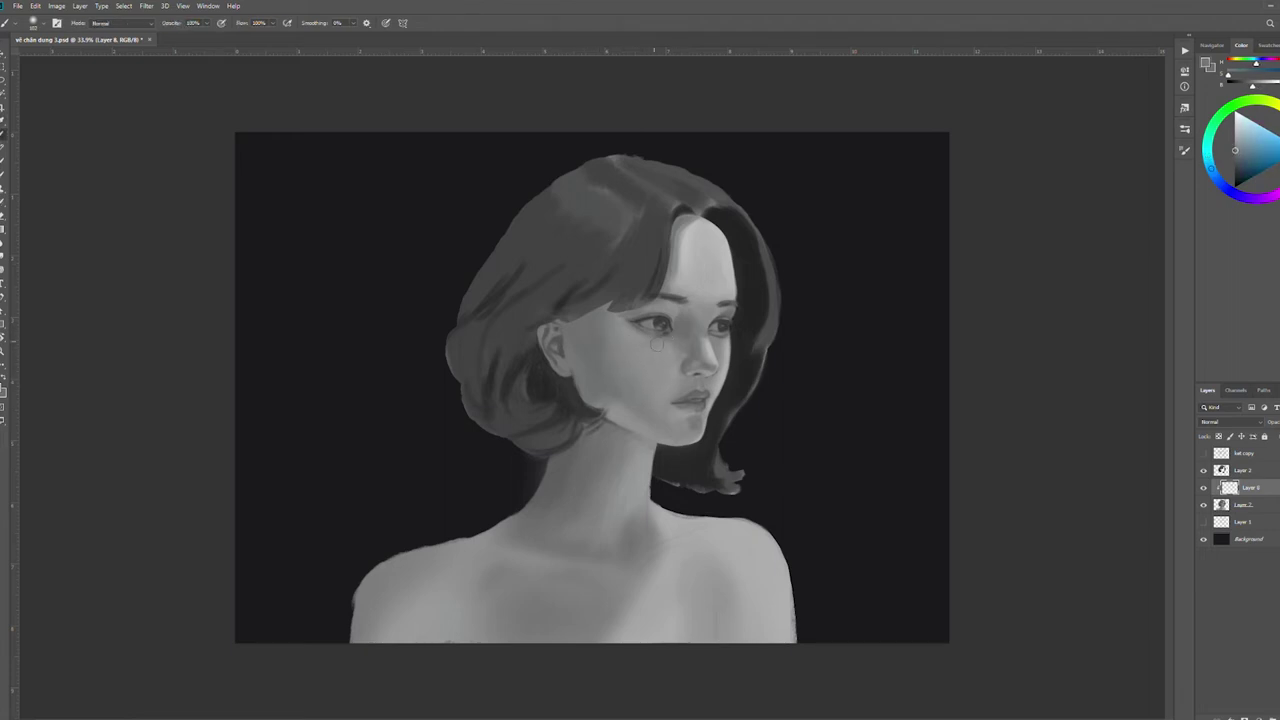
Smooth the tones of the cheek, jaw and chin with greys sampled from the skin
alt+click(651, 418)
key(b)
alt+click(600, 395)
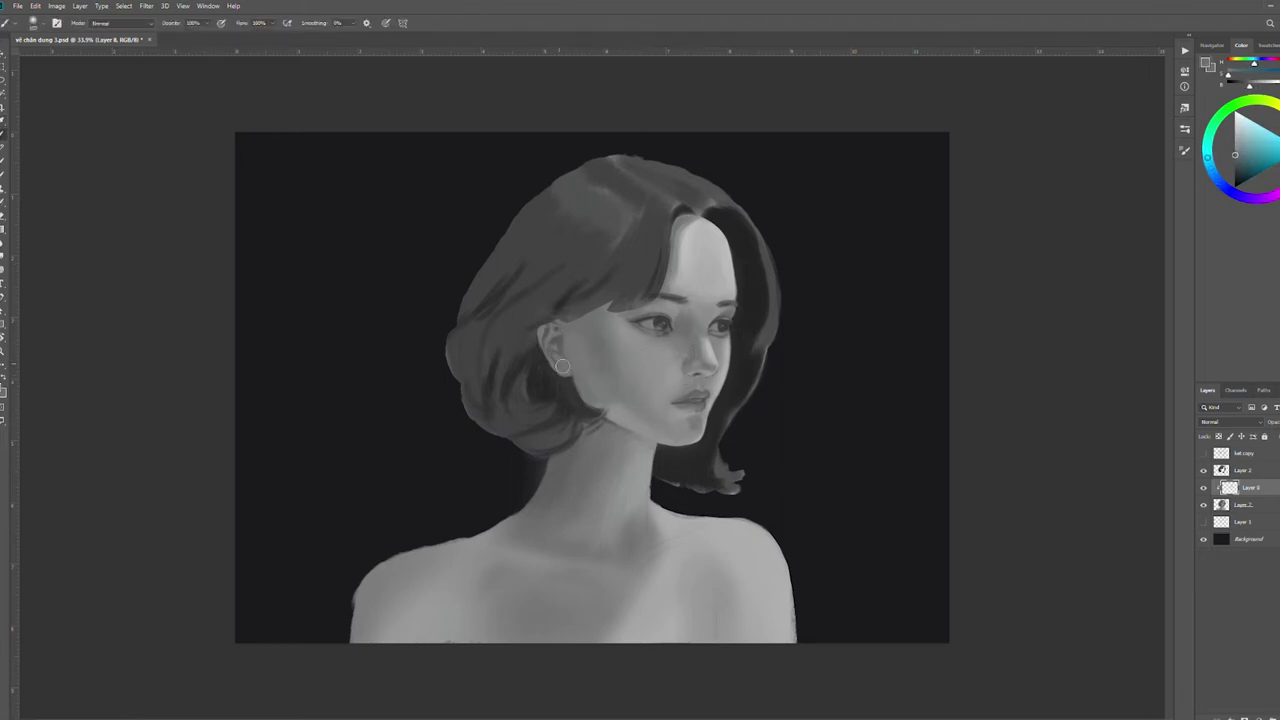
alt+click(700, 425)
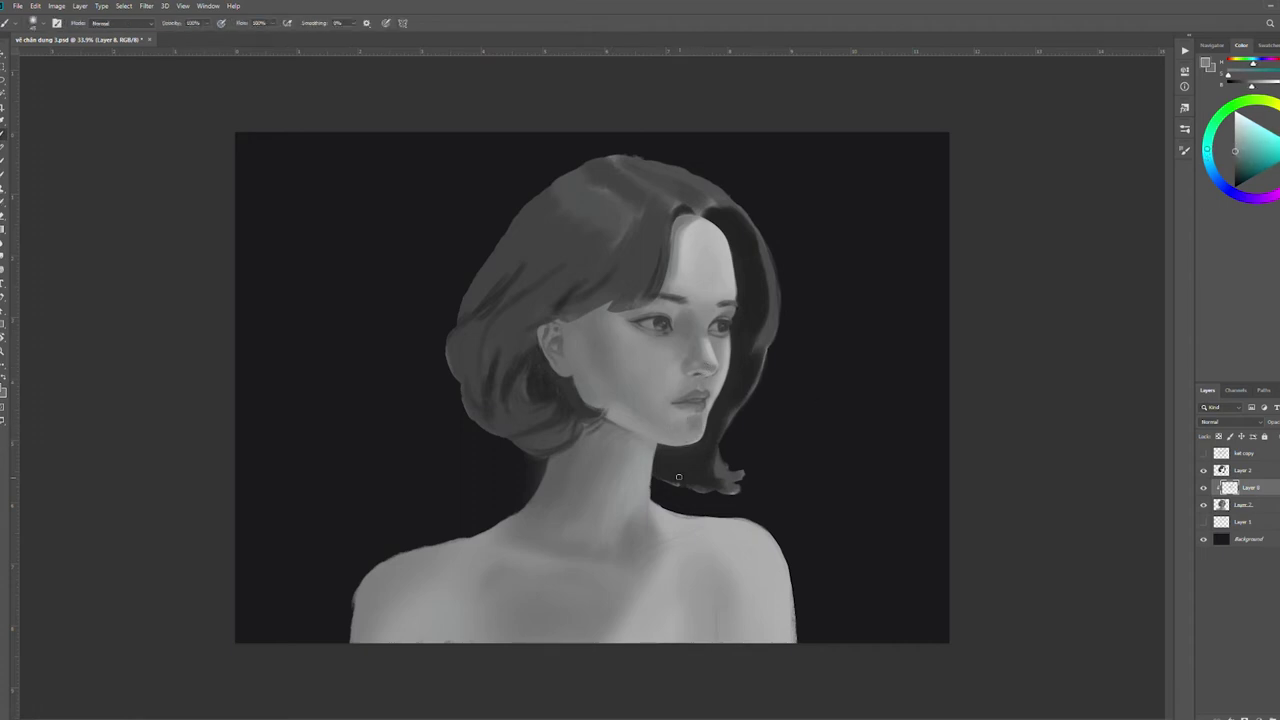
scroll(686, 440, up, 2)
key(b)
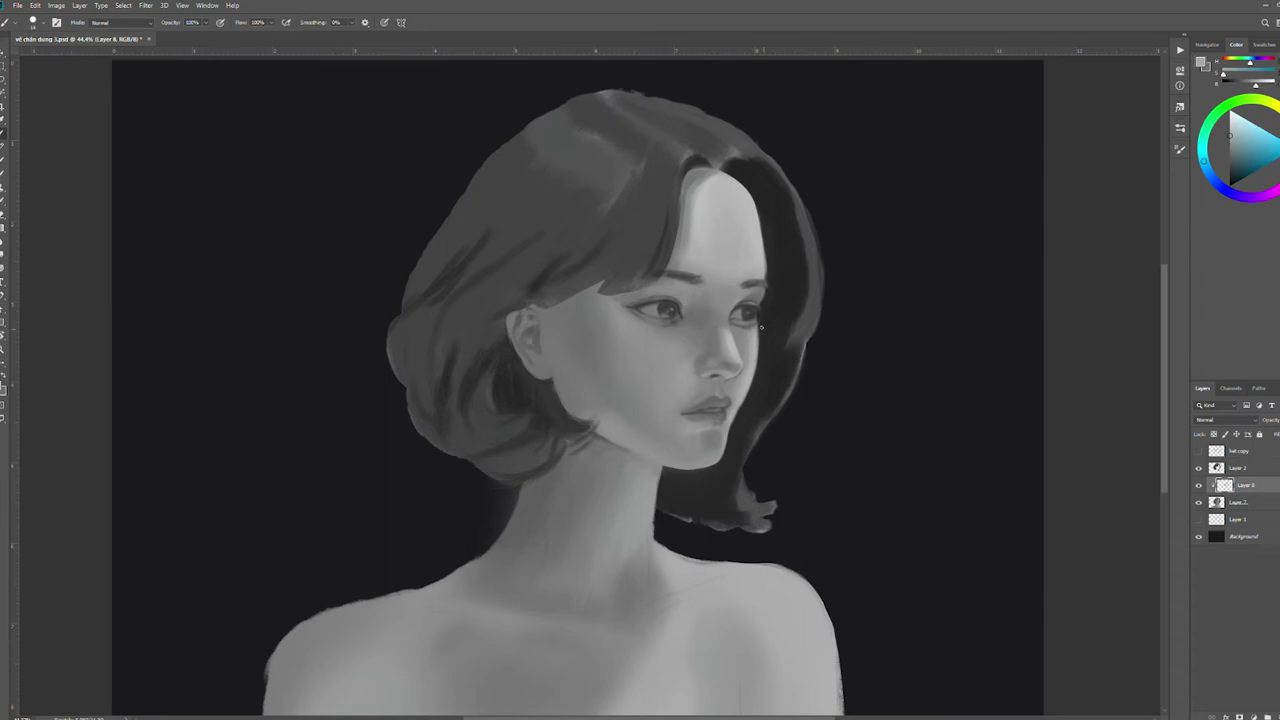
Refine the shading along the far cheek, the side of the nose and the chin with sampled greys
alt+click(788, 345)
scroll(749, 434, up, 3)
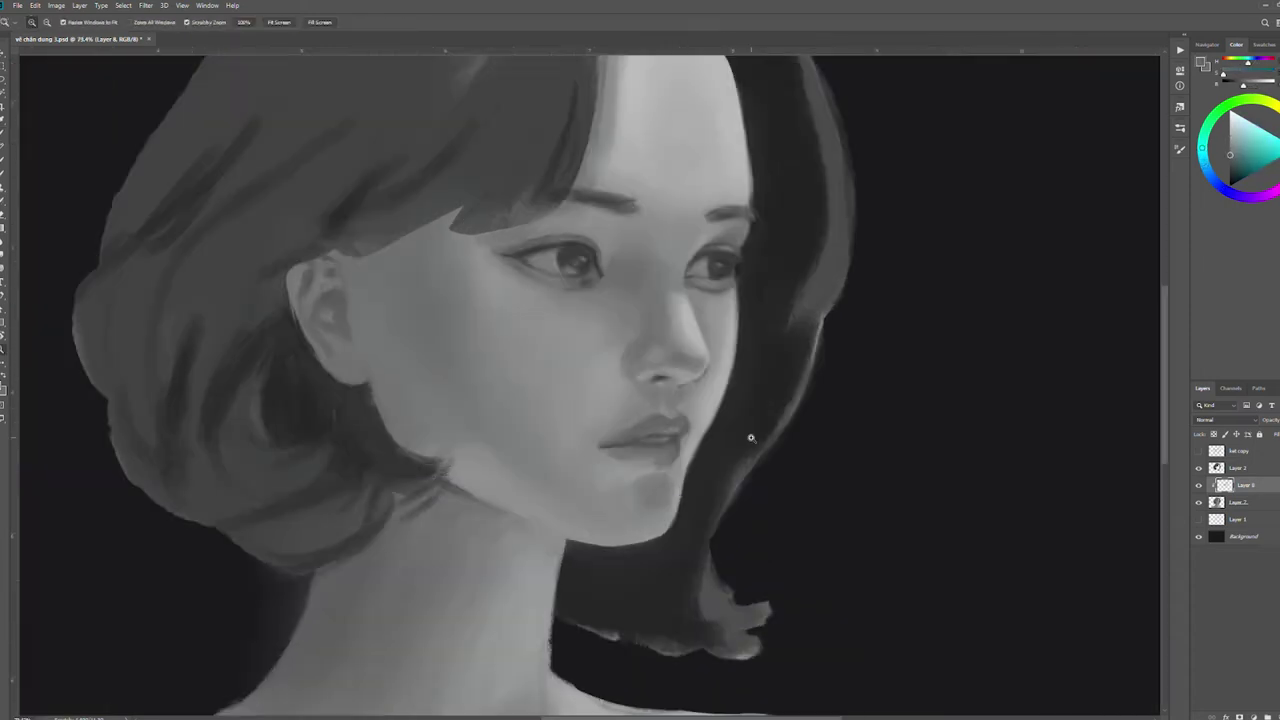
scroll(700, 400, down, 1)
scroll(644, 371, up, 1)
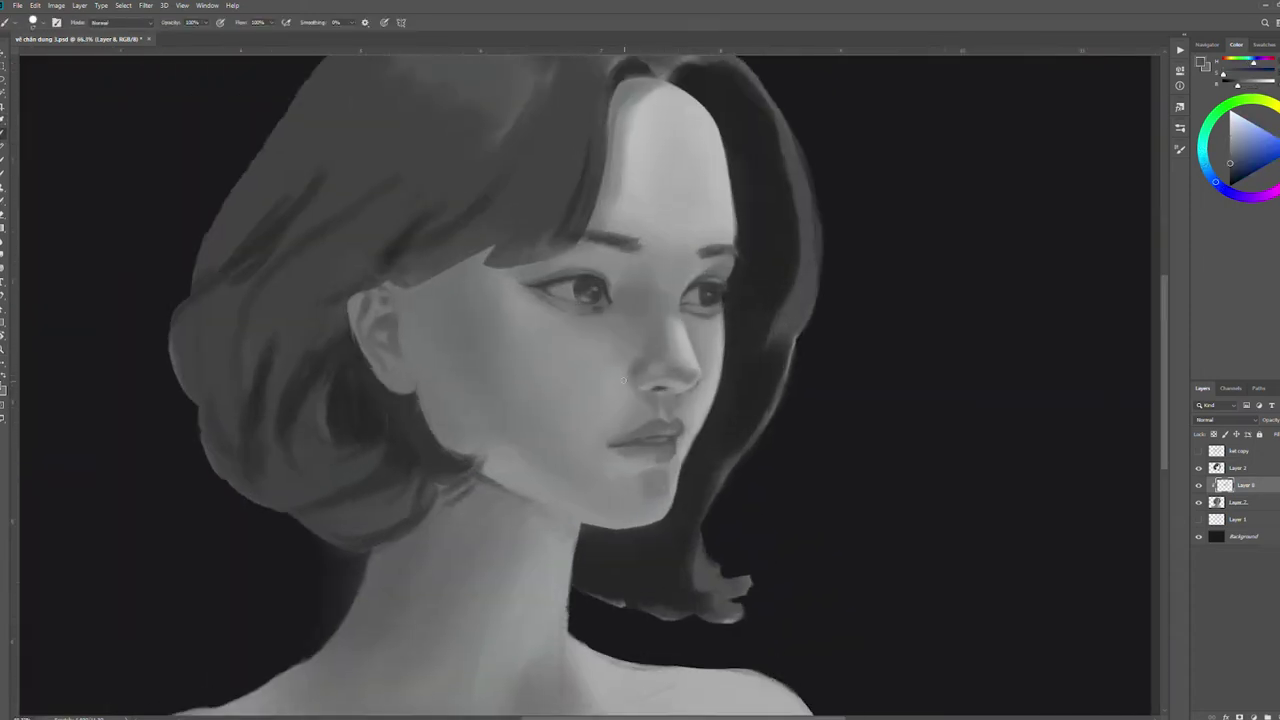
alt+click(633, 385)
scroll(633, 385, up, 1)
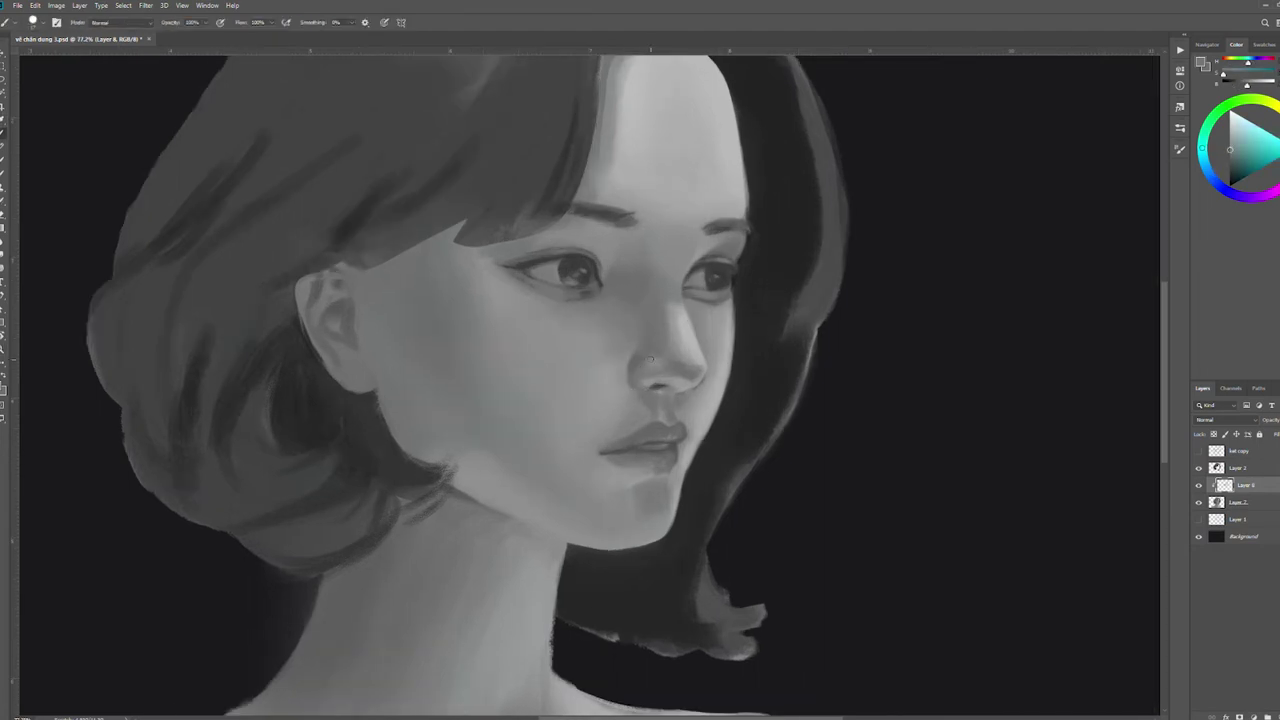
alt+click(670, 514)
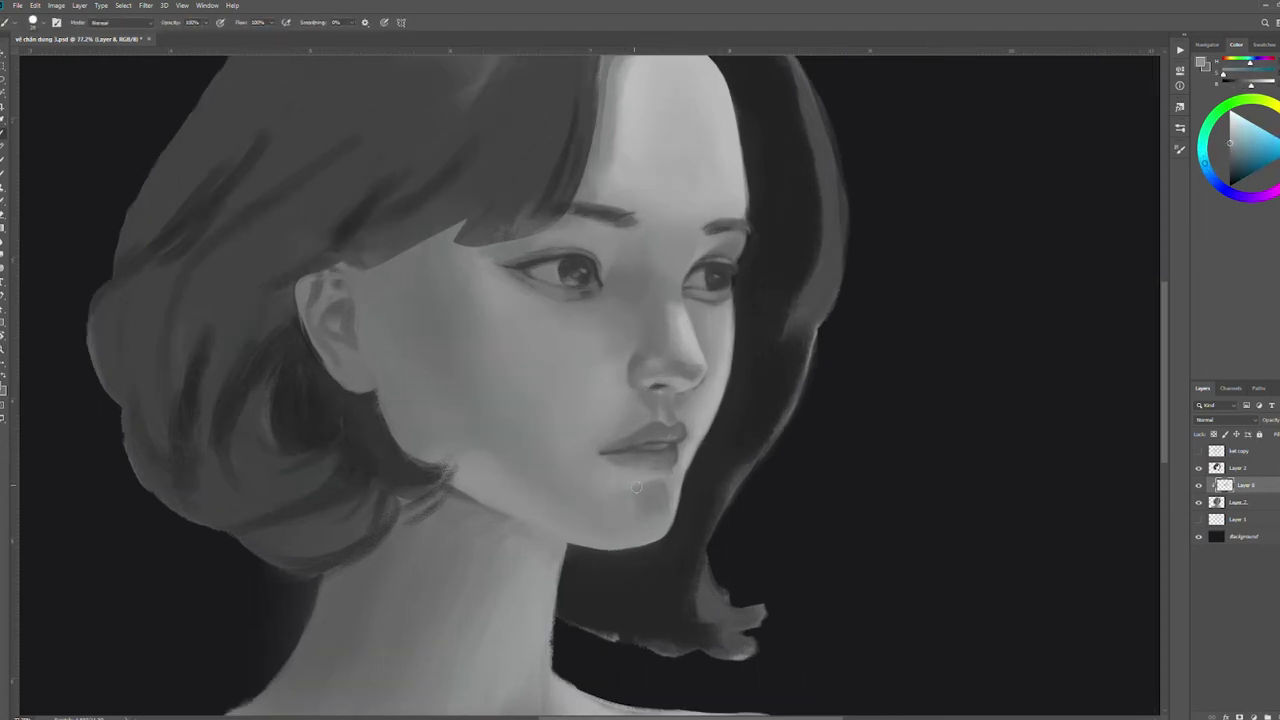
Shape the lips and soften the near mouth corner with sampled greys
scroll(664, 325, up, 3)
alt+click(664, 325)
alt+click(657, 318)
drag(694, 286, 700, 393)
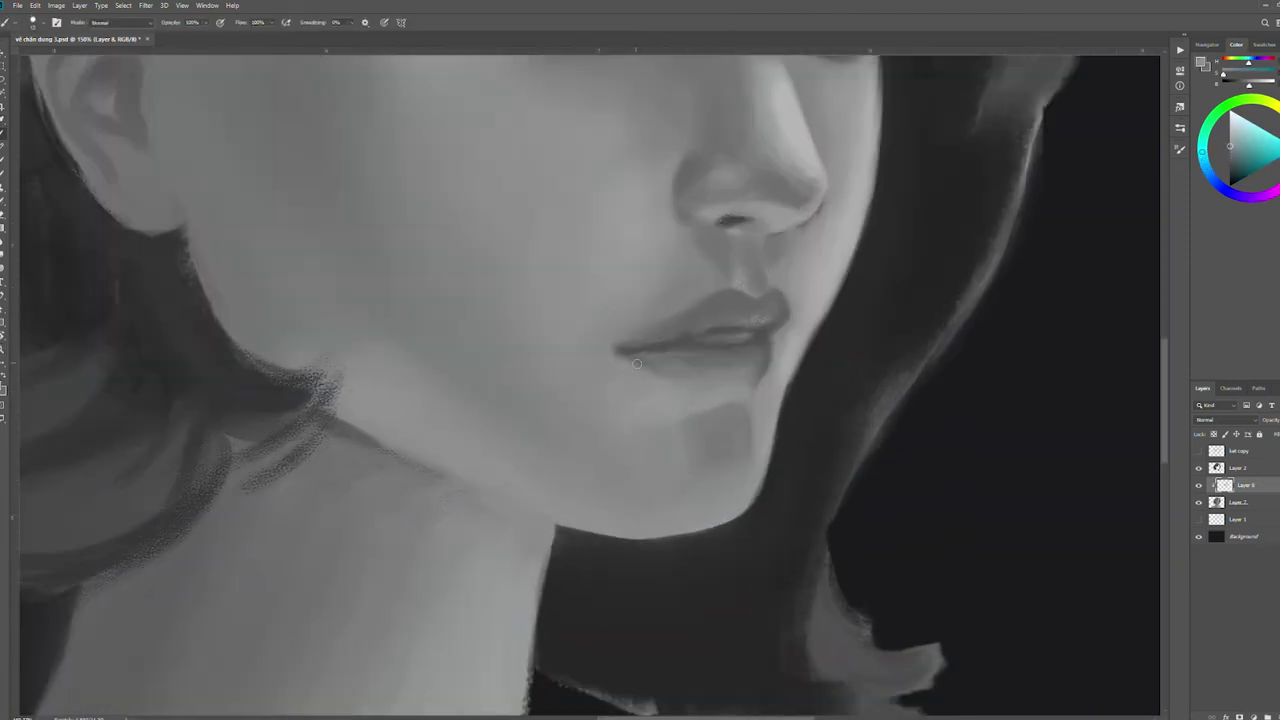
alt+click(770, 350)
drag(799, 310, 686, 340)
Mirror the canvas and darken both eyebrows and the near eye's lashes with sampled dark greys
key(ctrl+shift+h)
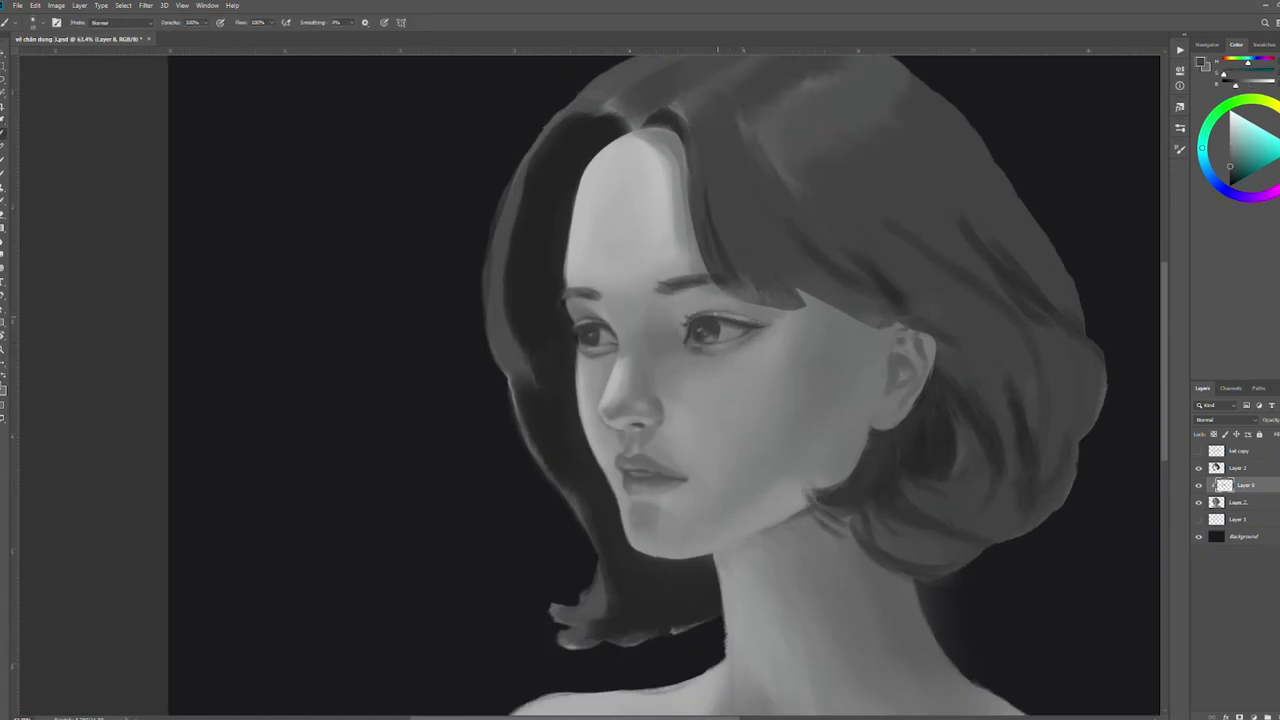
alt+click(600, 340)
alt+click(584, 345)
alt+click(711, 272)
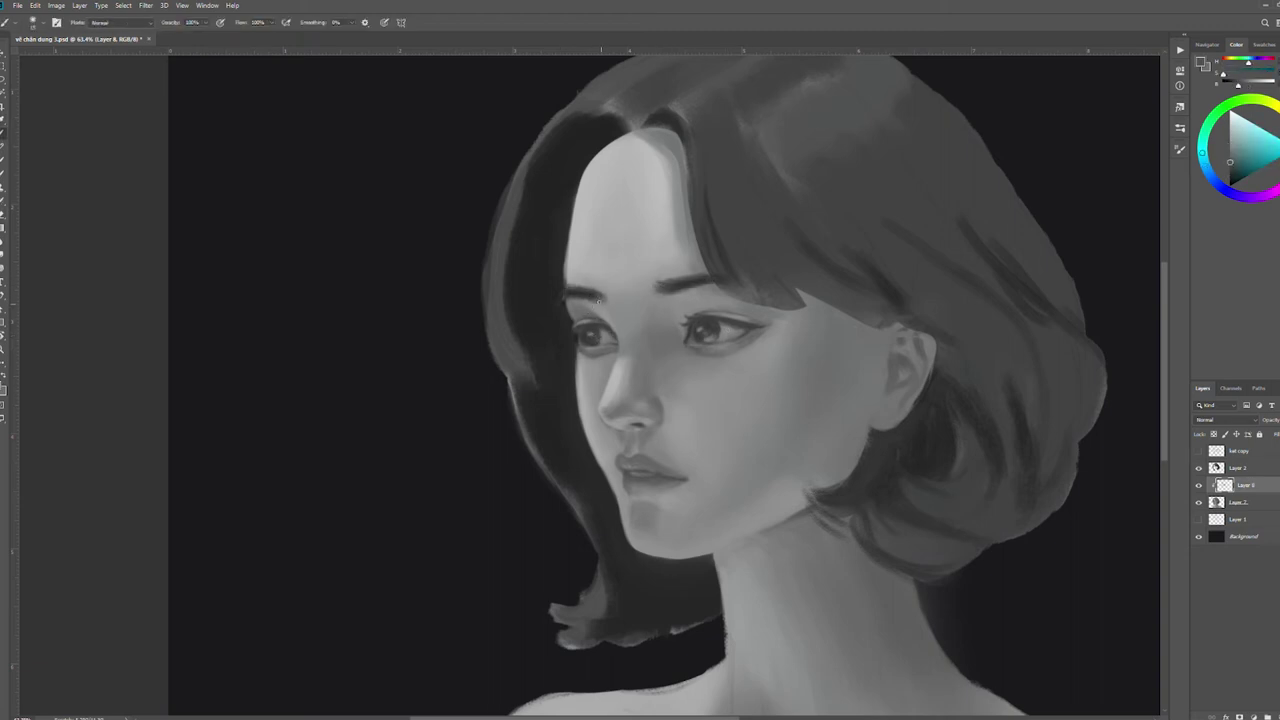
Refine the upper lip and the line between the lips in the mirrored view
scroll(728, 466, up, 2)
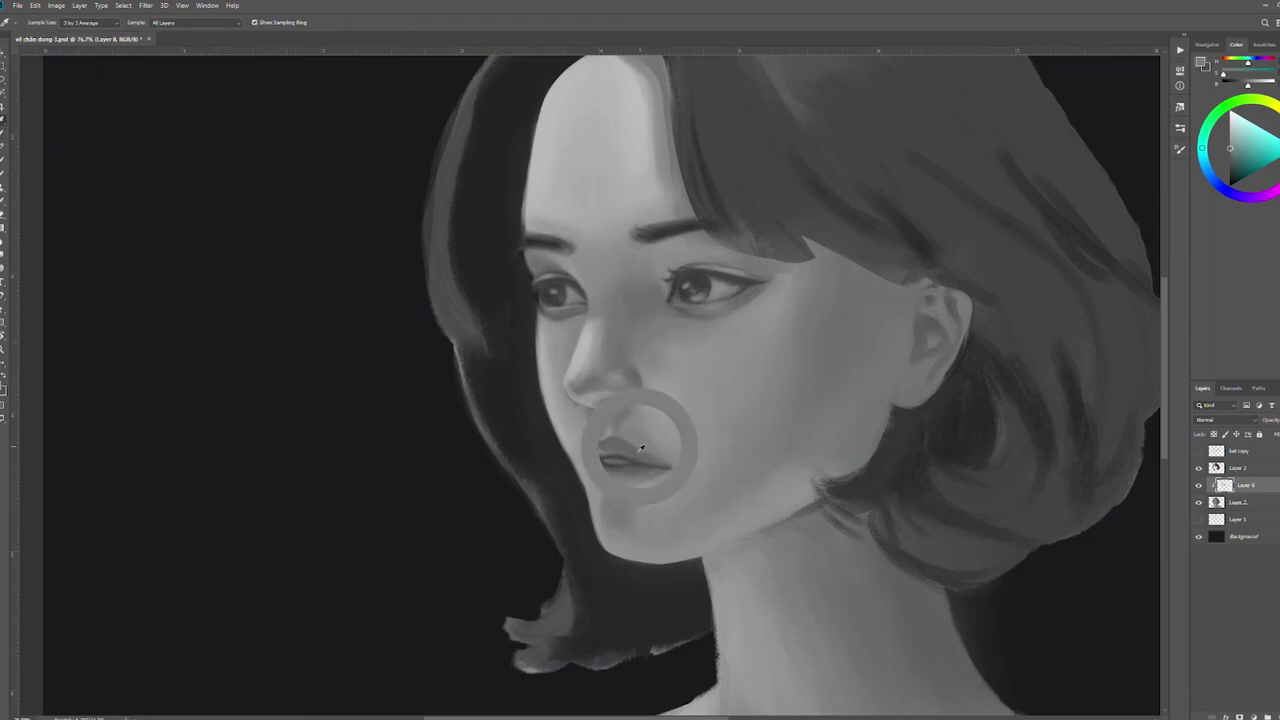
scroll(650, 445, up, 3)
scroll(666, 415, down, 1)
scroll(666, 415, up, 2)
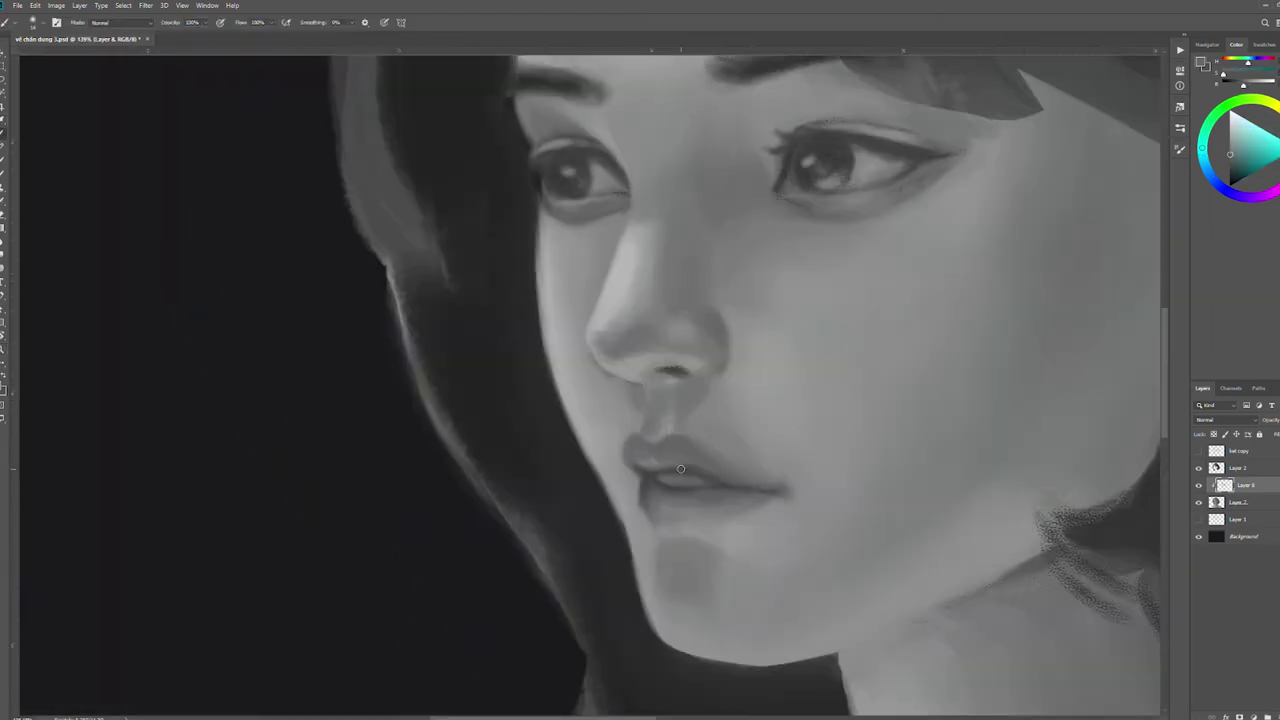
scroll(671, 468, down, 5)
Paint dark inner shadows in the ear to define its folds
key(z)
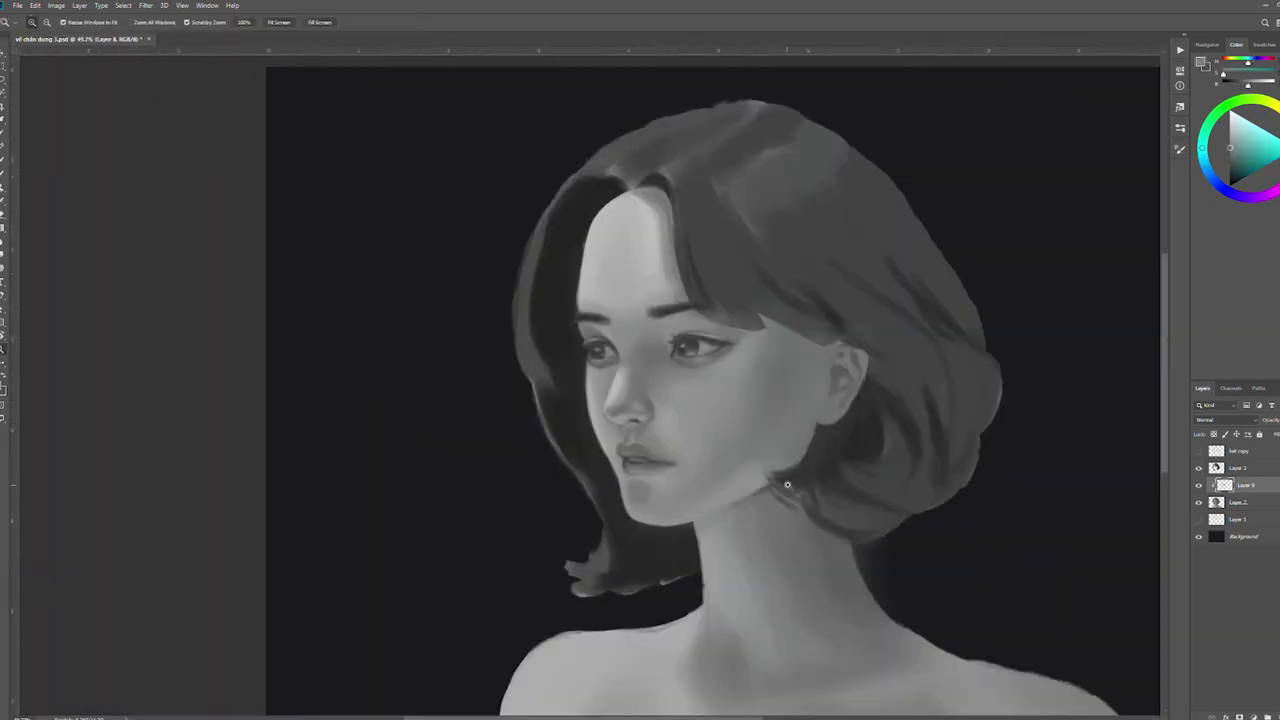
drag(787, 484, 607, 439)
key(b)
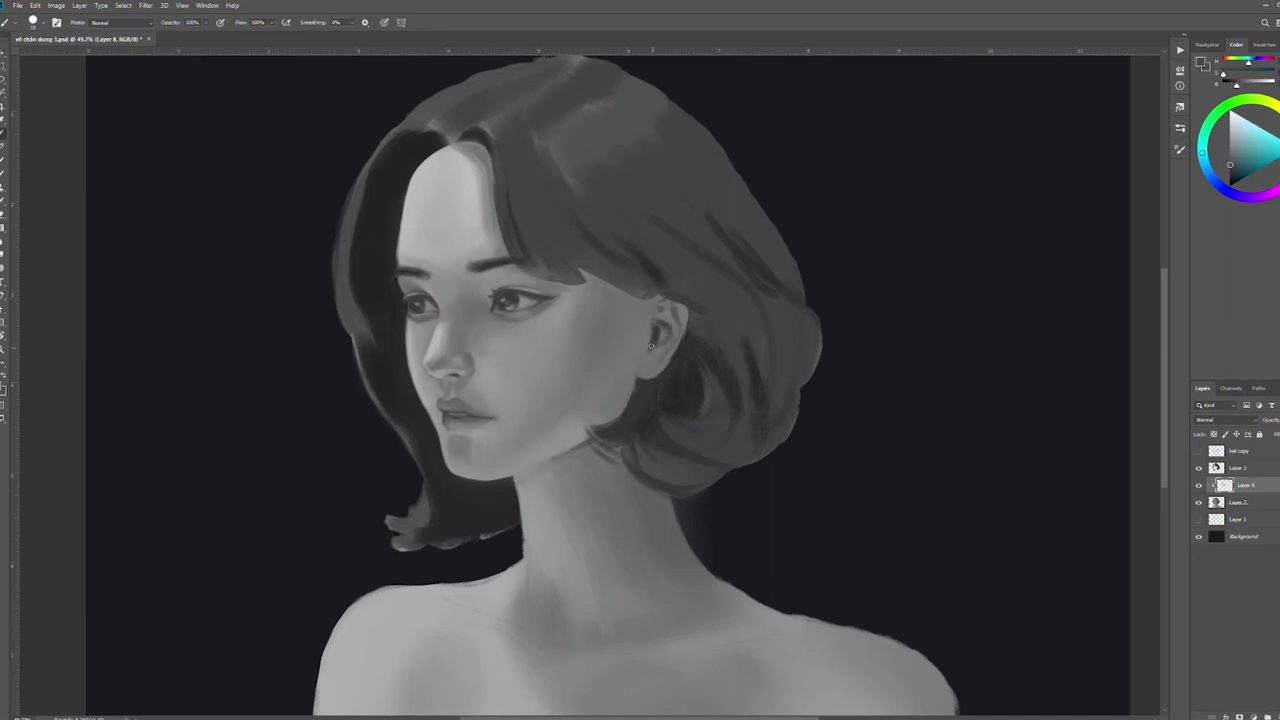
scroll(665, 350, up, 1)
alt+click(668, 299)
scroll(658, 310, up, 2)
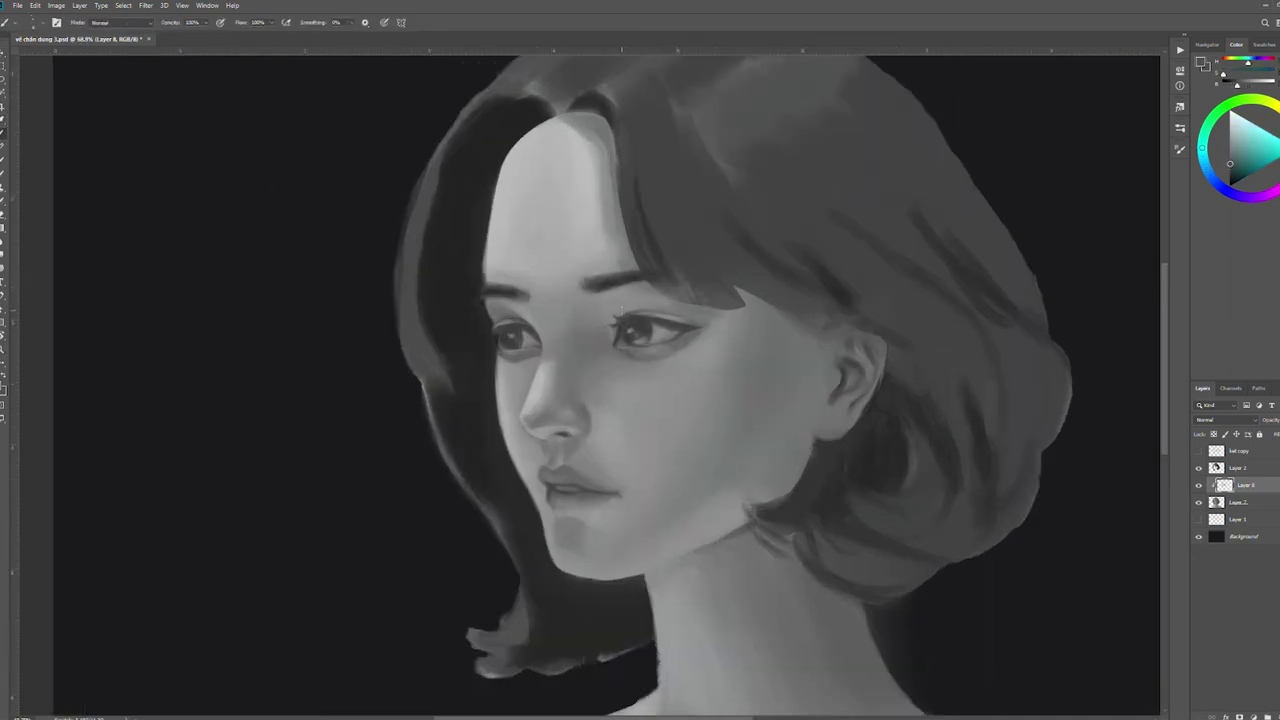
Refine the near eye's iris, lash line and lower lid with sampled greys
alt+click(640, 319)
alt+click(627, 318)
scroll(636, 318, up, 2)
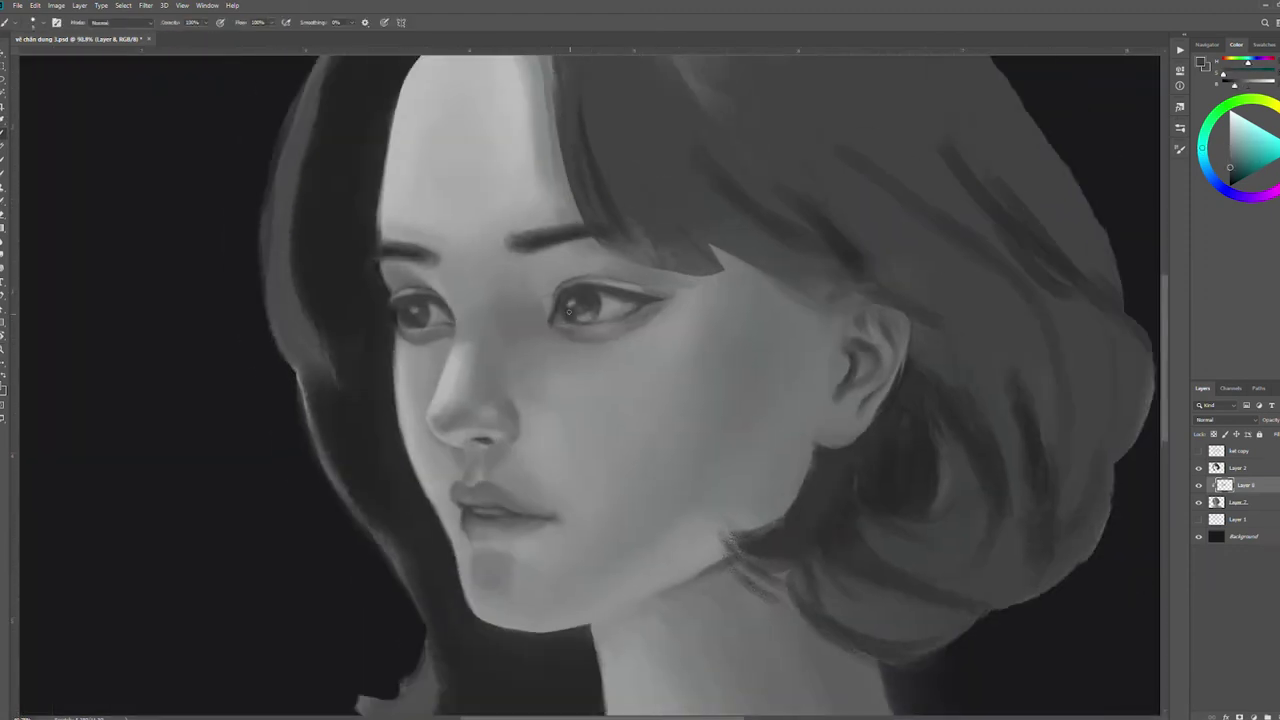
alt+click(553, 328)
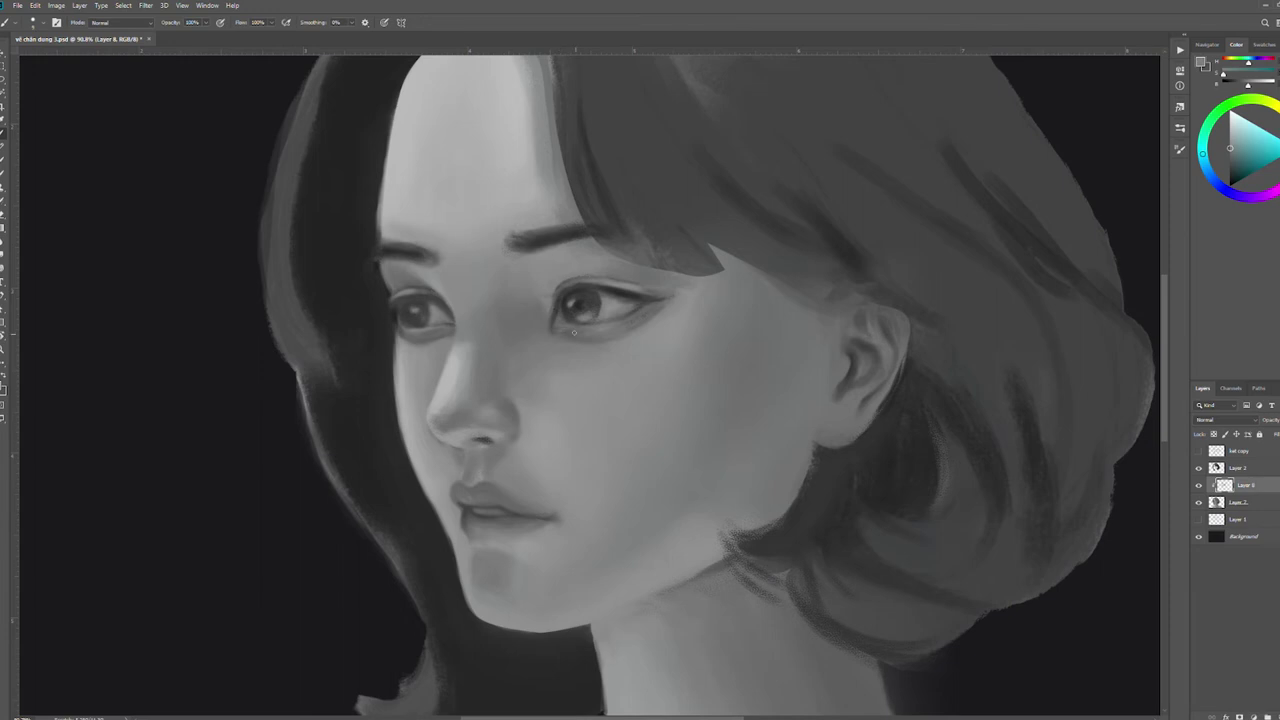
alt+click(595, 325)
alt+click(571, 300)
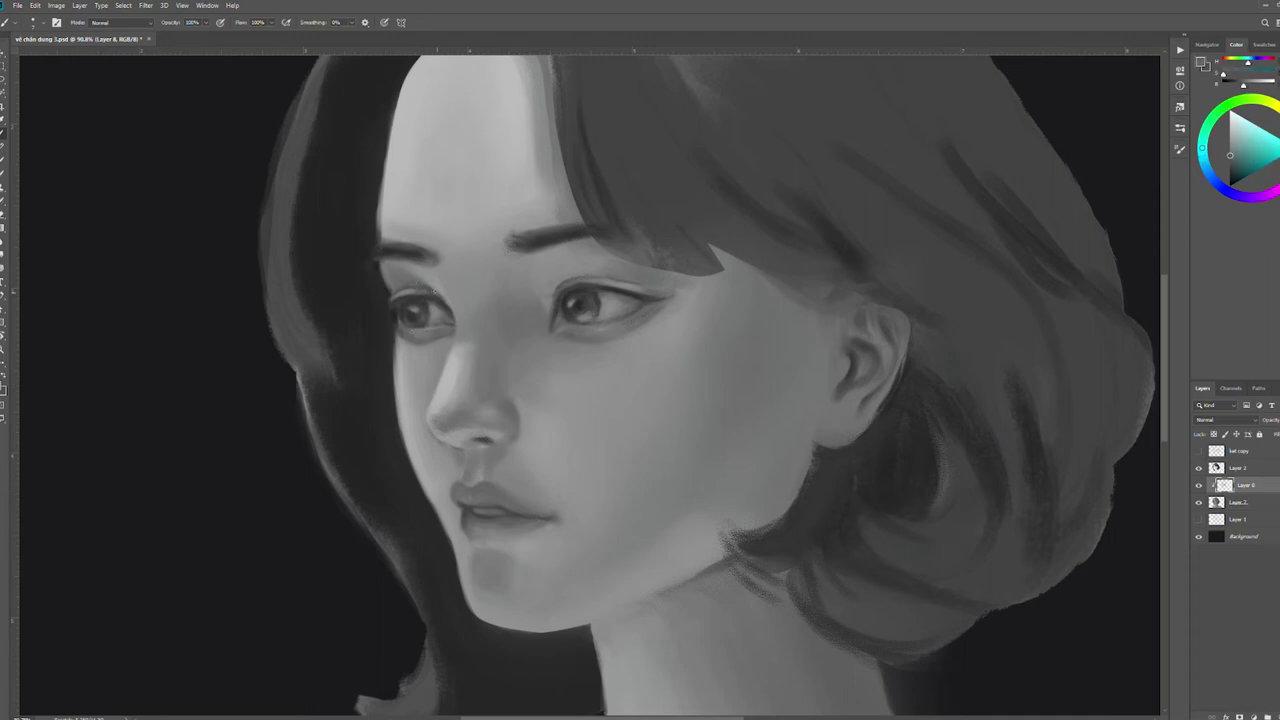
scroll(438, 324, up, 2)
Mirror the canvas back, touch up the near eye with sampled greys and add a small beauty mark below it
key(ctrl+0)
key(ctrl+shift+h)
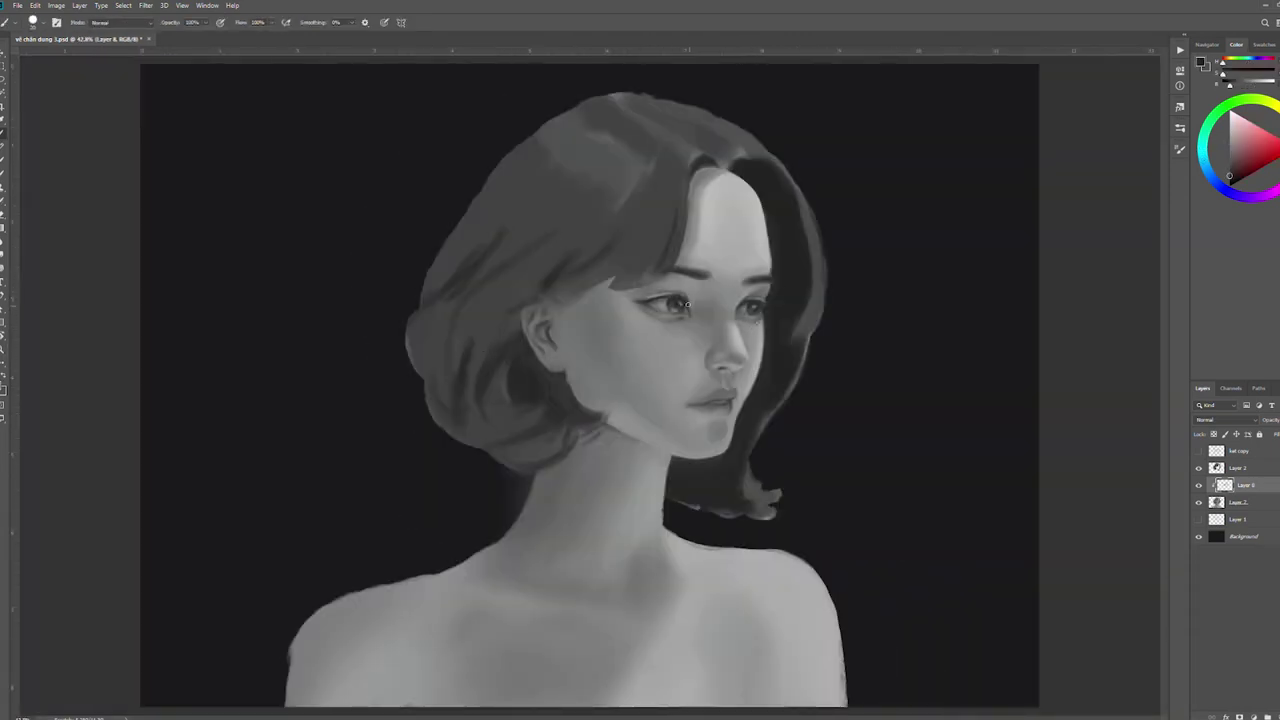
alt+click(697, 296)
alt+click(655, 292)
scroll(660, 290, up, 2)
alt+click(744, 401)
alt+click(744, 401)
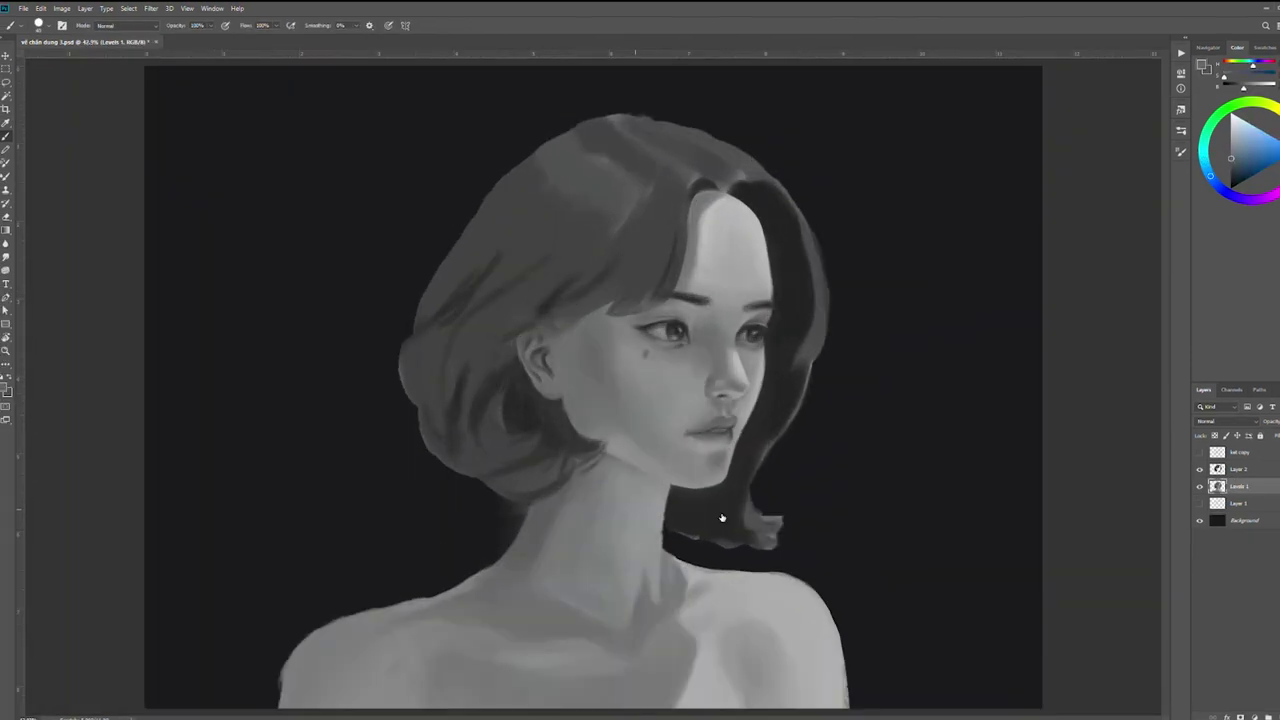
Shade the collarbones and upper chest with greys sampled from the surrounding skin
scroll(562, 542, down, 2)
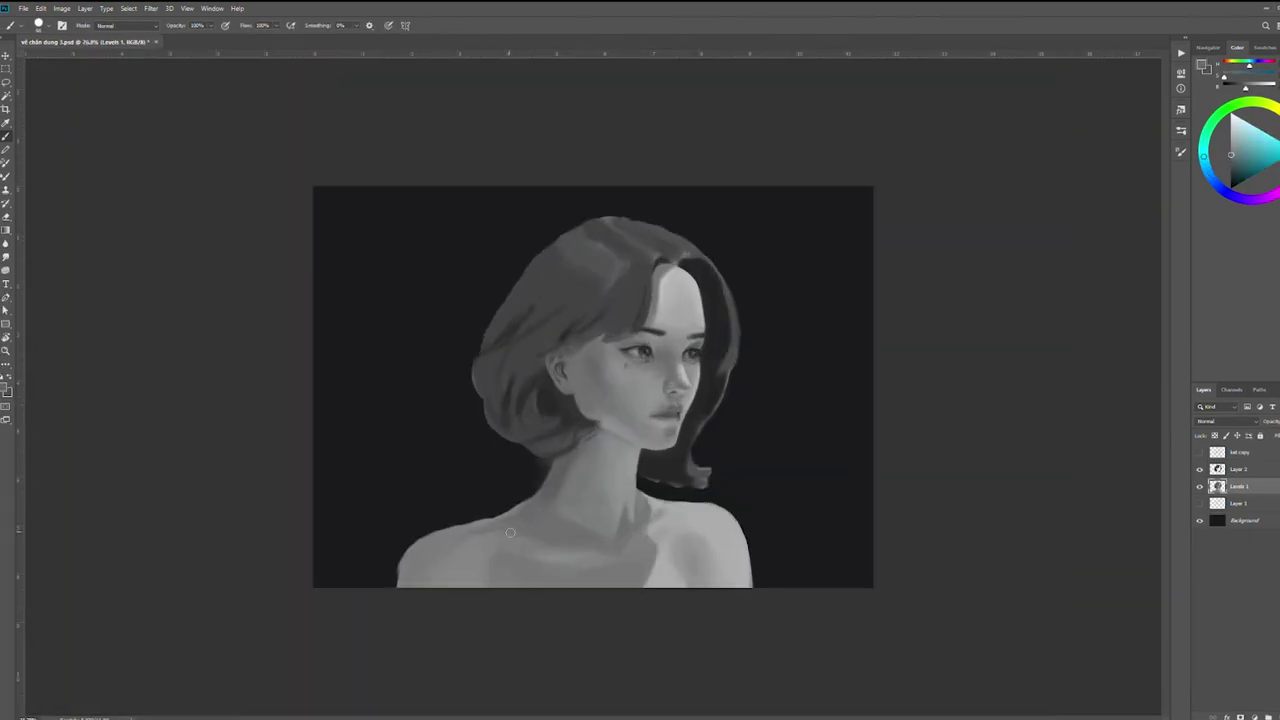
alt+click(540, 553)
alt+click(507, 545)
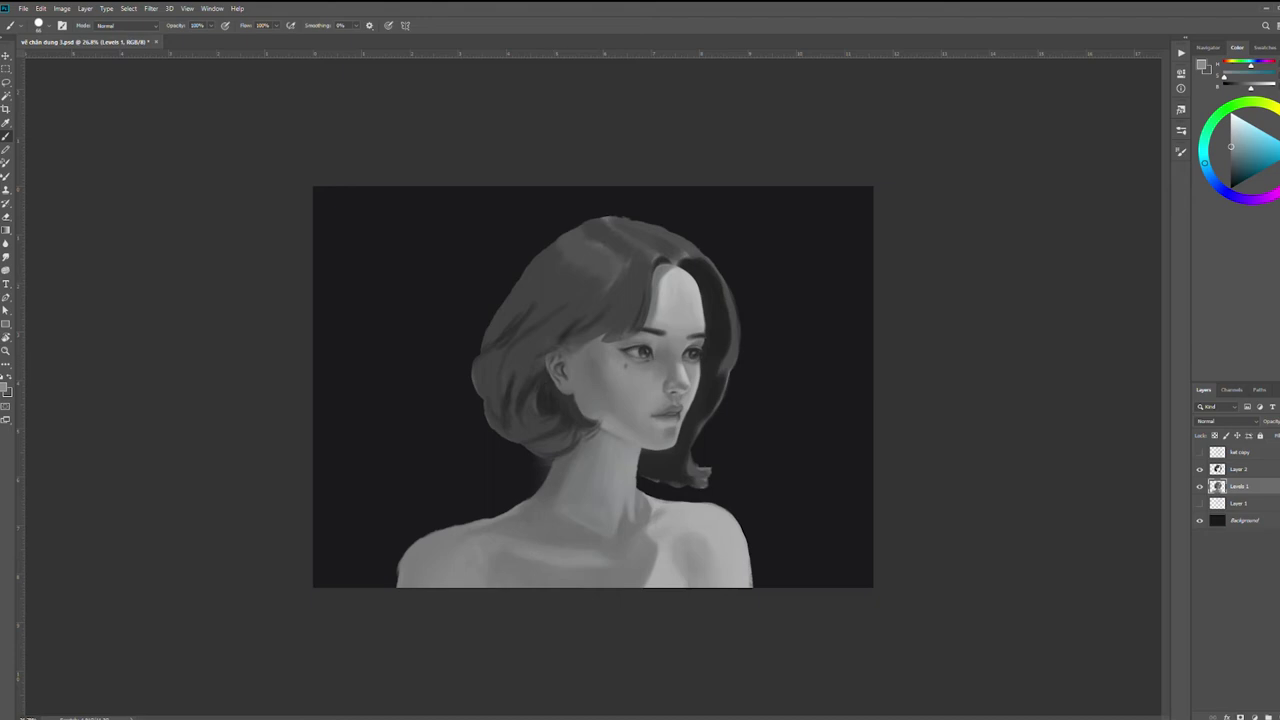
alt+click(548, 537)
alt+click(548, 537)
alt+click(548, 537)
alt+click(548, 537)
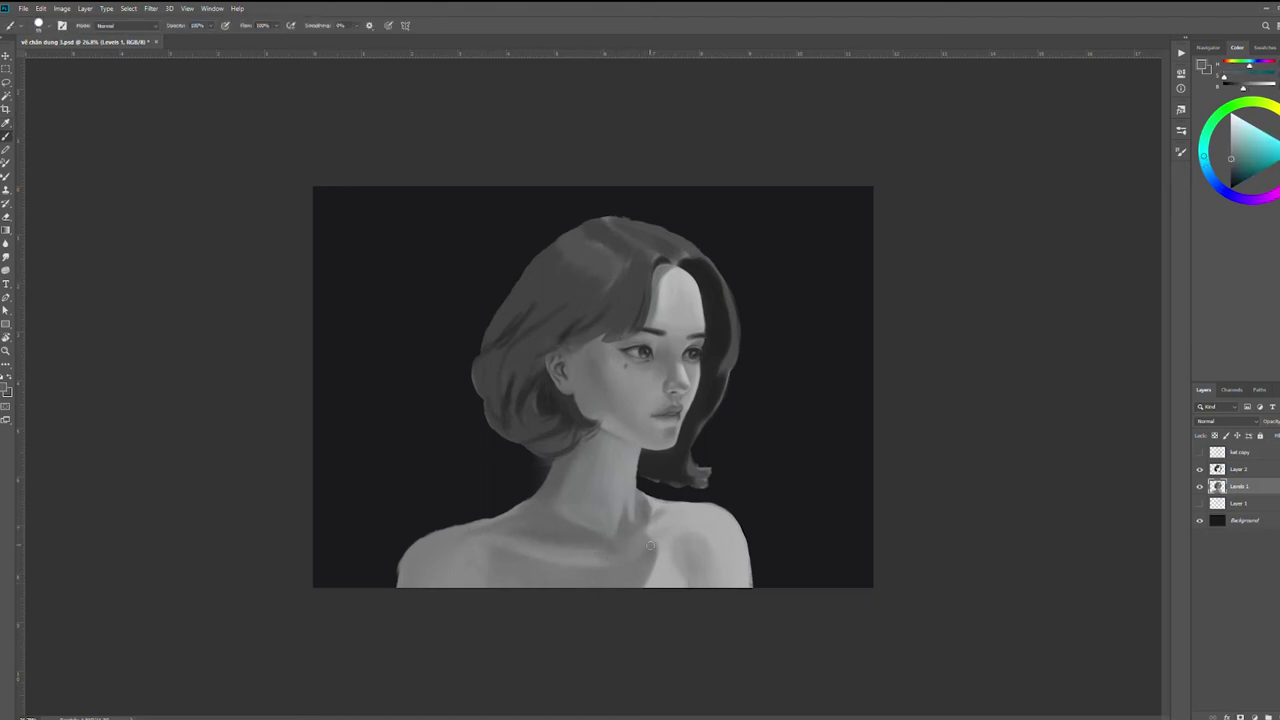
alt+click(505, 557)
Clean up the outline of the neck and far shoulder with the Eraser in a rotated view
key(e)
scroll(507, 507, up, 5)
key(r)
mouse_move(589, 577)
mouse_down()
mouse_move(623, 434)
mouse_move(680, 353)
mouse_move(471, 409)
mouse_up()
key(Escape)
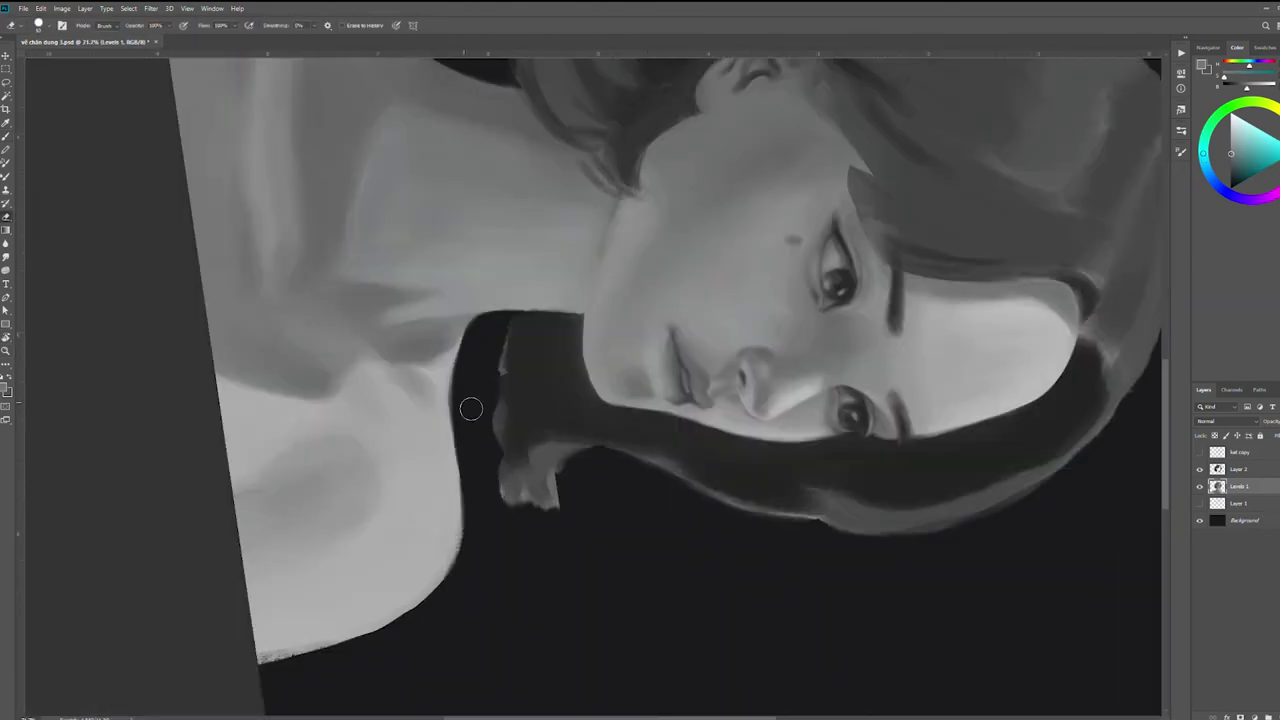
key(Escape)
drag(745, 501, 745, 595)
key(ctrl+0)
Soften the neck shadow and blend it into the collarbone area with sampled greys using the Brush
key(b)
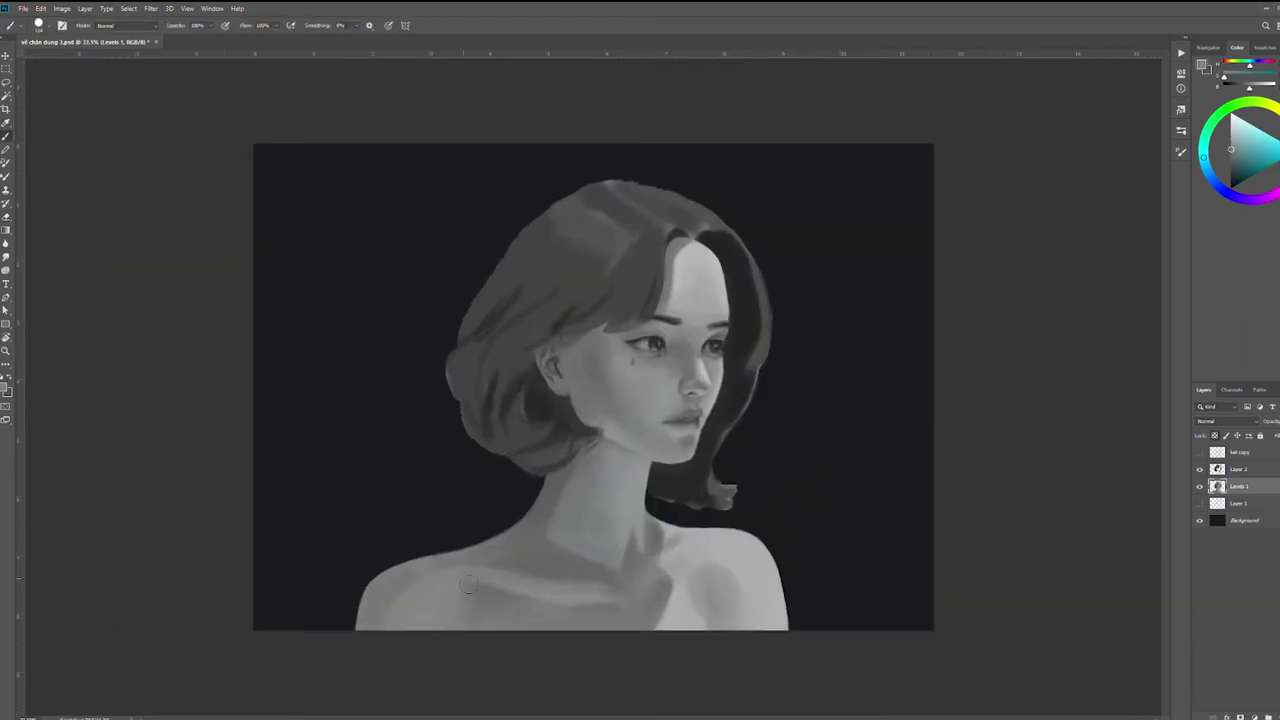
alt+click(548, 489)
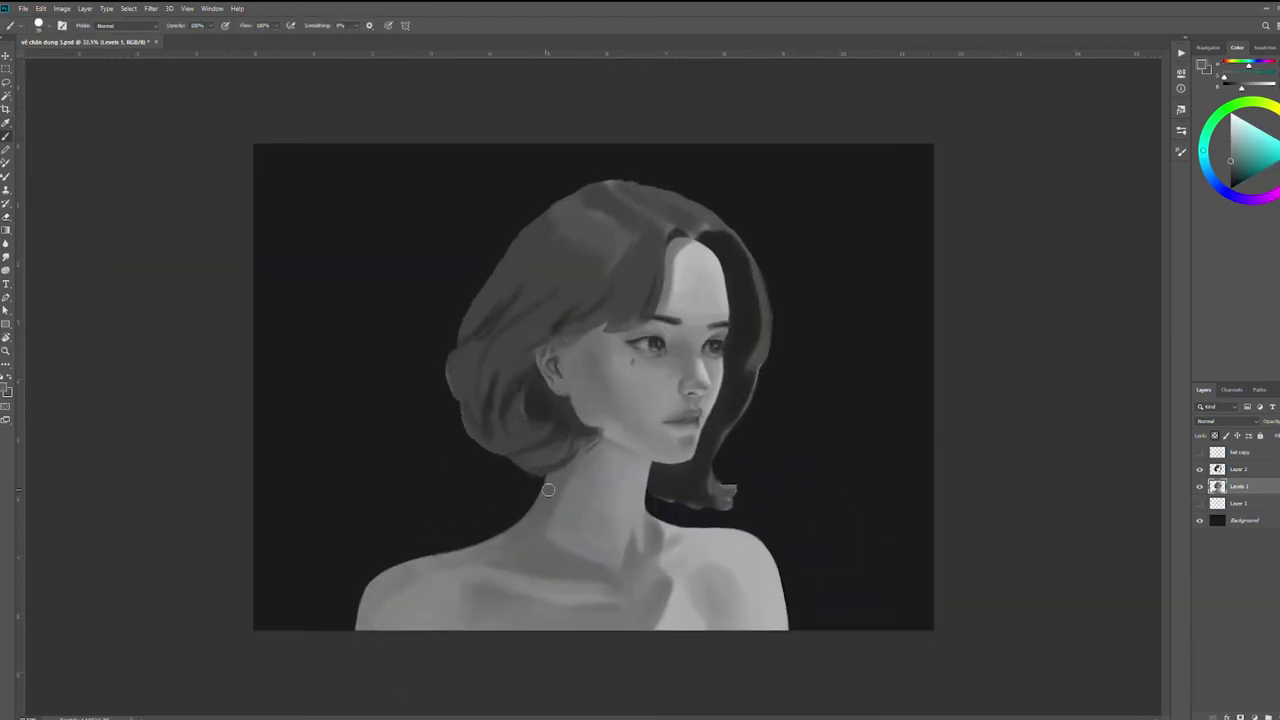
alt+click(565, 535)
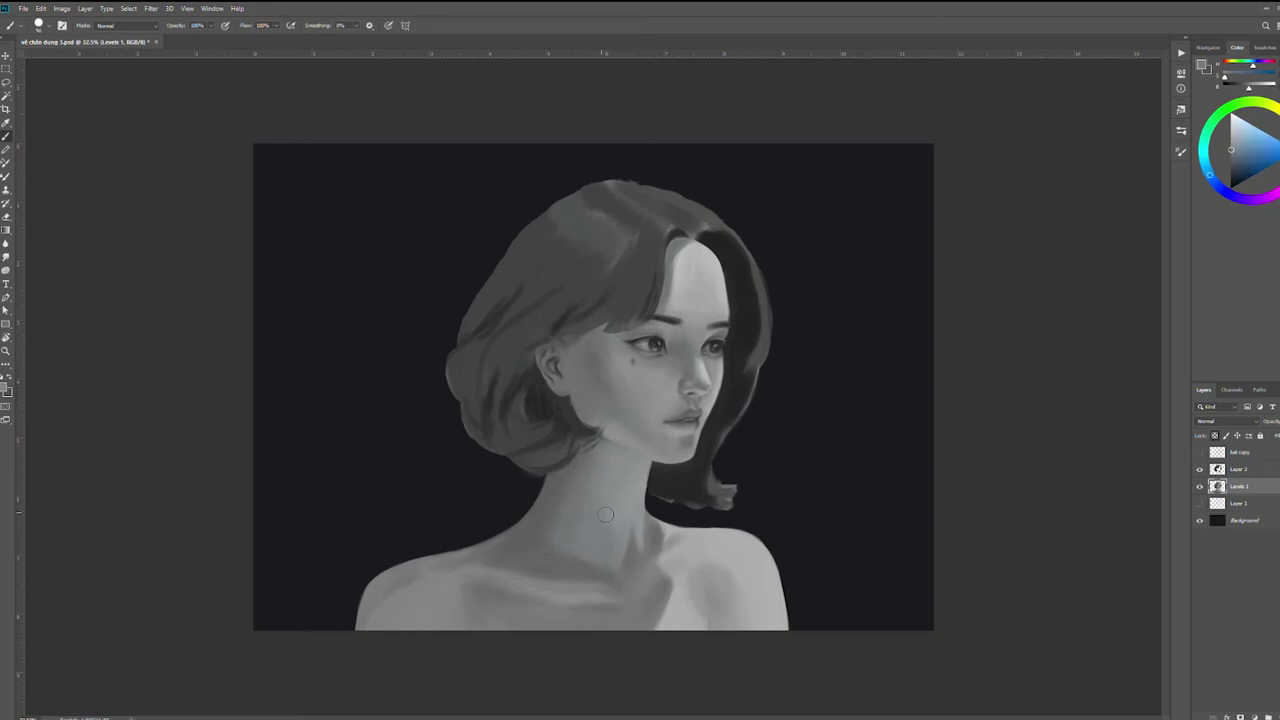
alt+click(618, 574)
alt+click(636, 598)
alt+click(601, 608)
alt+click(601, 608)
Blend the shadow on the far side of the chest and shoulder with sampled light greys
alt+click(665, 612)
alt+click(682, 610)
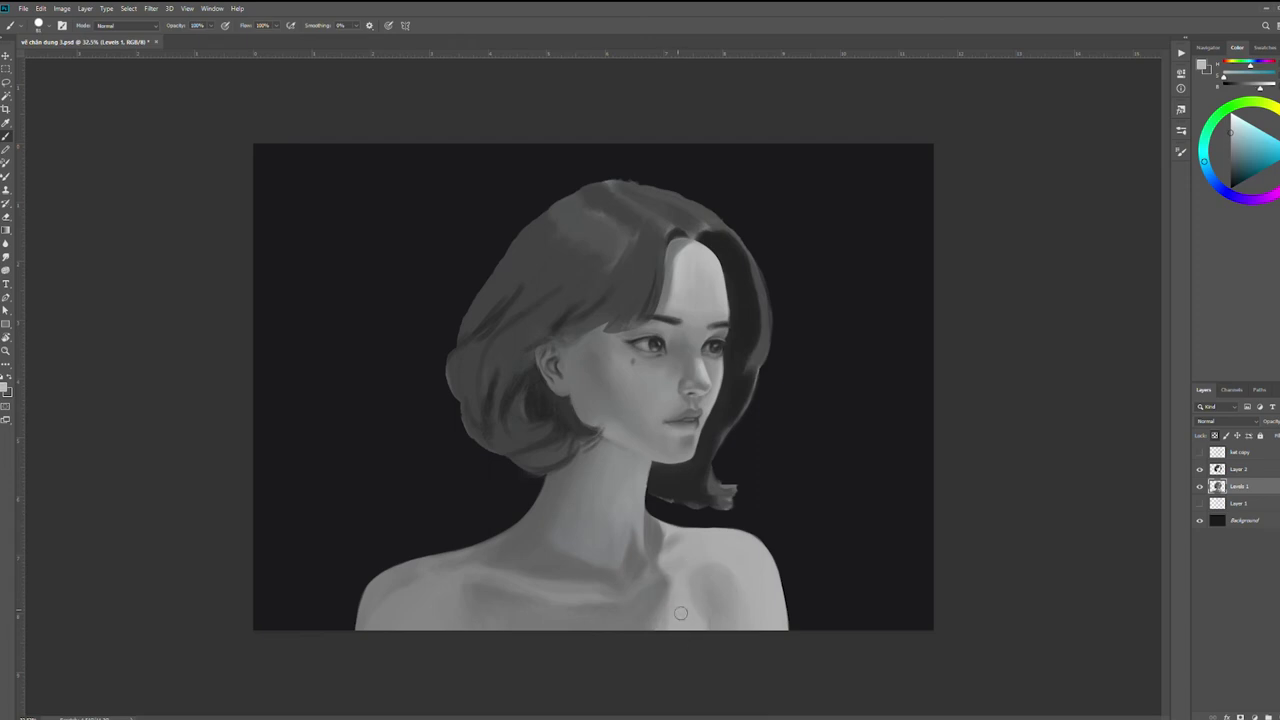
alt+click(682, 590)
alt+click(703, 572)
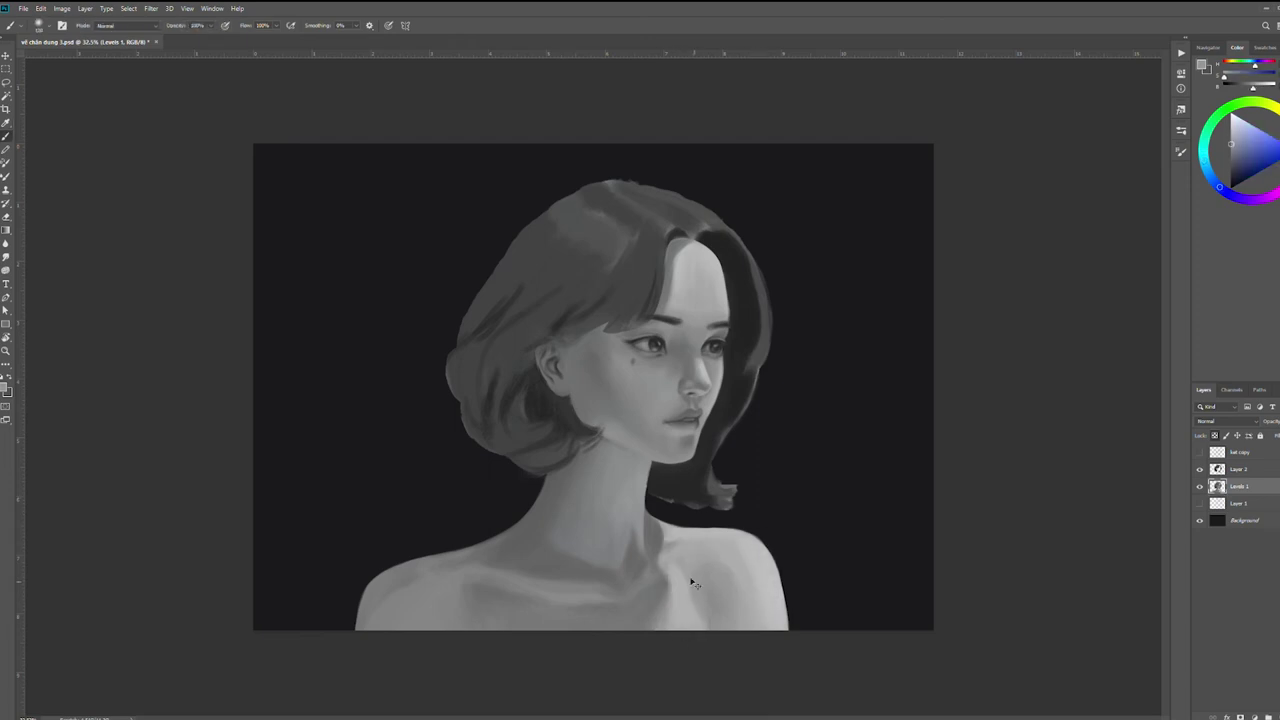
alt+click(697, 591)
scroll(766, 623, down, 1)
scroll(766, 623, up, 2)
Smooth the transitions at the base of the neck, the collarbones and the near shoulder with sampled greys
alt+click(651, 540)
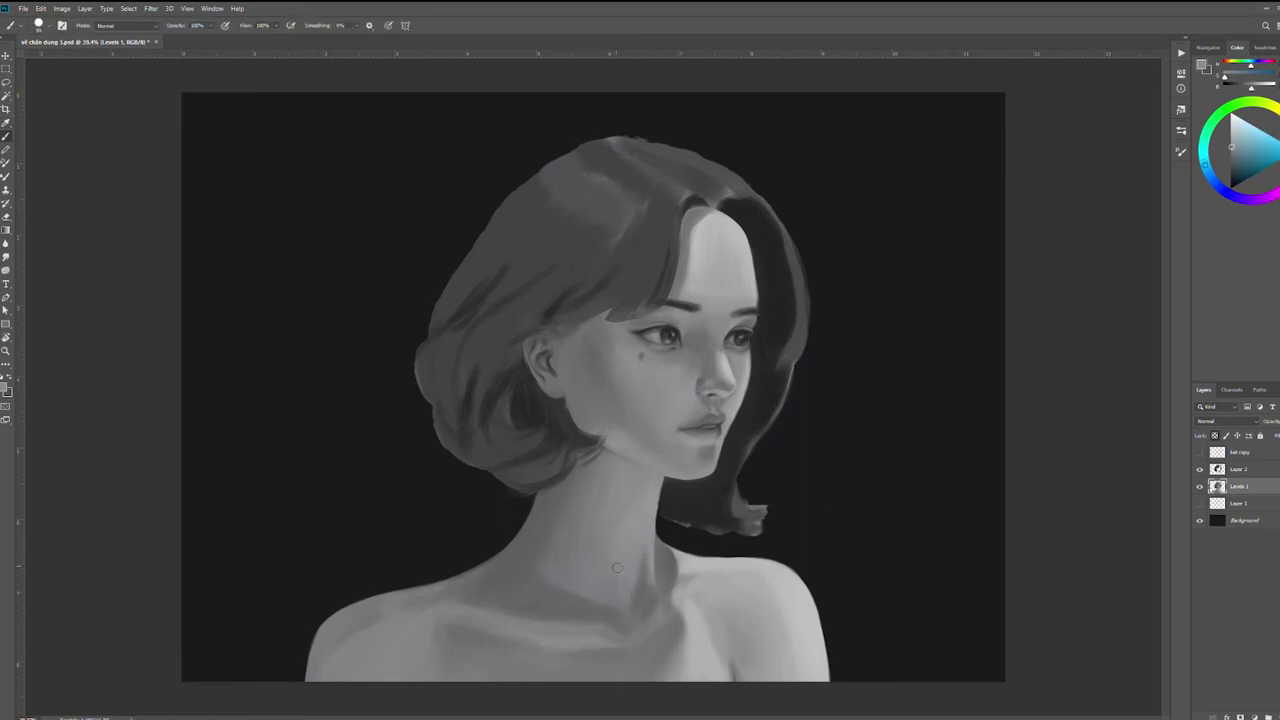
scroll(530, 619, down, 2)
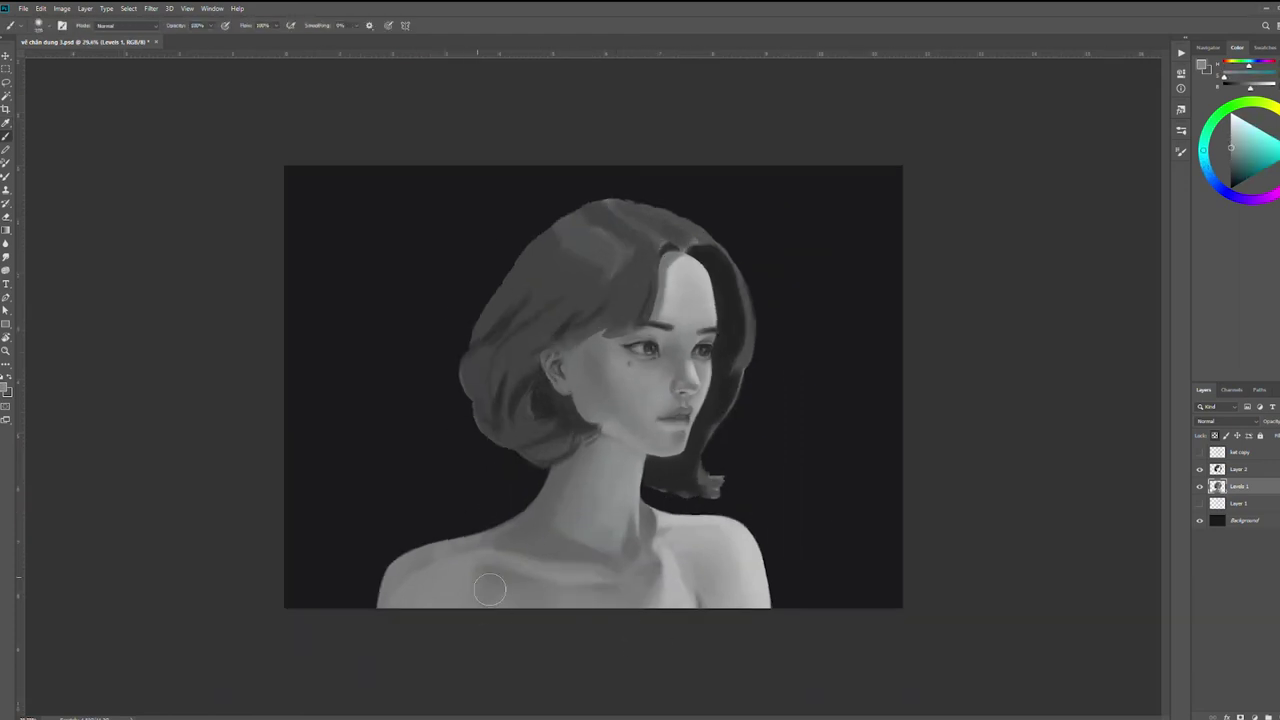
alt+click(575, 535)
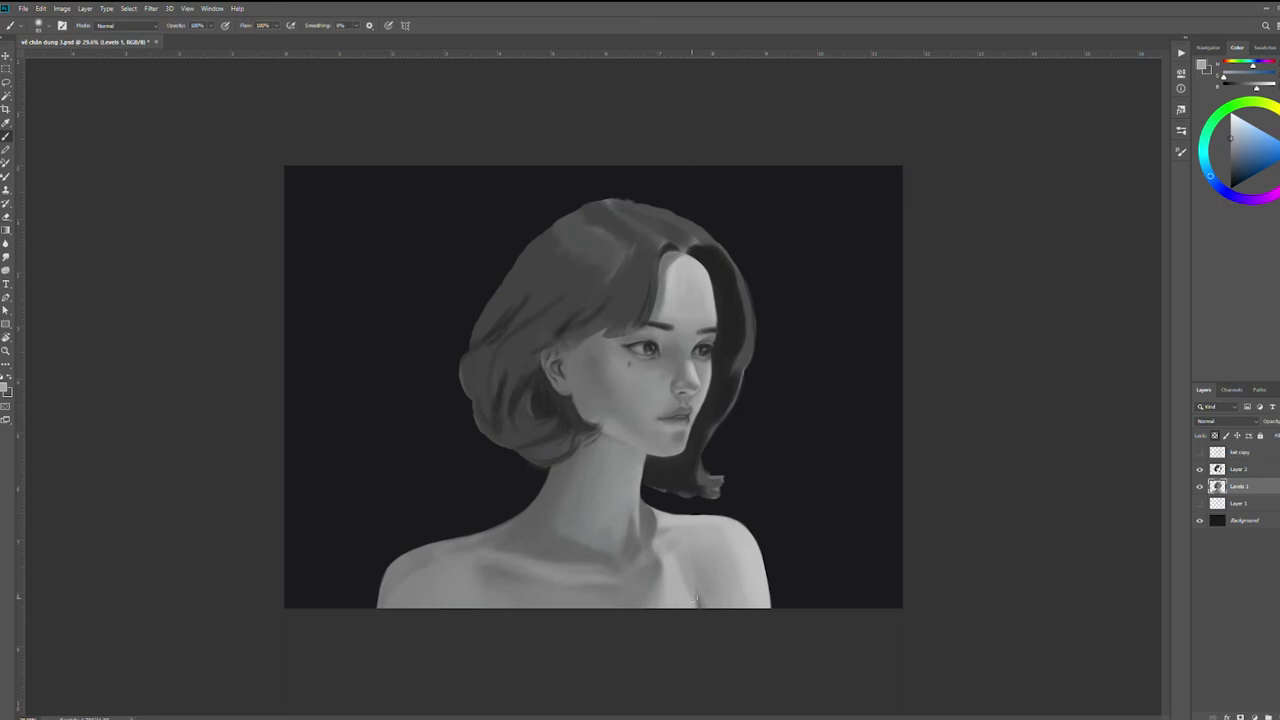
scroll(636, 572, up, 2)
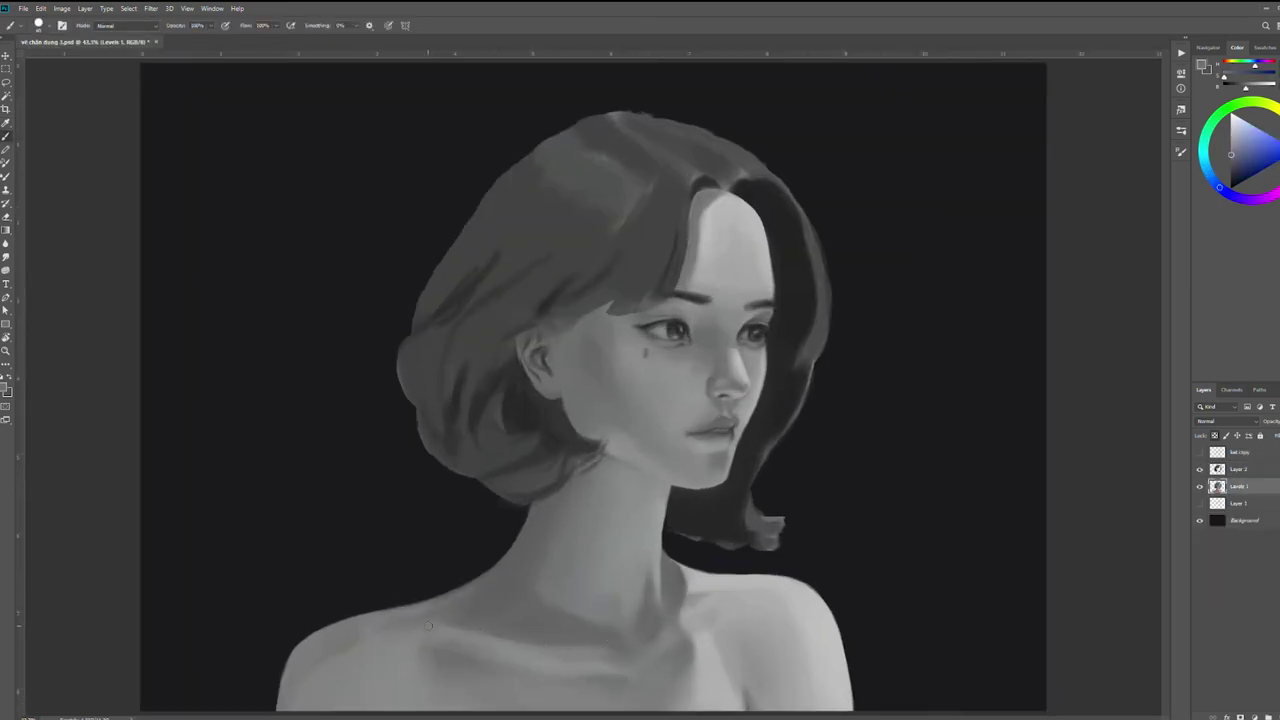
key(z)
scroll(648, 280, down, 1)
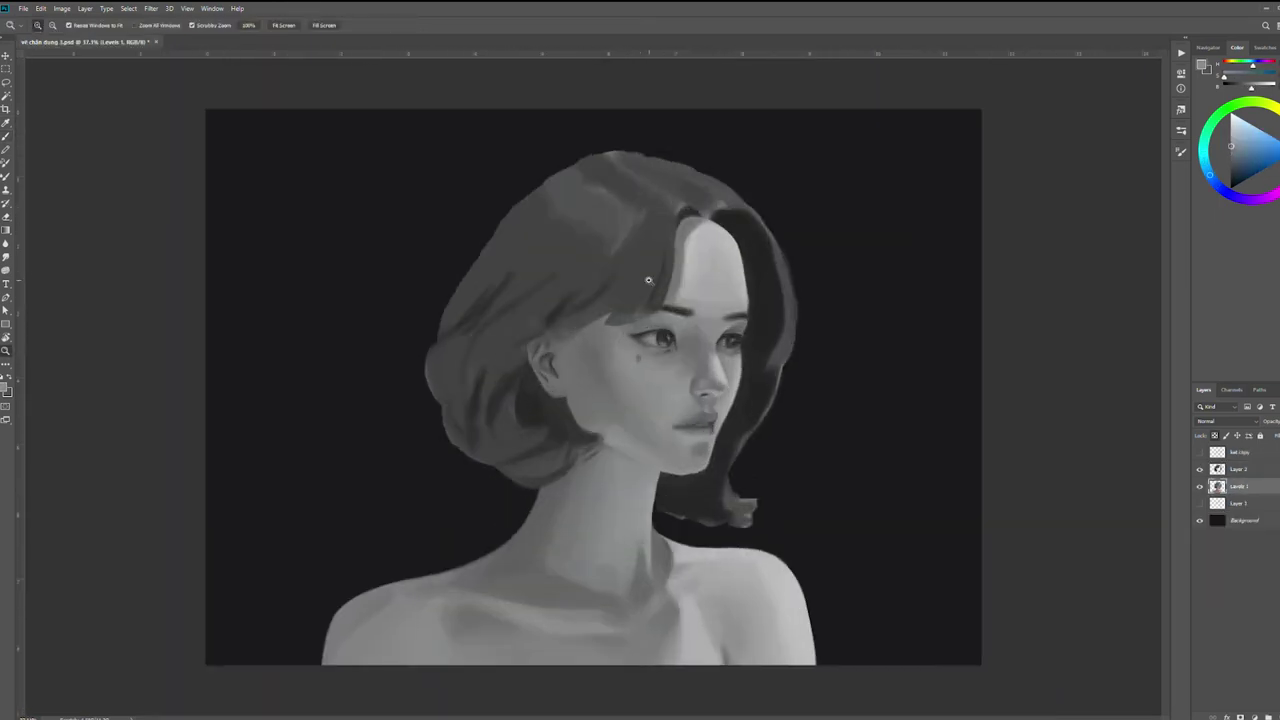
On the hair layer, paint the far-side strands and the lower flick of the hair with sampled dark greys
scroll(648, 280, down, 1)
key(alt+bracketright)
key(b)
drag(762, 258, 768, 365)
alt+click(718, 240)
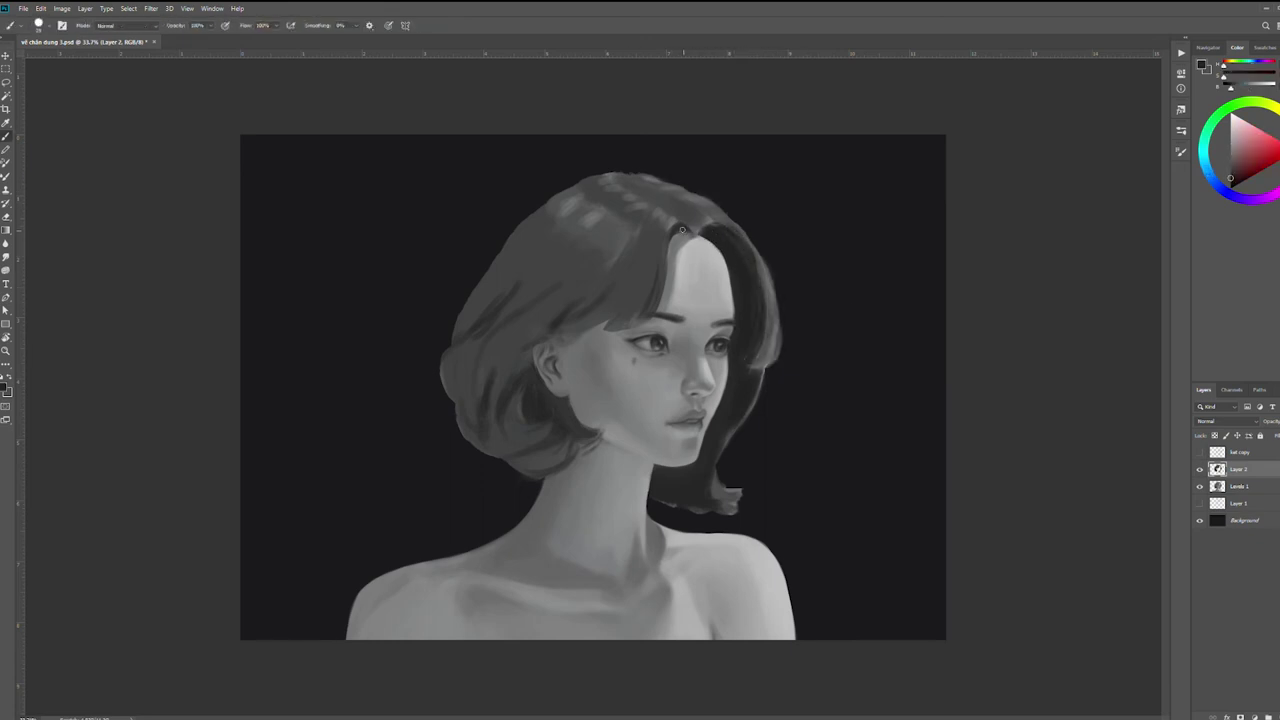
alt+click(690, 238)
drag(760, 380, 705, 500)
drag(712, 440, 665, 505)
Reshape the curled ends and back outline of the near-side hair, alternating the Eraser and Brush with sampled greys
key(e)
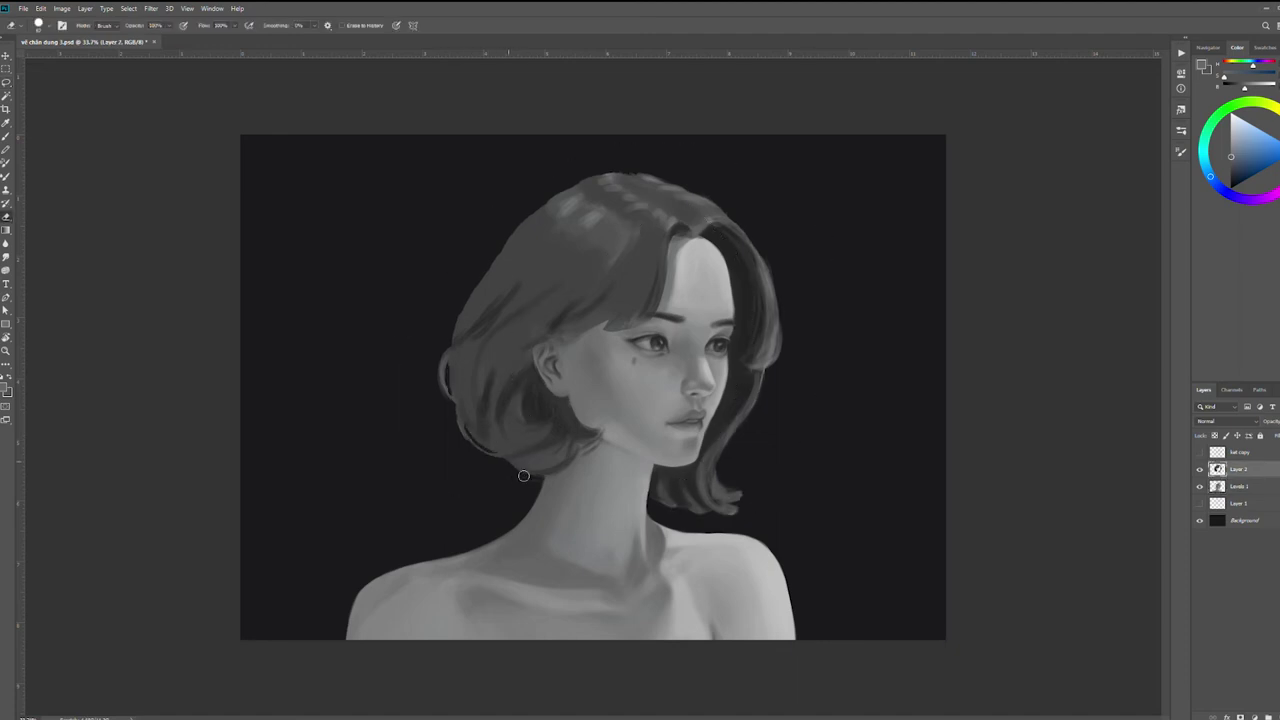
key(b)
alt+click(458, 413)
key(e)
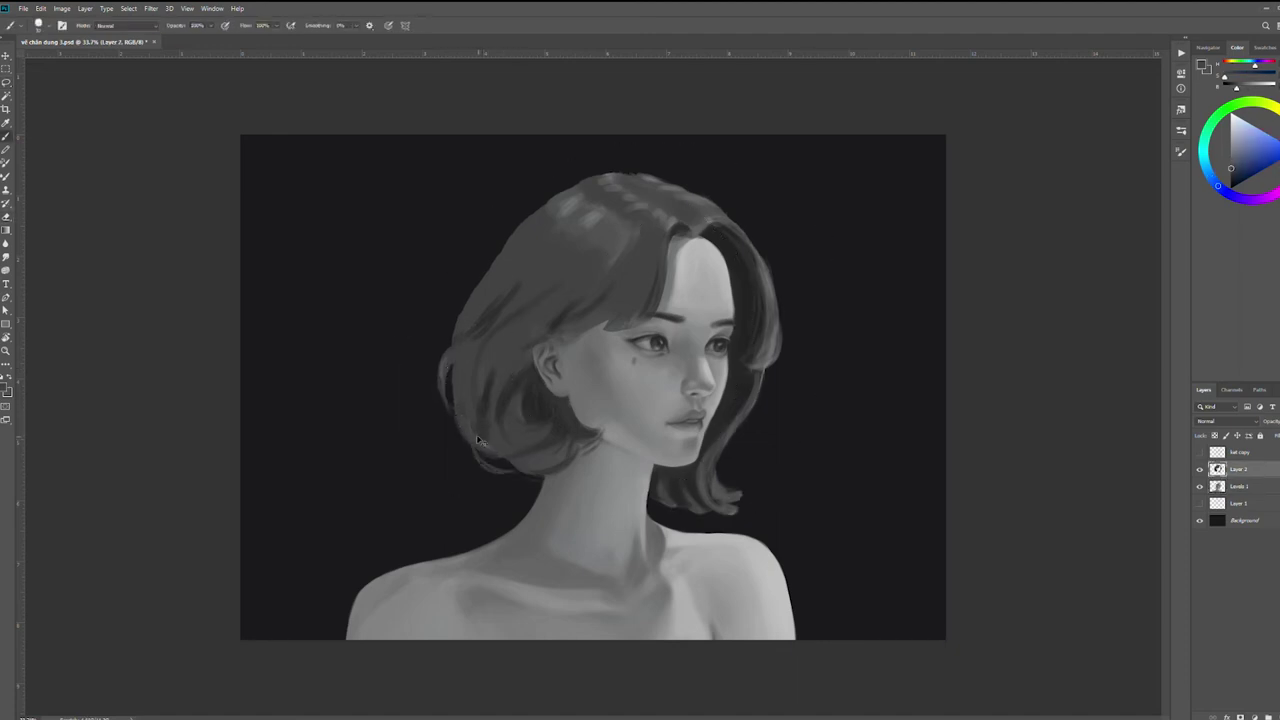
key(b)
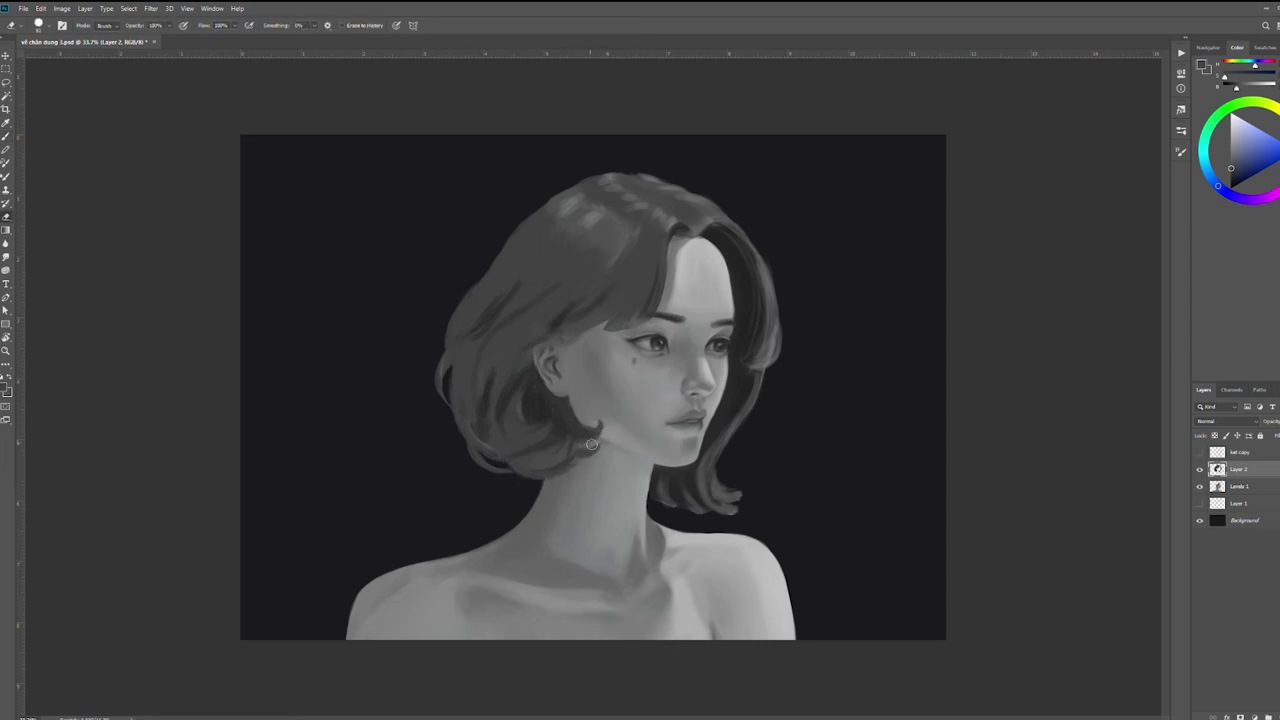
alt+click(553, 457)
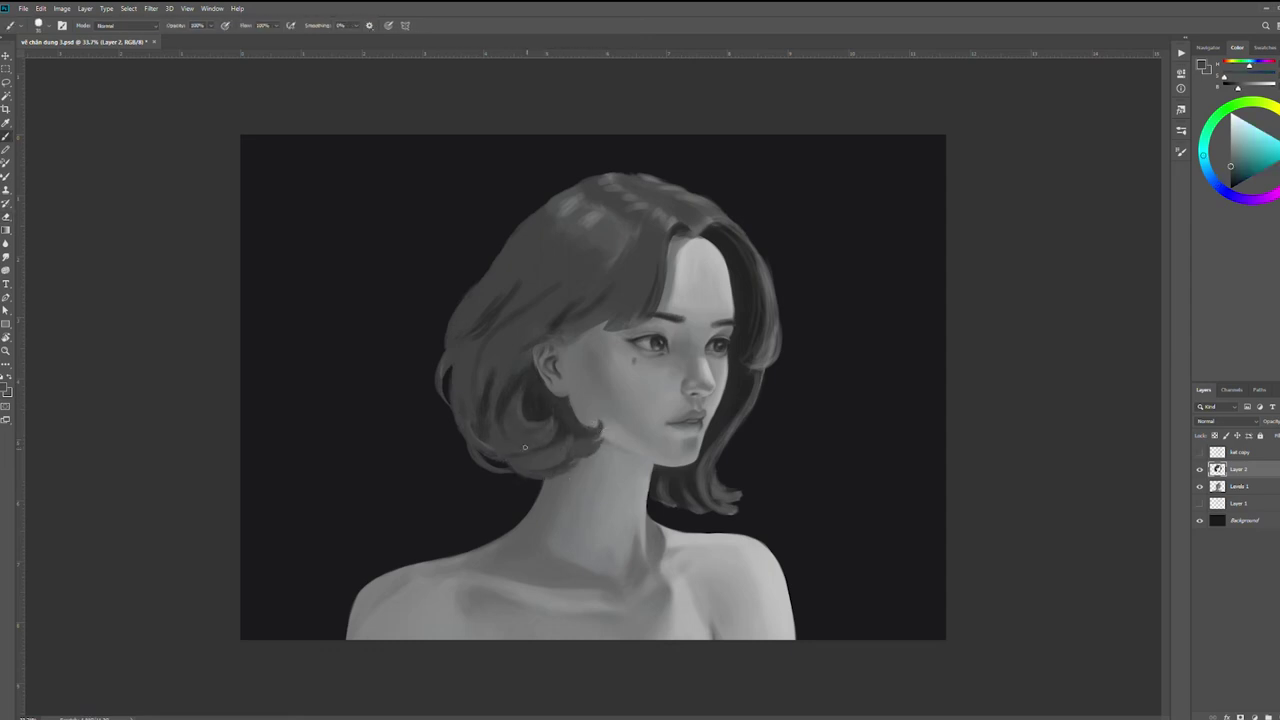
alt+click(530, 450)
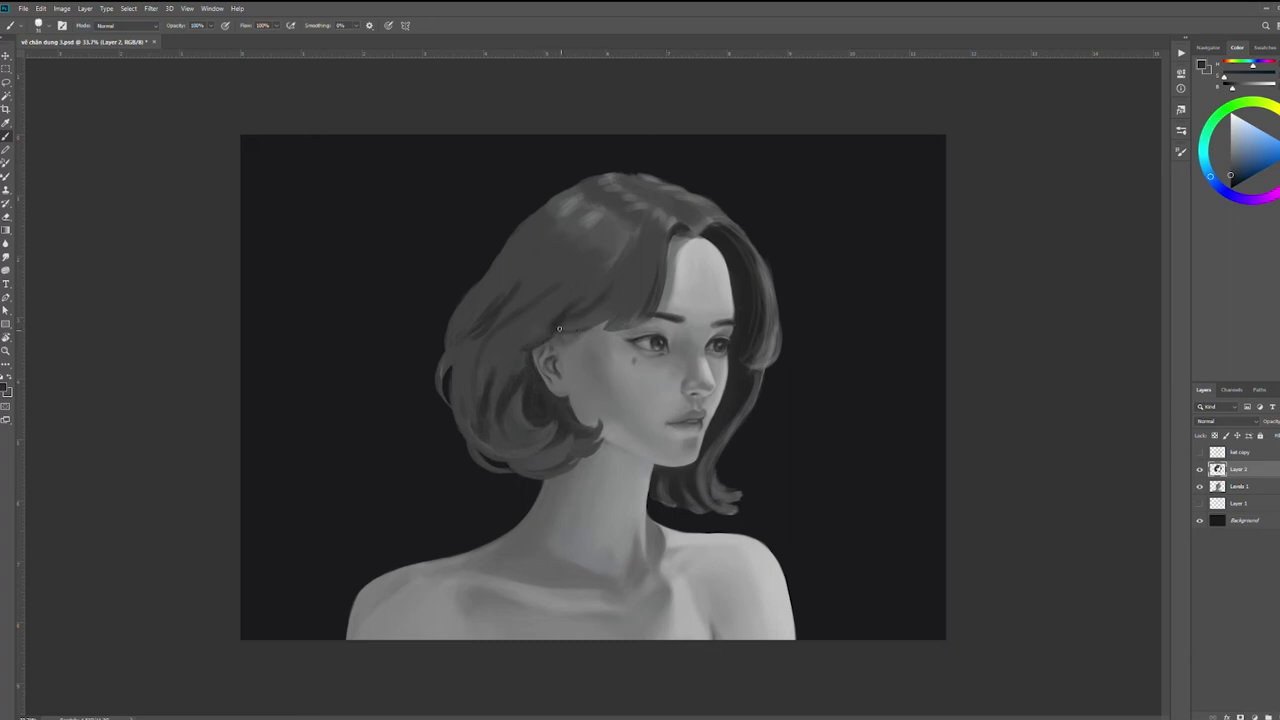
Refine the hairline above the ear and add wispy fringe tips at the temple using sampled dark greys
key(e)
key(b)
alt+click(640, 300)
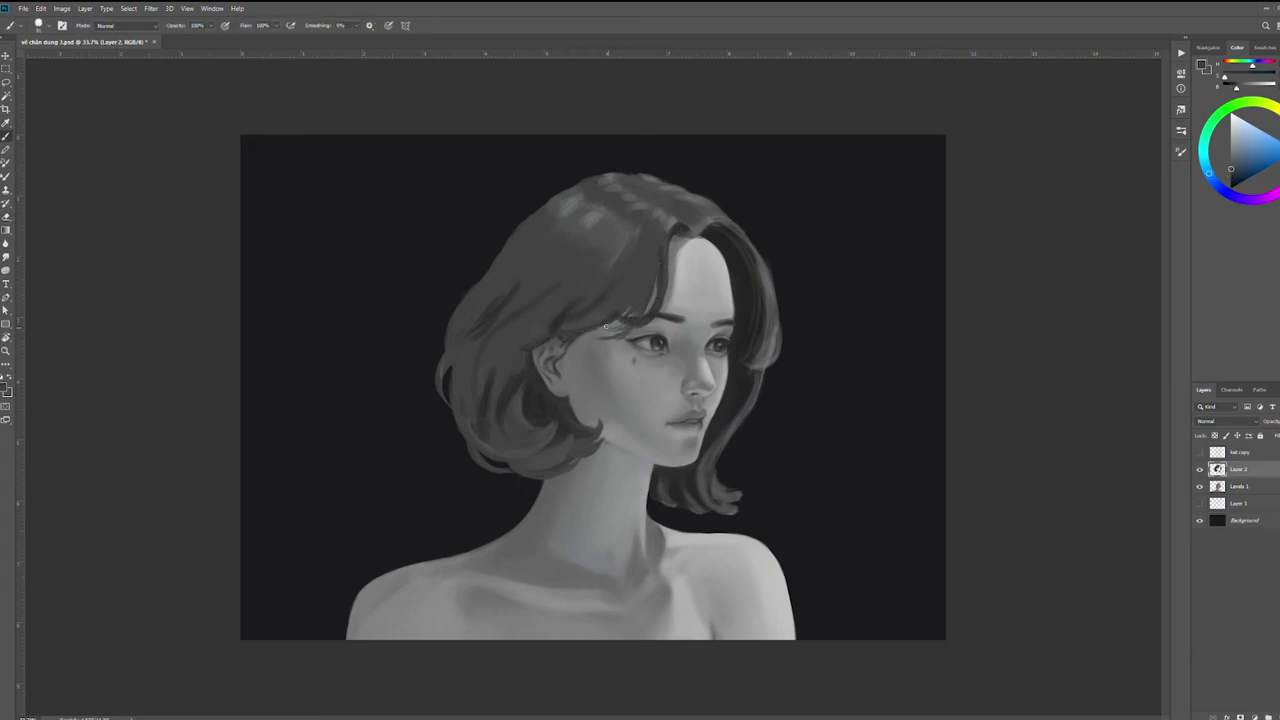
alt+click(652, 279)
alt+click(649, 312)
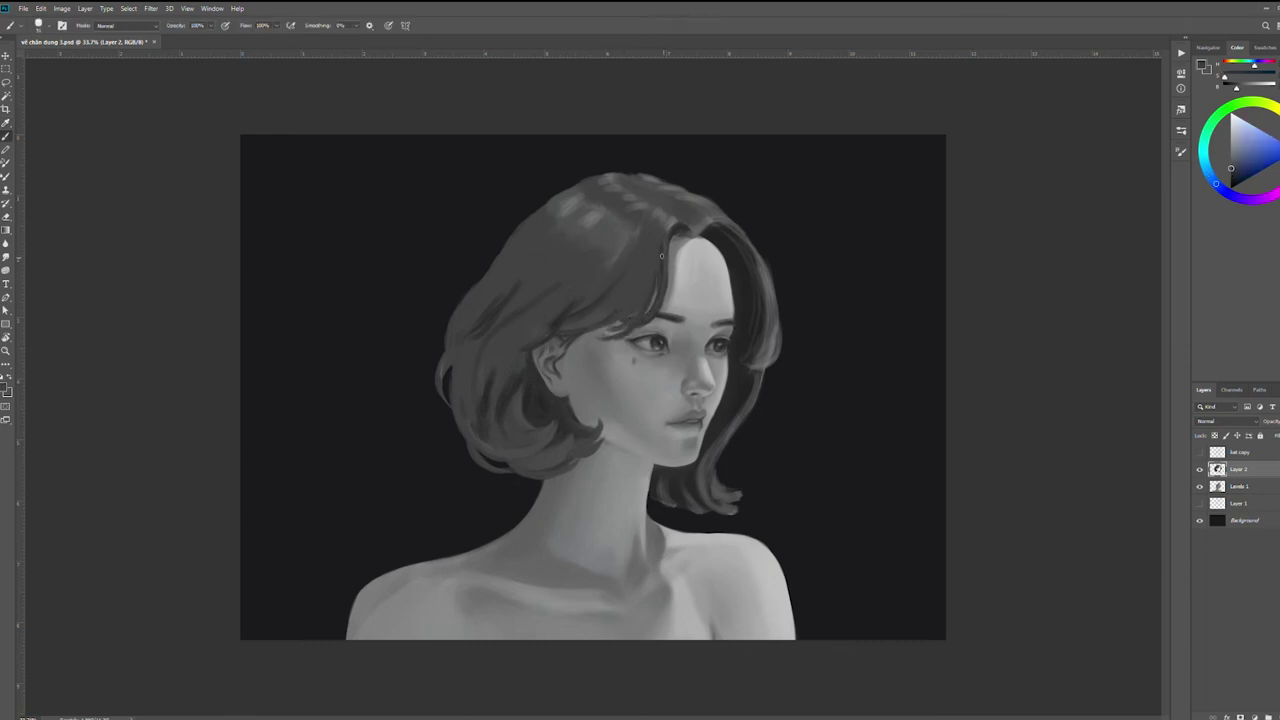
Paint flowing strands over the crown and along the parting with sampled greys, cleaning up the head's upper outline
alt+click(640, 231)
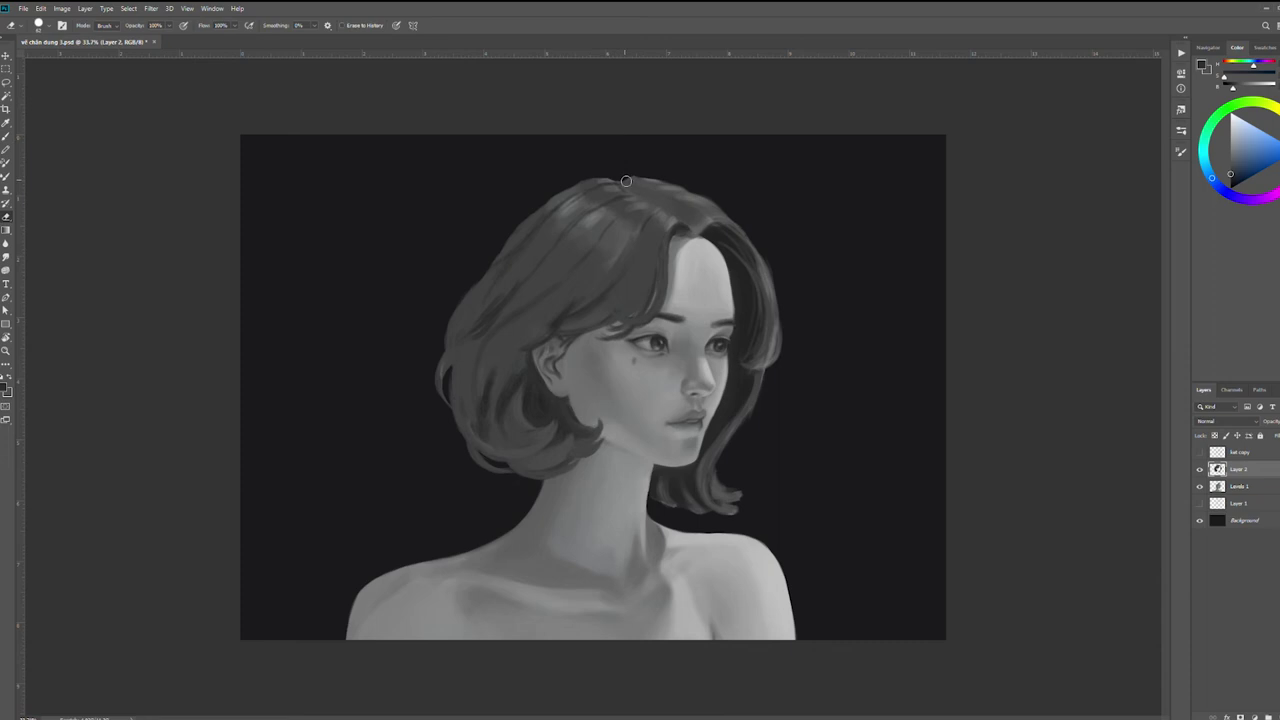
alt+click(650, 200)
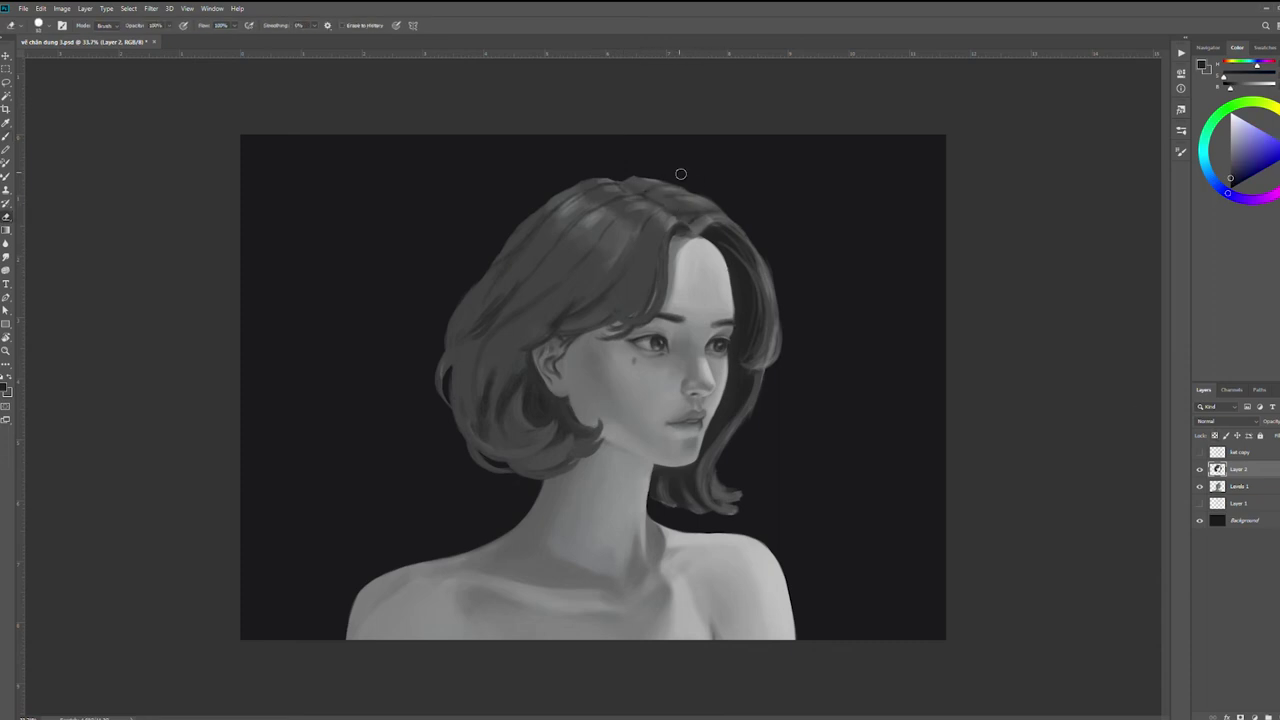
alt+click(692, 180)
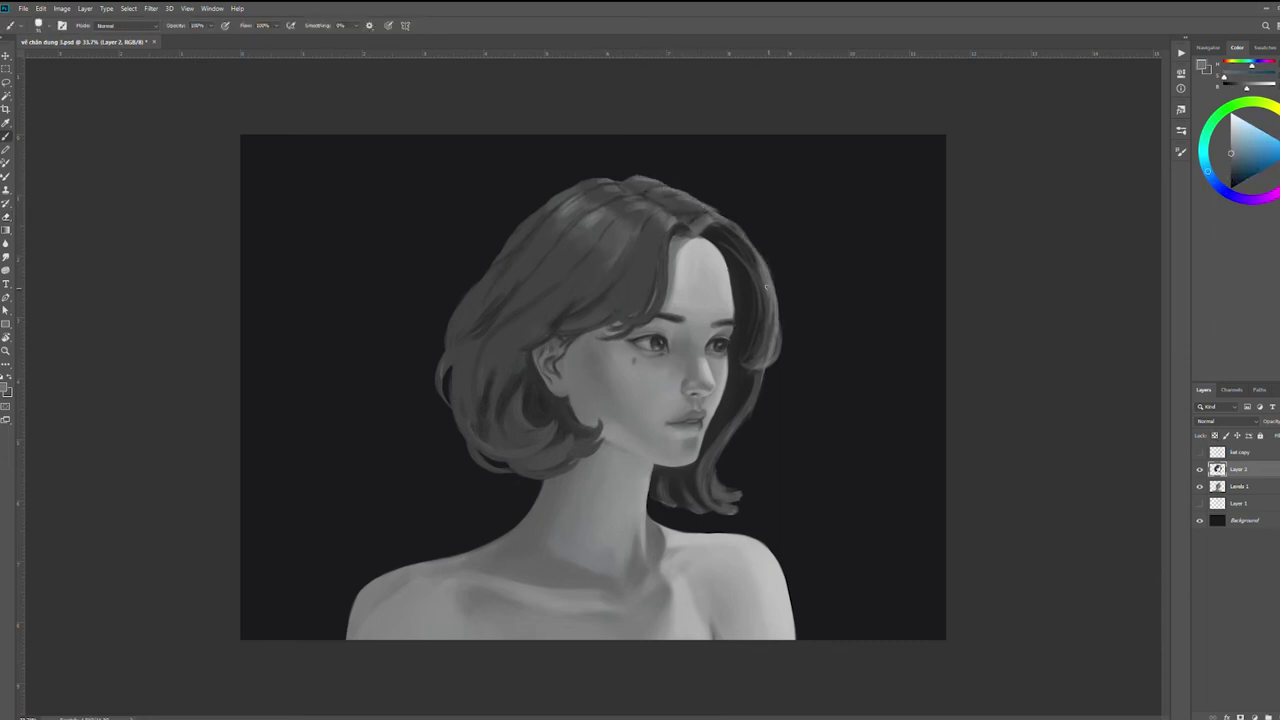
Mirror the portrait view and blend the hair from the crown down to the nape with sampled greys
key(h)
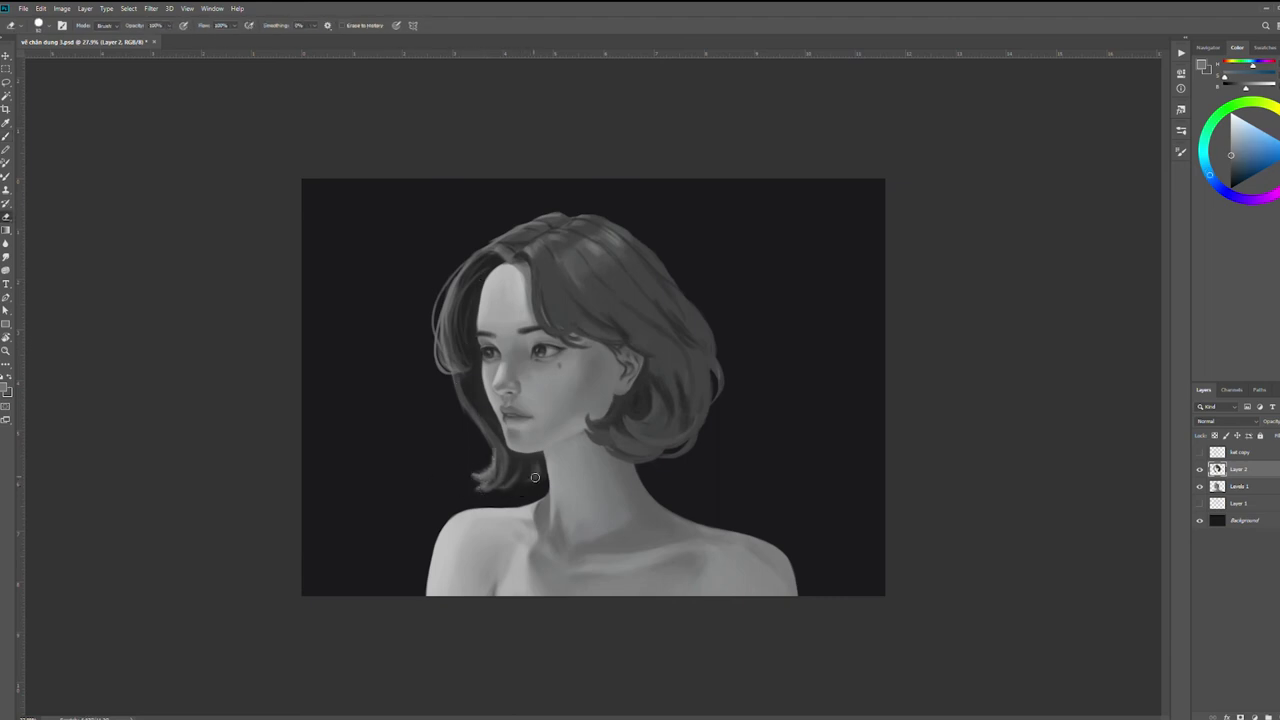
alt+click(628, 390)
key(ctrl+plus)
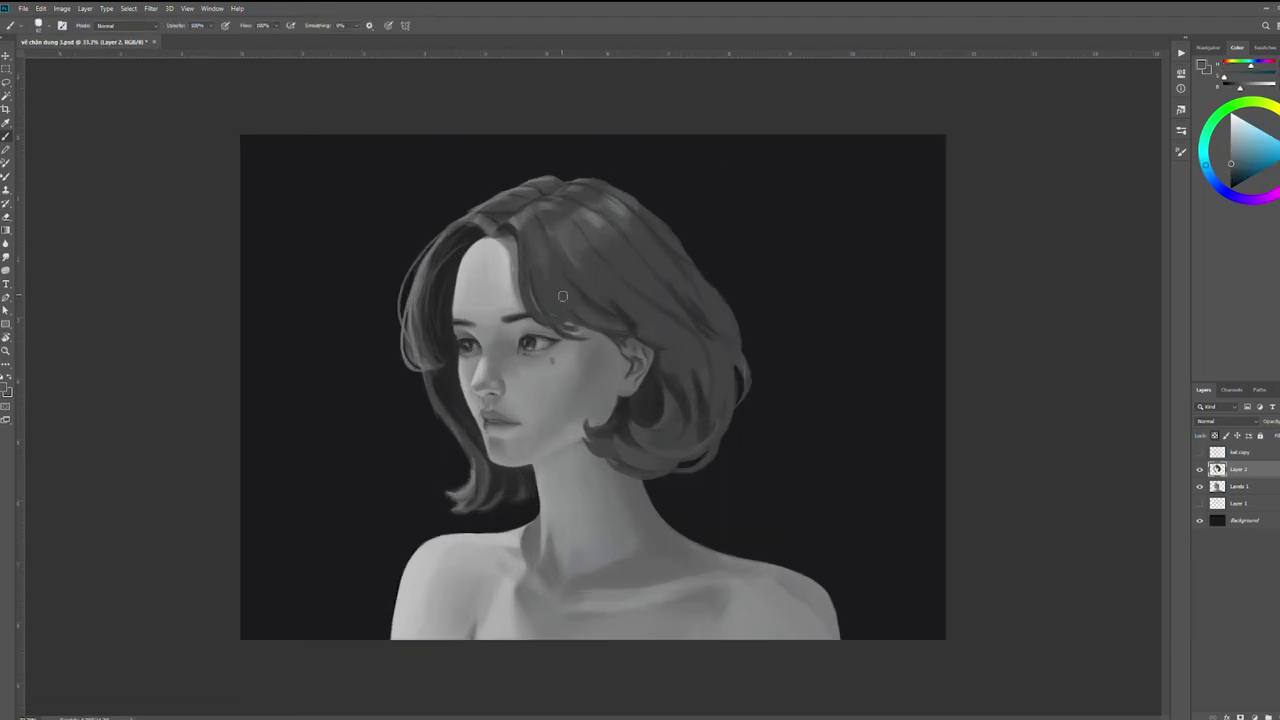
alt+click(617, 259)
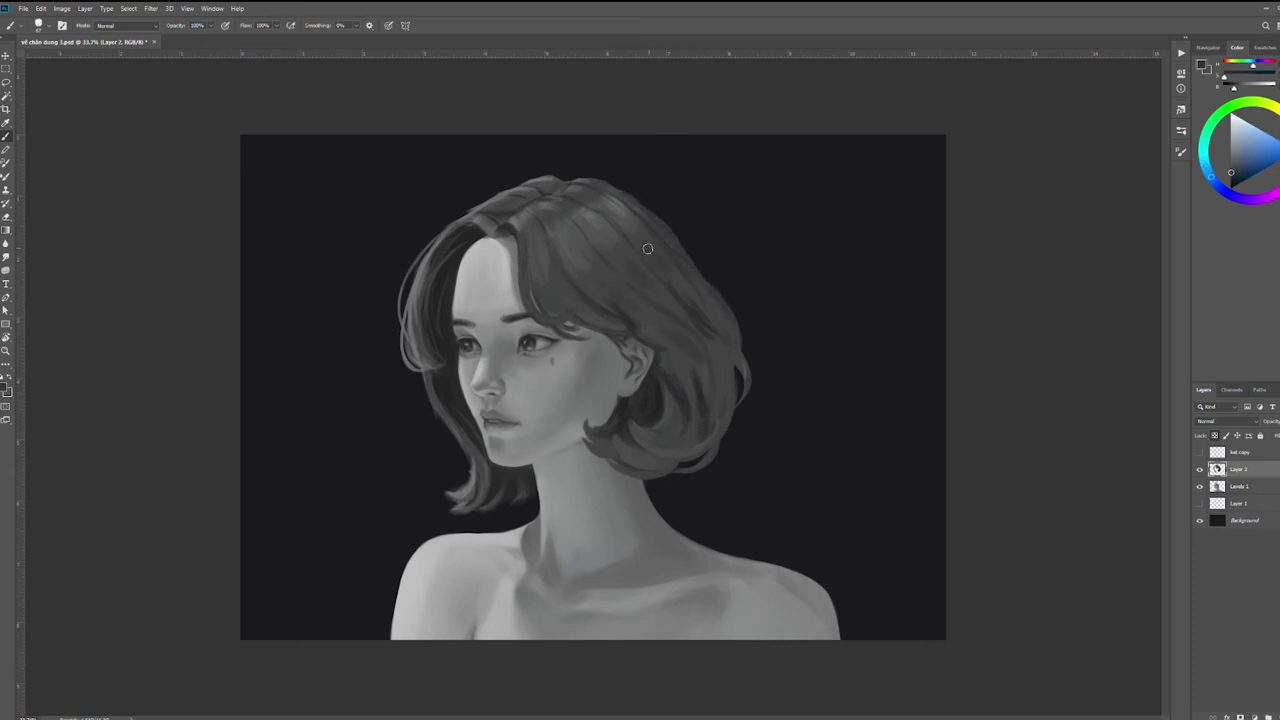
key(ctrl+minus)
key(ctrl+minus)
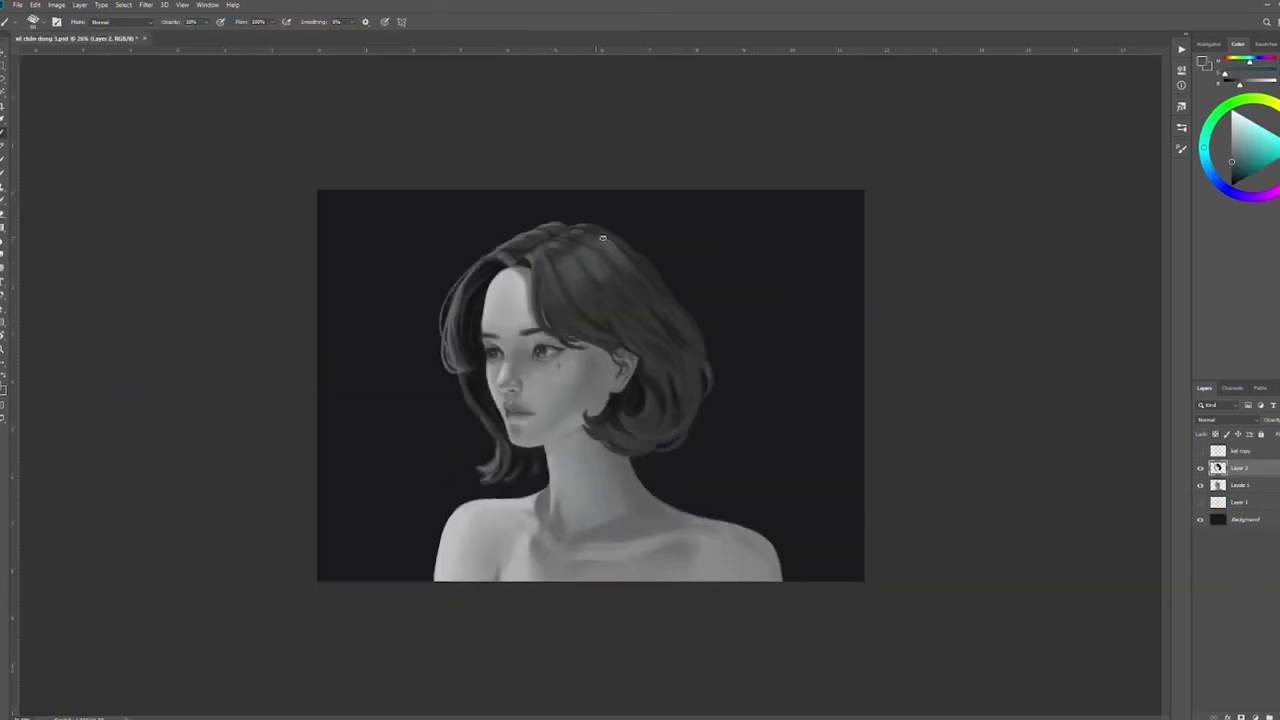
Build up textured strands across the top and back of the hair with sampled greys, restoring the unmirrored view
alt+click(479, 230)
key(ctrl+plus)
key(ctrl+plus)
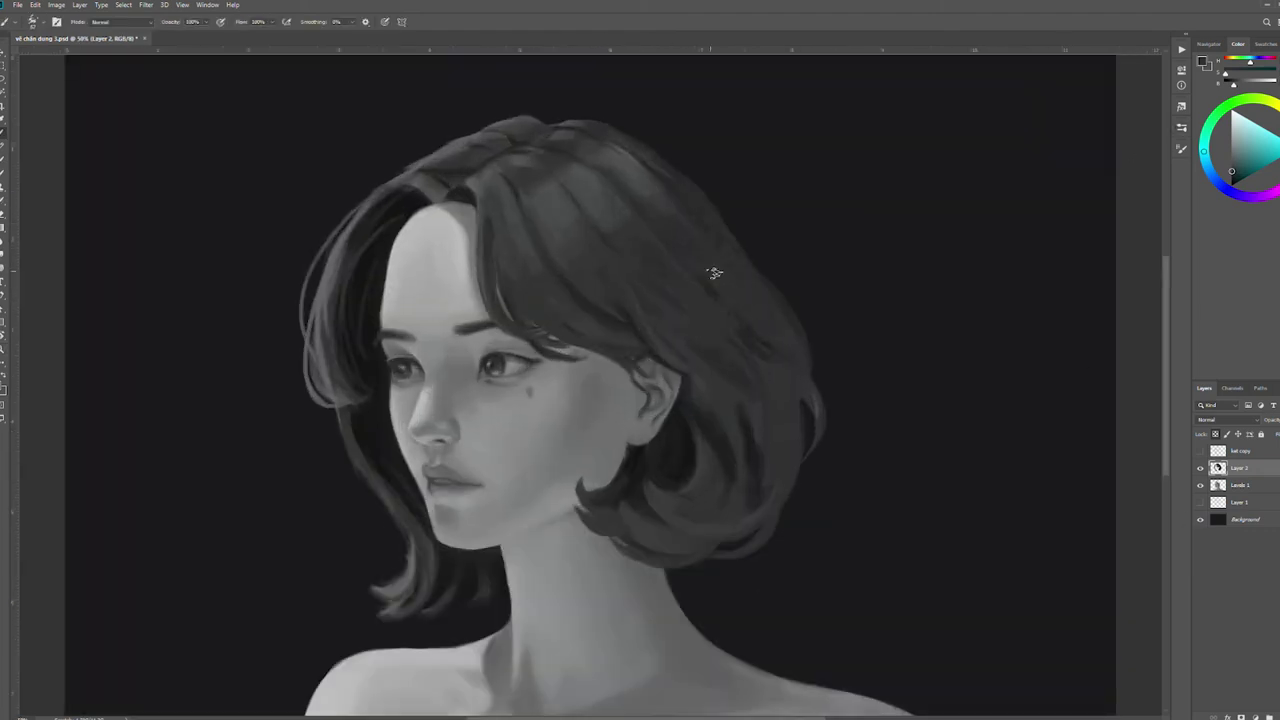
alt+click(743, 443)
key(ctrl+0)
alt+click(526, 246)
alt+click(560, 256)
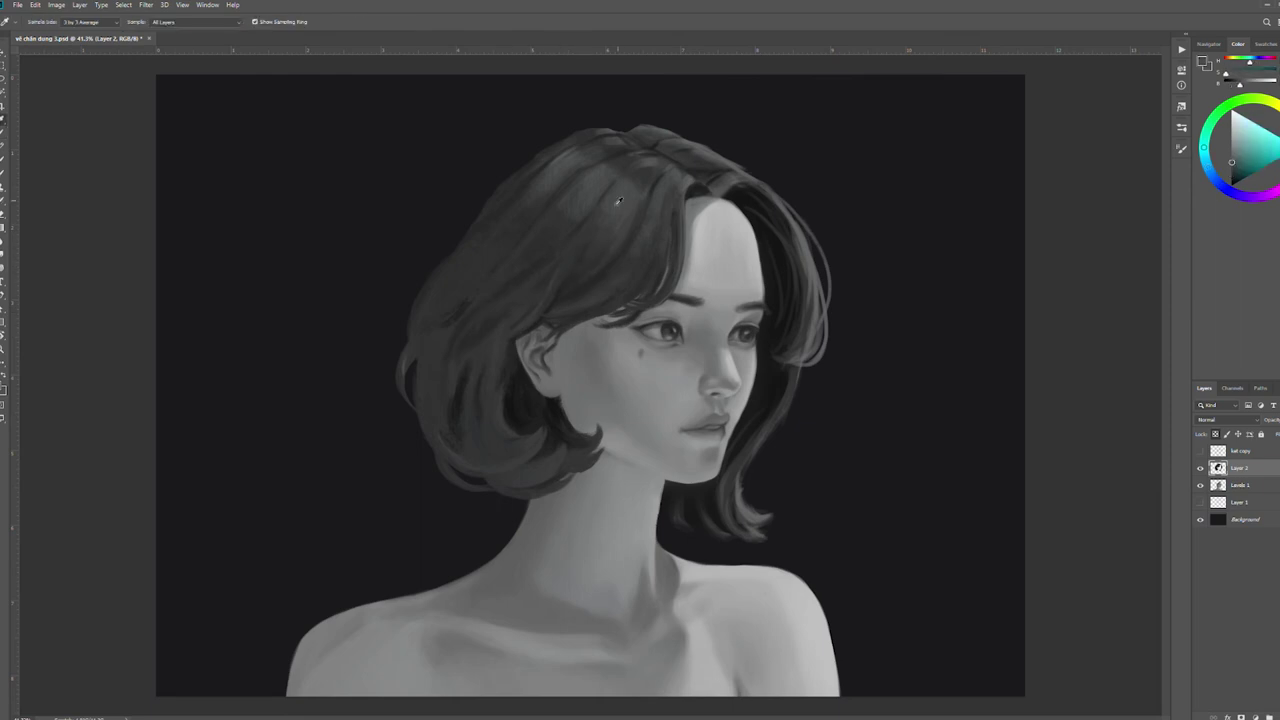
Extend the dark strands of the fringe above the ear and temple using greys sampled from the surrounding hair
alt+click(653, 301)
alt+click(561, 307)
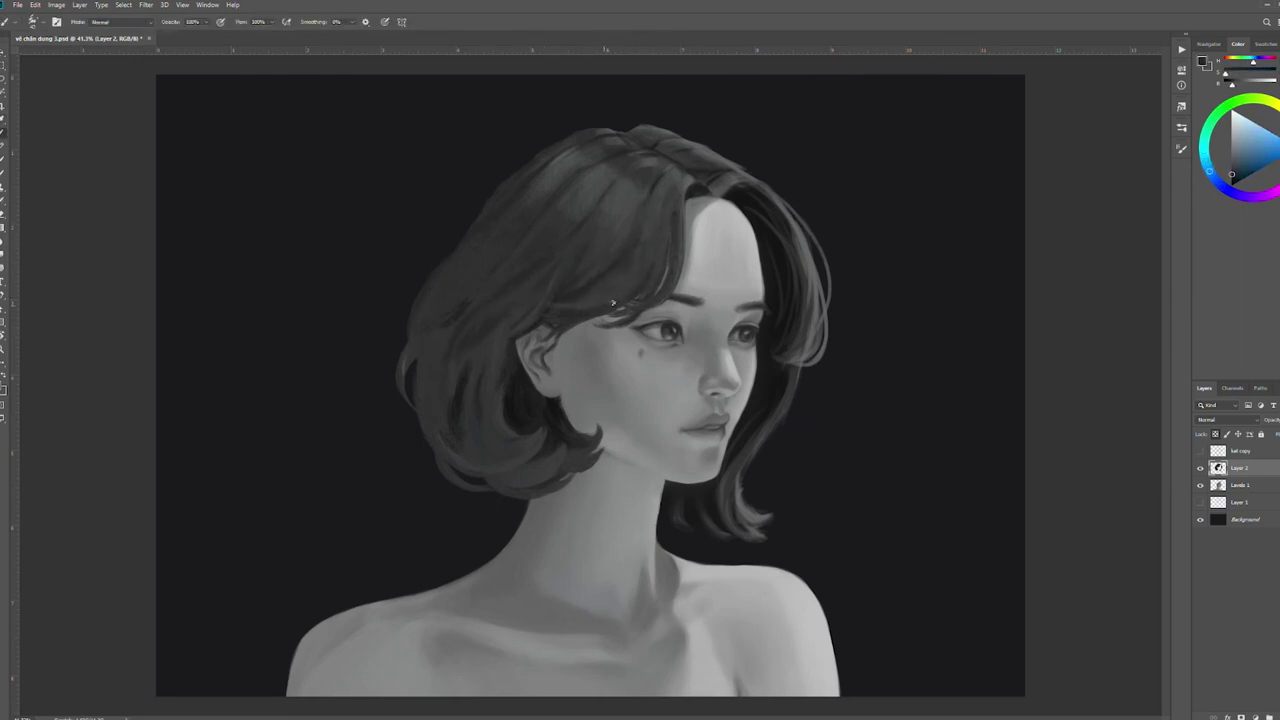
alt+click(549, 309)
alt+click(569, 291)
alt+click(719, 163)
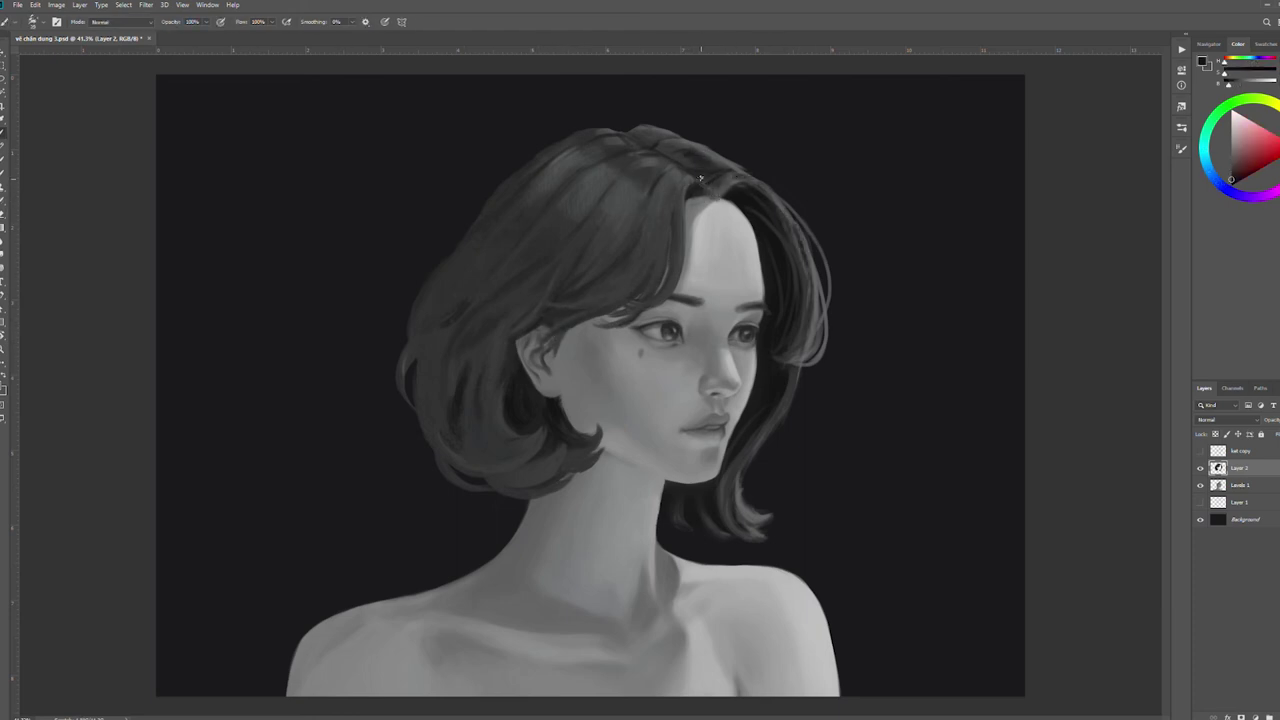
Paint light highlights over the crown and beside the parting with sampled greys, lowering the brush opacity to 20%
alt+click(651, 132)
alt+click(680, 180)
mouse_move(613, 138)
mouse_down()
mouse_move(553, 171)
mouse_move(656, 235)
mouse_up()
alt+click(653, 158)
key(2)
alt+click(456, 339)
scroll(579, 288, down, 1)
scroll(477, 380, up, 2)
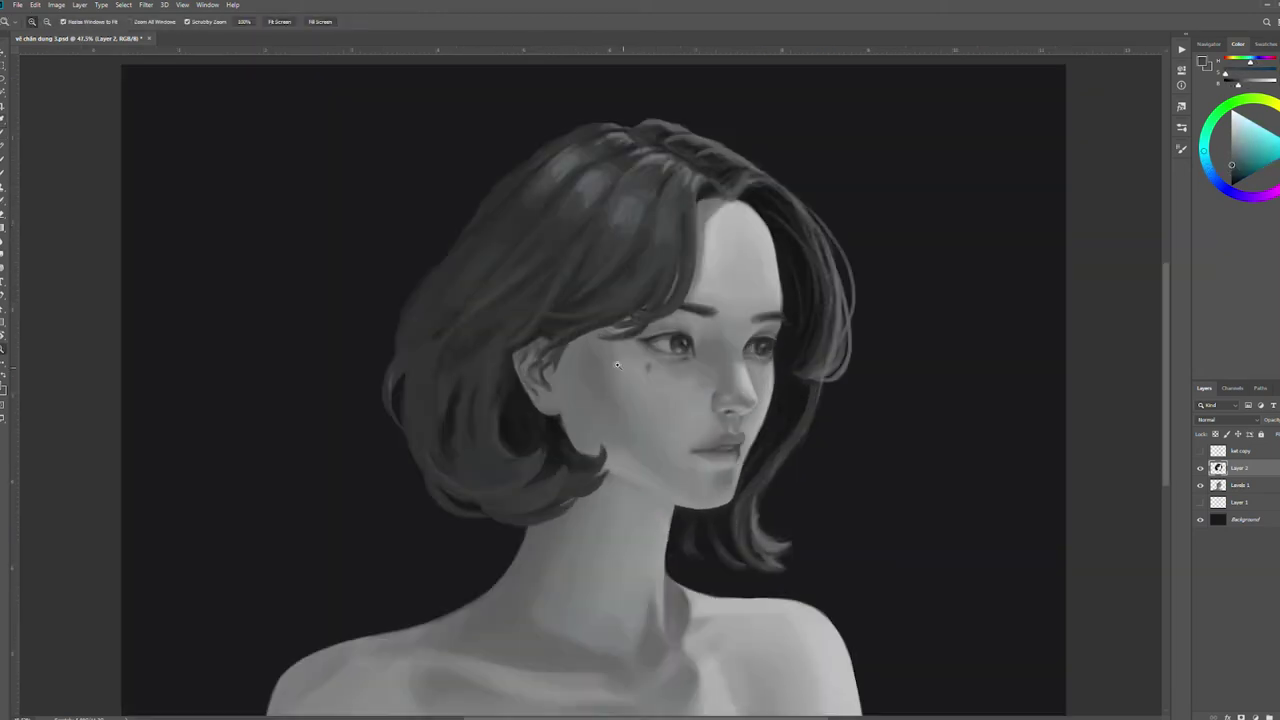
Define the strands at the back and in the lower curls at 100% brush opacity, continuing on the clipped layer
key(0)
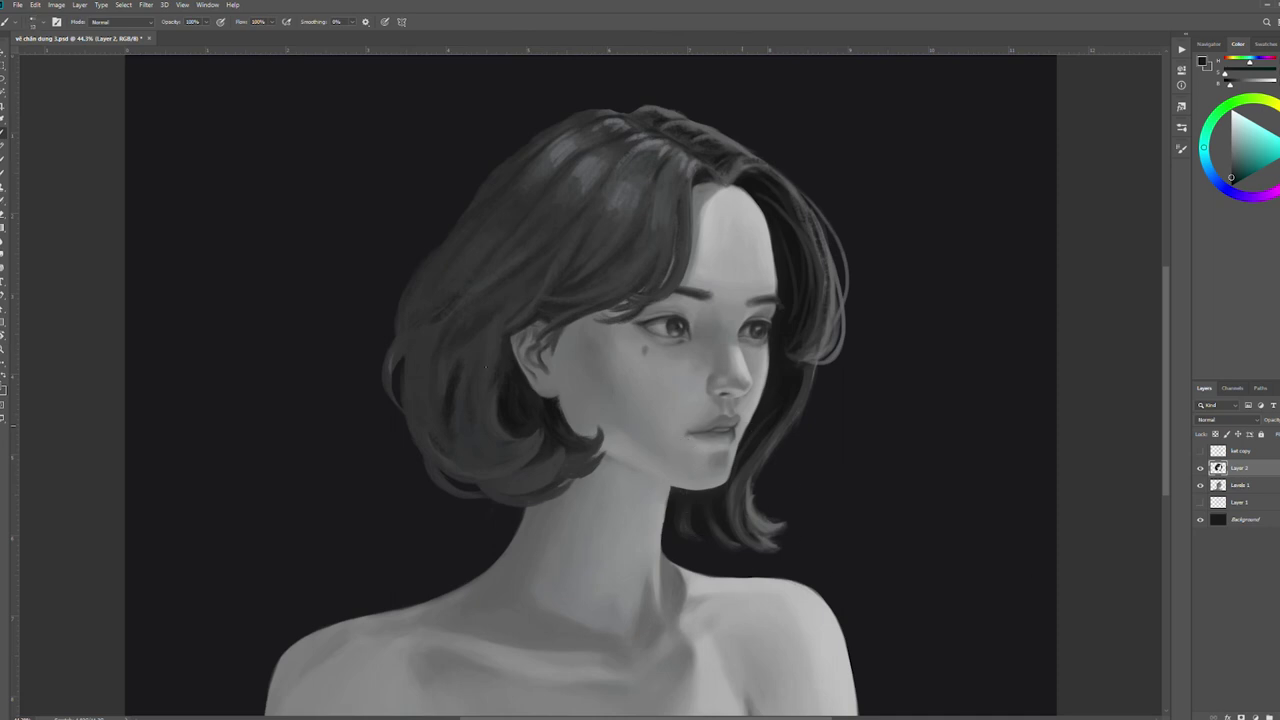
alt+click(470, 410)
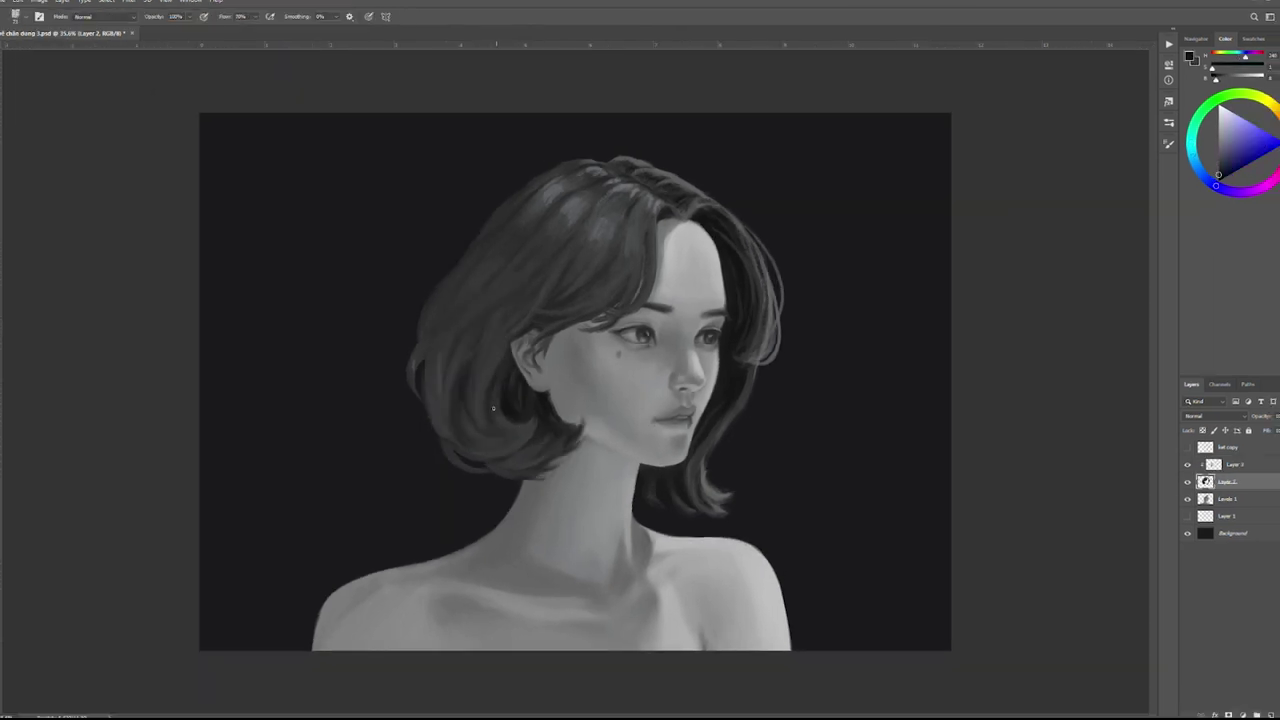
key(alt+bracketright)
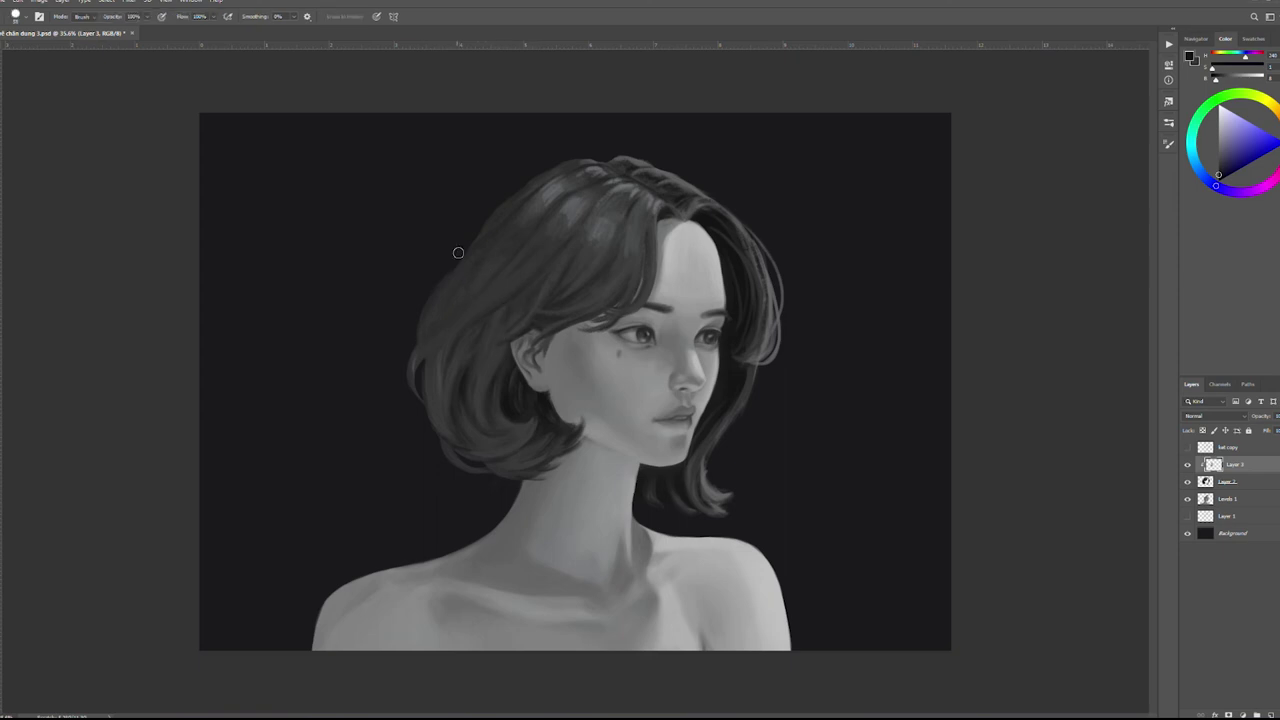
alt+click(485, 295)
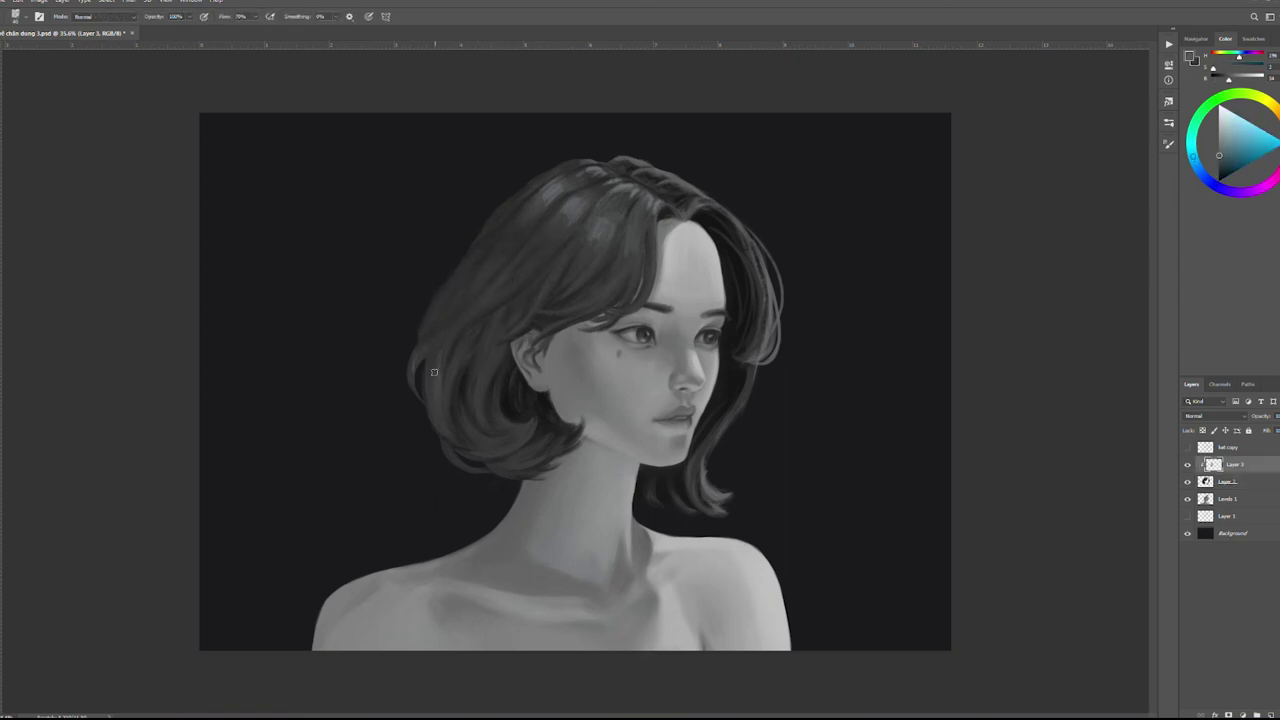
Tone down the crown highlights and smooth the near-side hair on the clipped layer with sampled mid greys
alt+click(584, 271)
alt+click(614, 237)
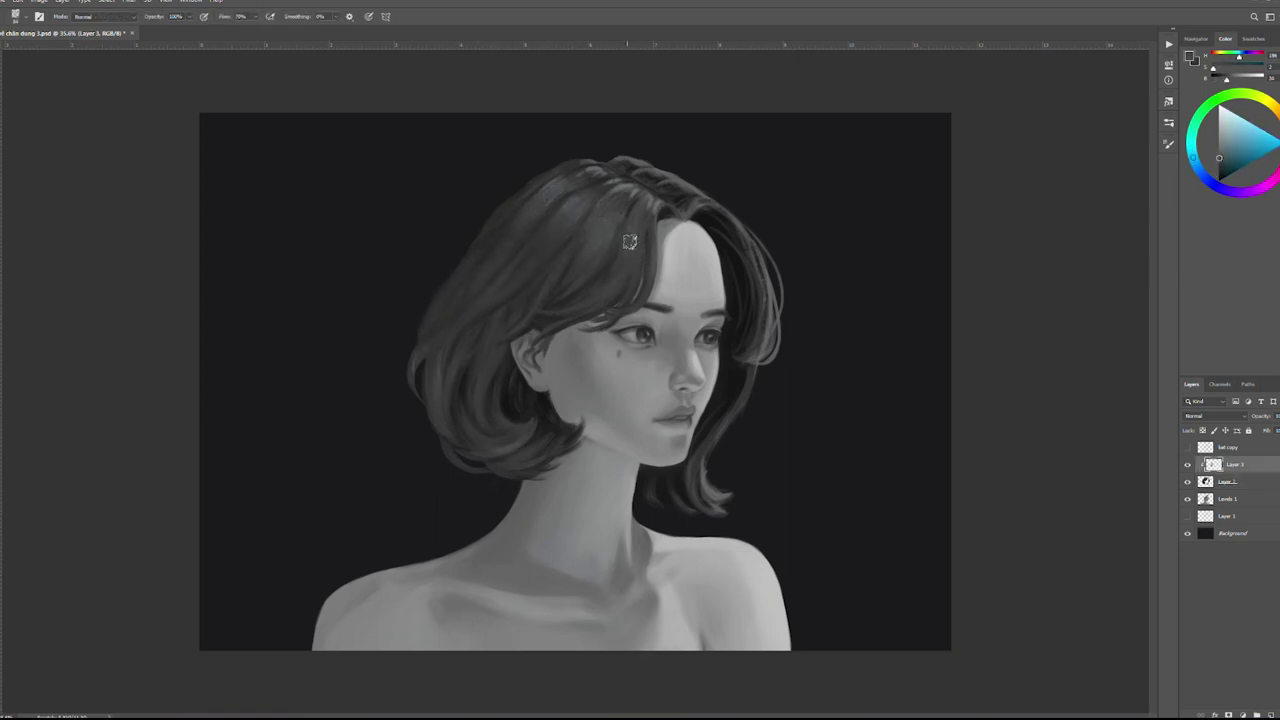
alt+click(598, 230)
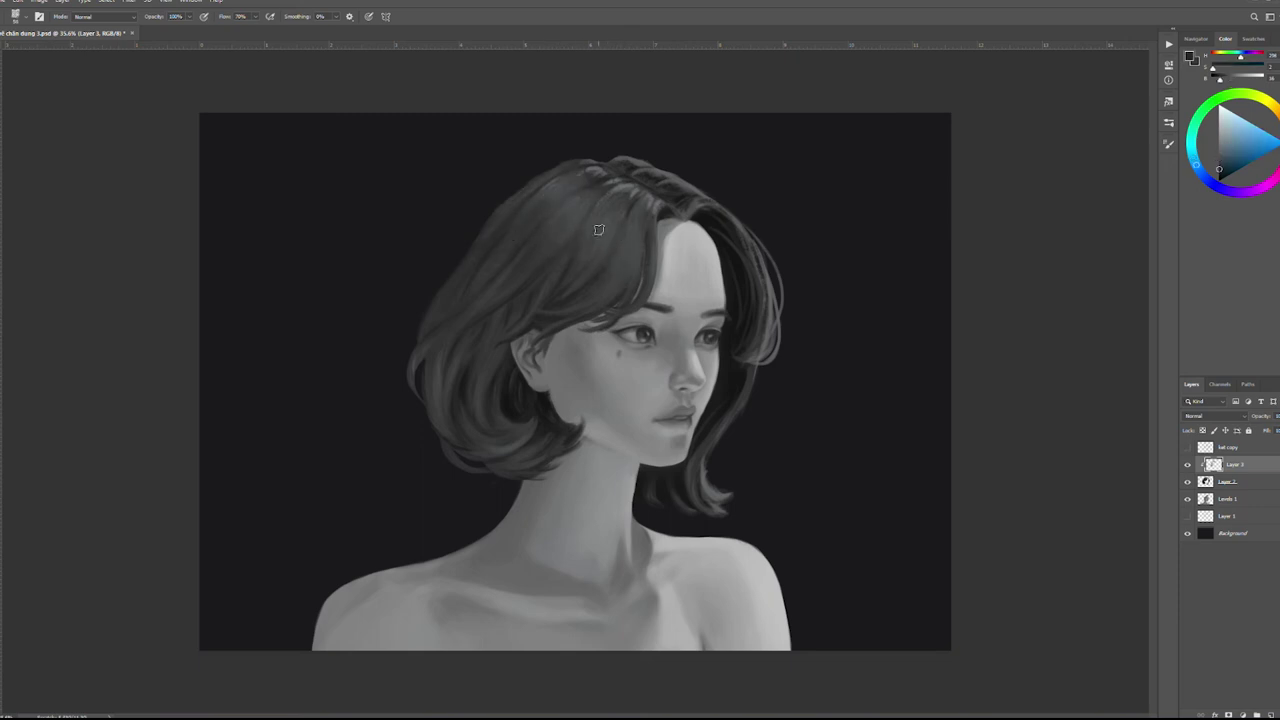
alt+click(514, 197)
alt+click(525, 235)
alt+click(463, 306)
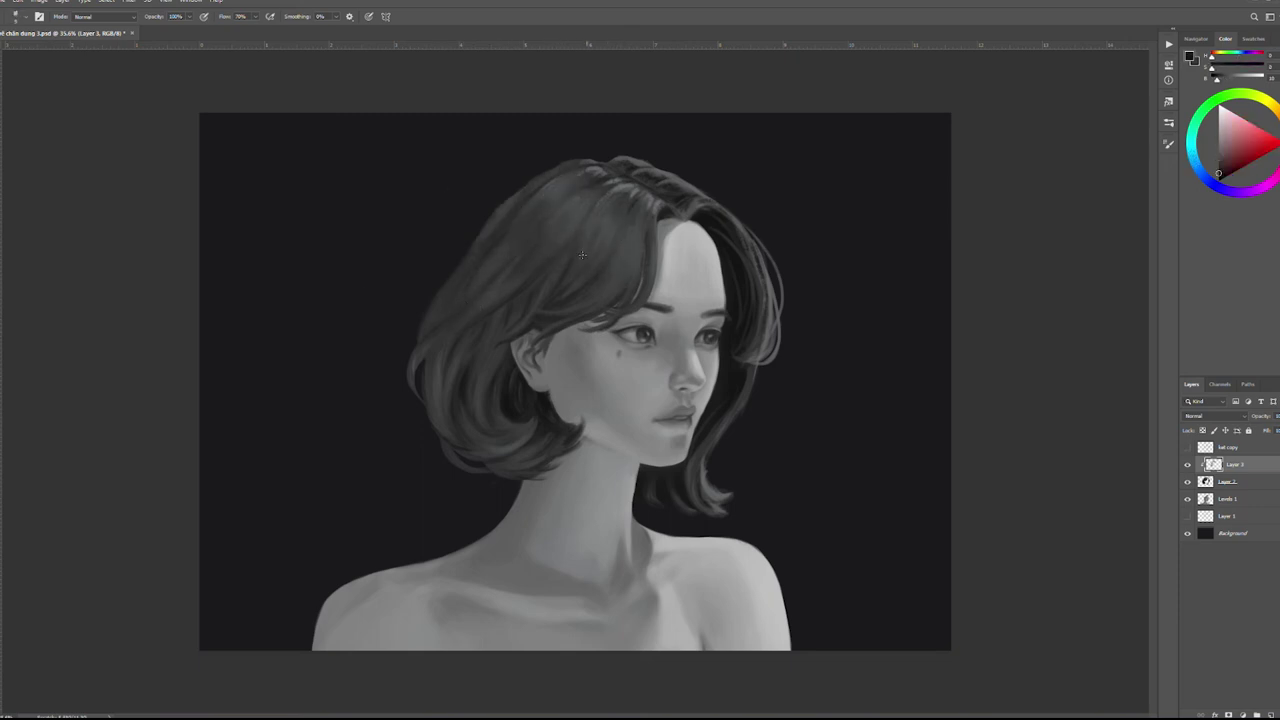
Blend the fringe strands above the ear and the back of the hair in close-up with sampled greys
key(alt+bracketleft)
scroll(540, 350, up, 5)
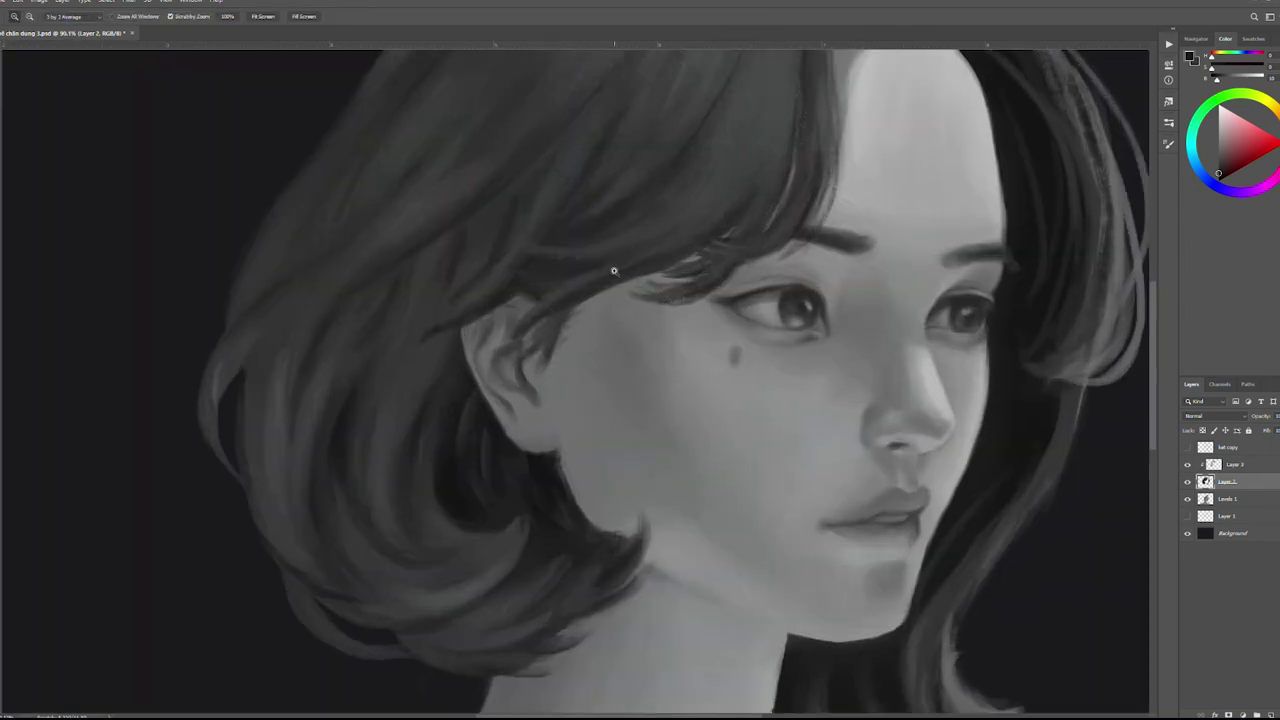
key(alt+bracketright)
alt+click(527, 271)
alt+click(590, 236)
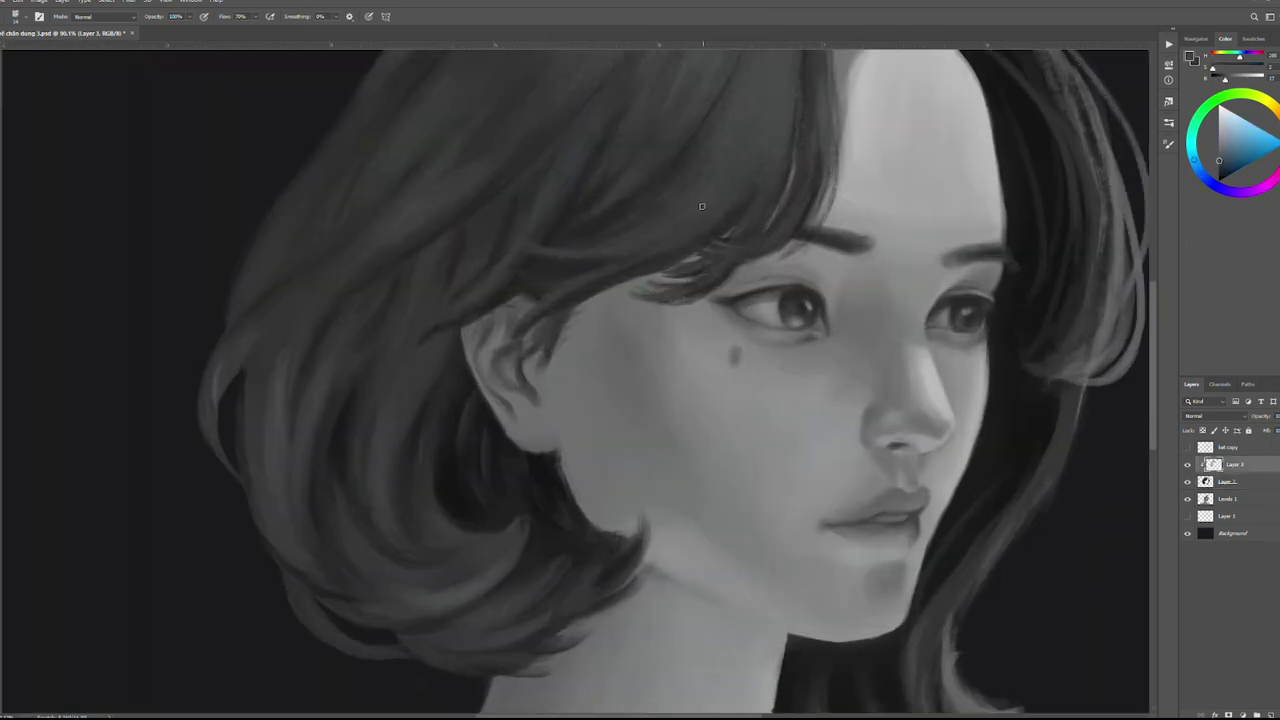
drag(396, 406, 384, 501)
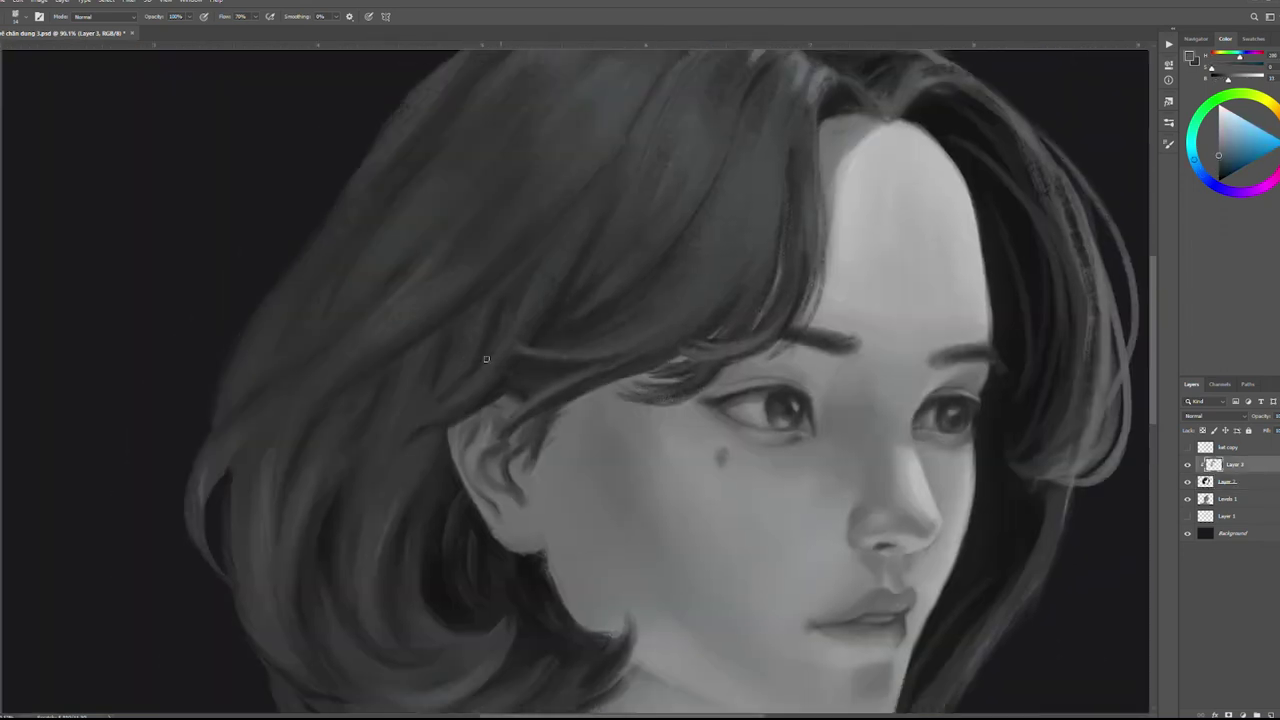
alt+click(667, 271)
Paint soft highlights on the crown and parting at 30% brush opacity, and merge the clipped layer into the hair layer
key(ctrl+0)
key(3)
alt+click(575, 194)
drag(598, 204, 612, 220)
alt+click(647, 196)
drag(655, 160, 710, 188)
key(ctrl+e)
alt+click(694, 175)
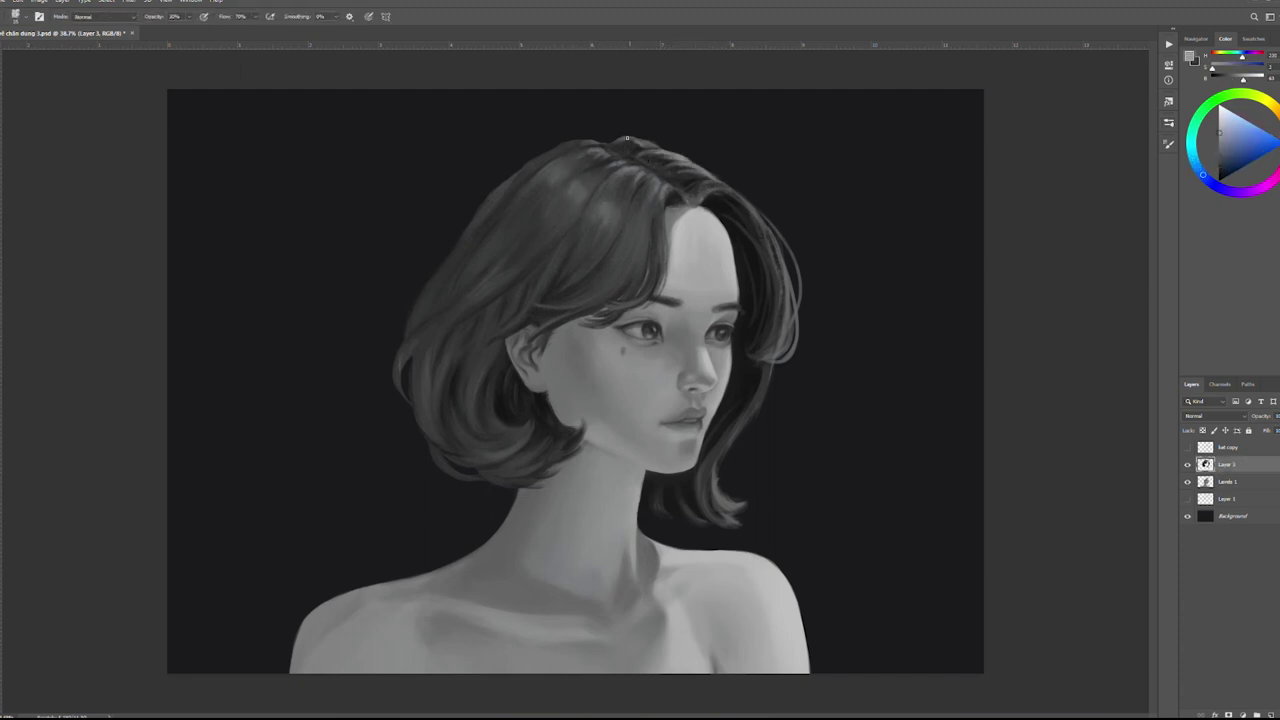
Trim the outer edge of the far-side hair with the Eraser and repaint its outer strands in sampled light grey
key(ctrl+minus)
key(e)
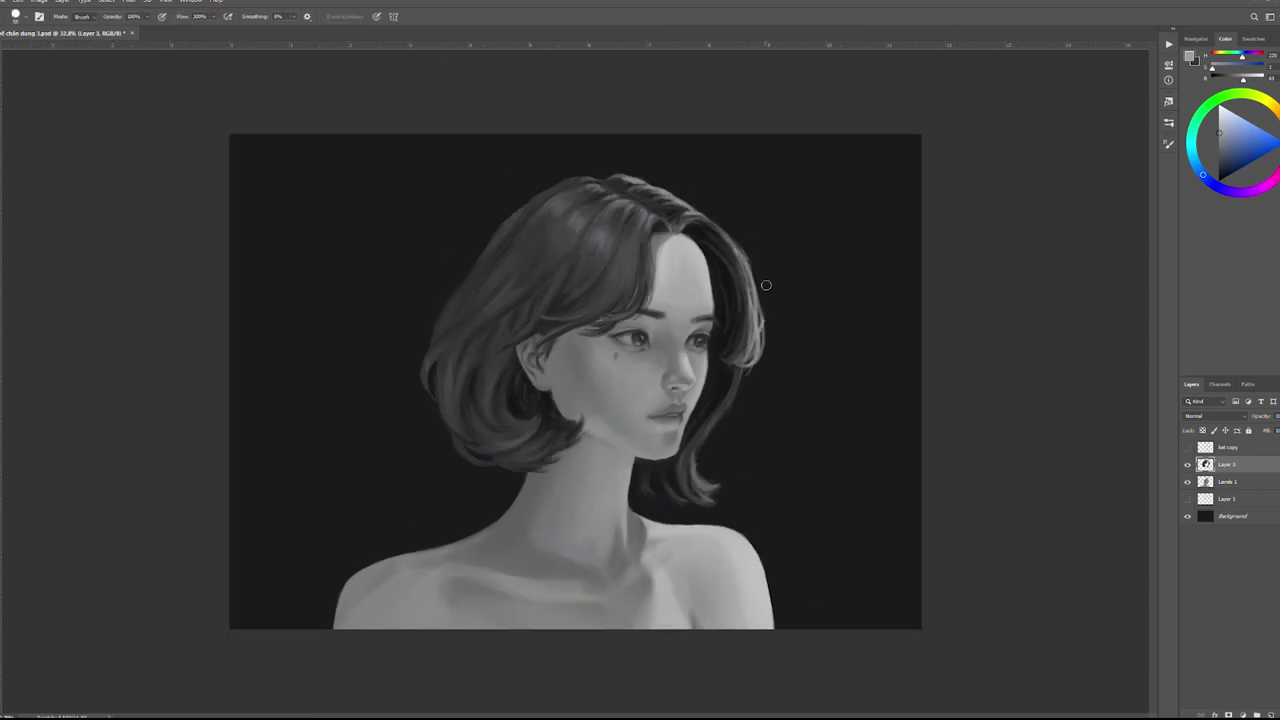
key(b)
alt+click(740, 300)
drag(740, 240, 750, 350)
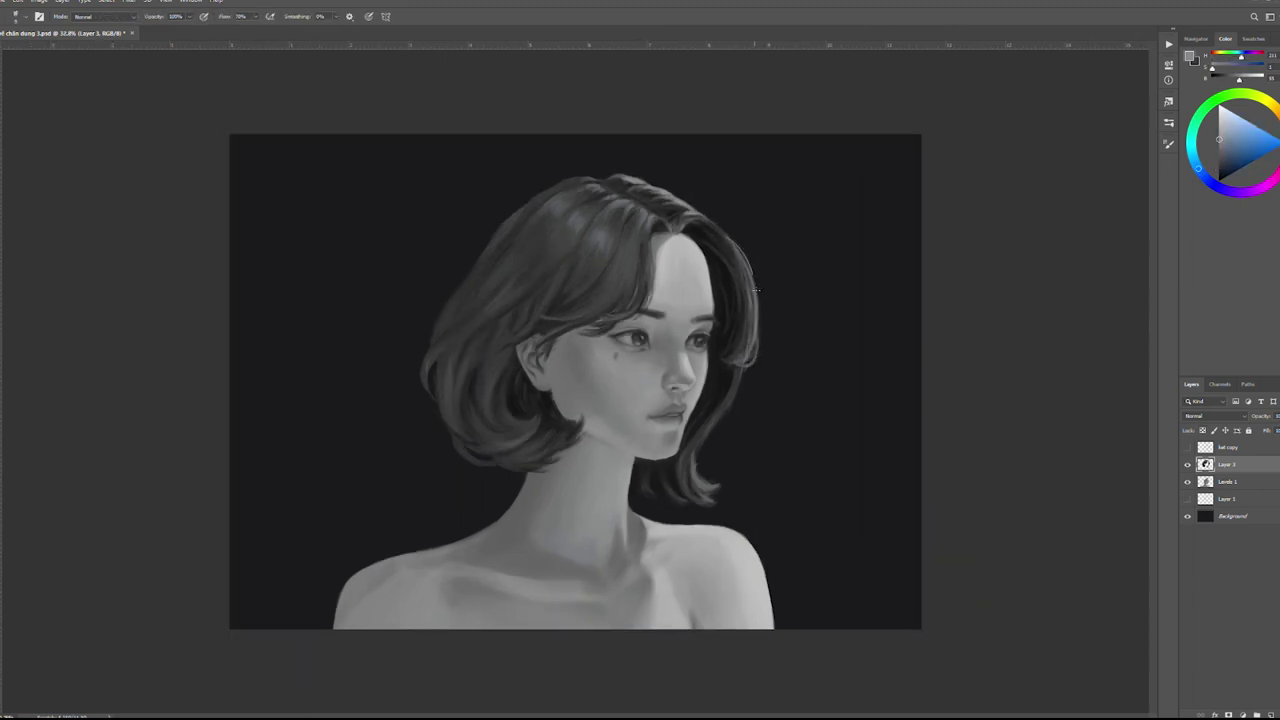
drag(745, 252, 760, 362)
key(ctrl+z)
mouse_move(705, 218)
mouse_down()
mouse_move(762, 296)
mouse_move(758, 360)
mouse_move(769, 300)
mouse_up()
Add light accents to the far-side lower flick and upper strands with sampled greys, setting the brush opacity to 60%
key(0)
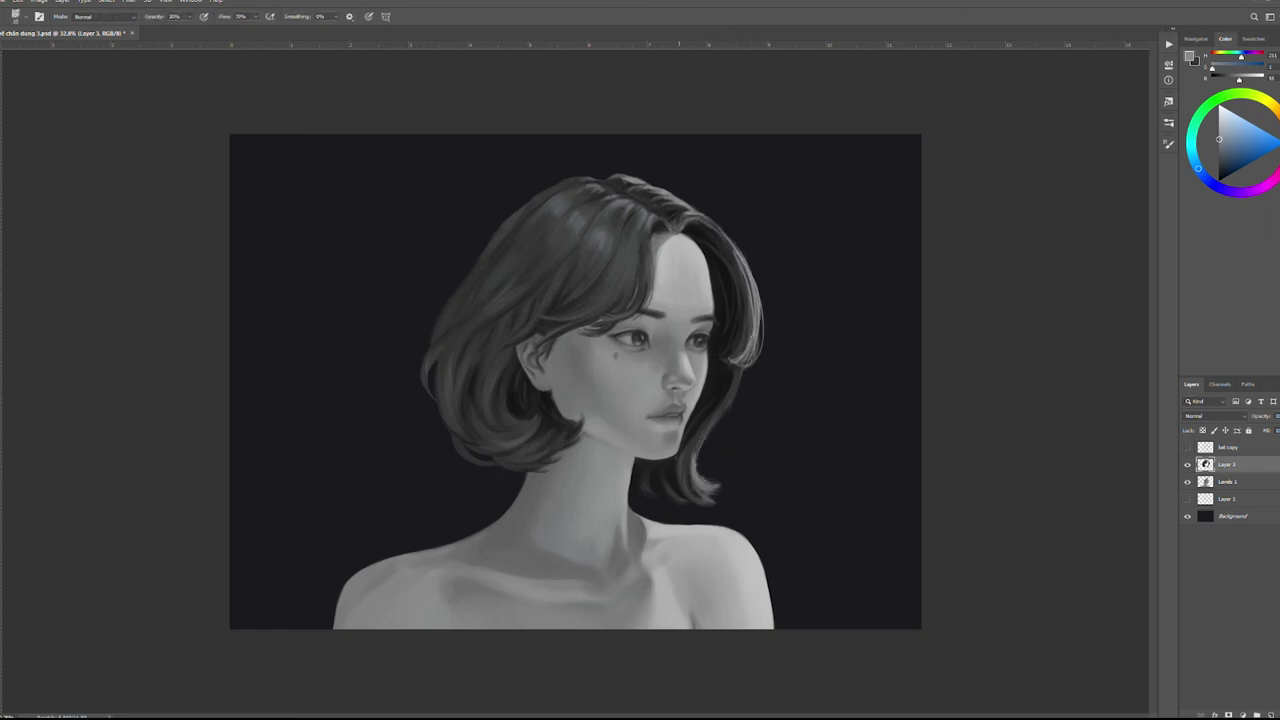
alt+click(700, 480)
key(6)
alt+click(695, 486)
alt+click(725, 237)
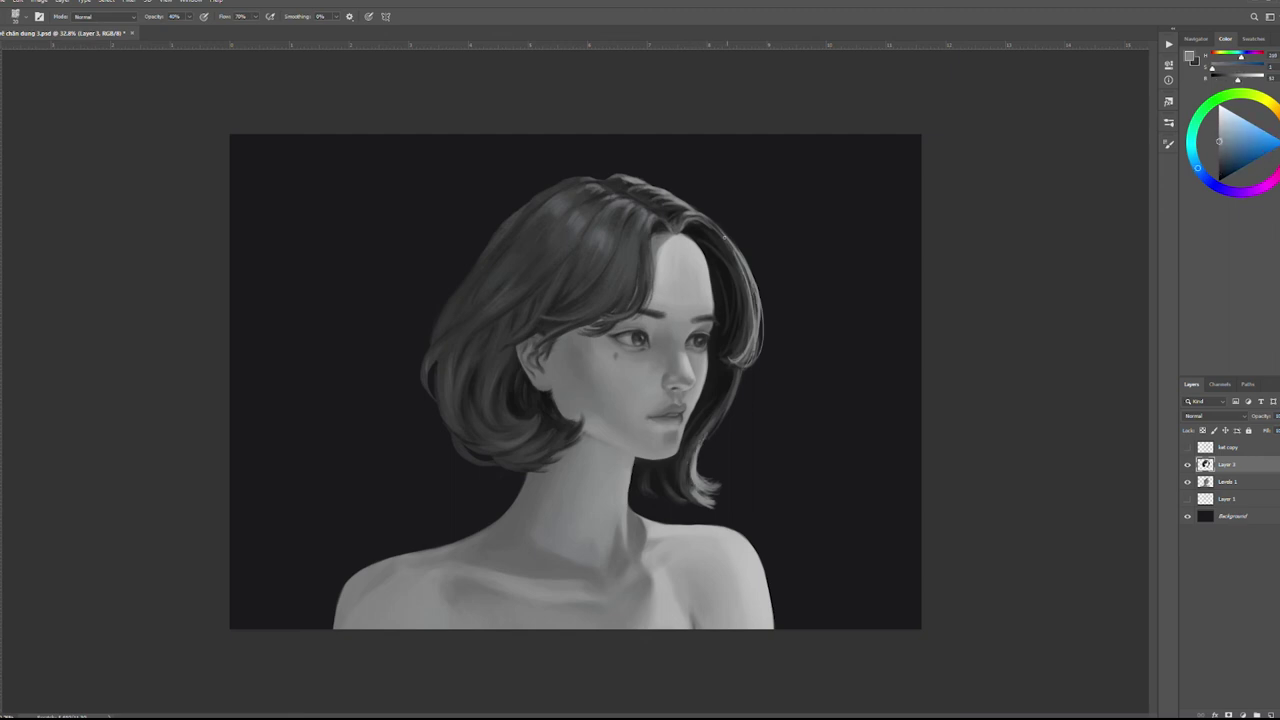
Deepen the strands above and behind the near ear with sampled dark greys
alt+click(508, 343)
alt+click(447, 369)
alt+click(515, 318)
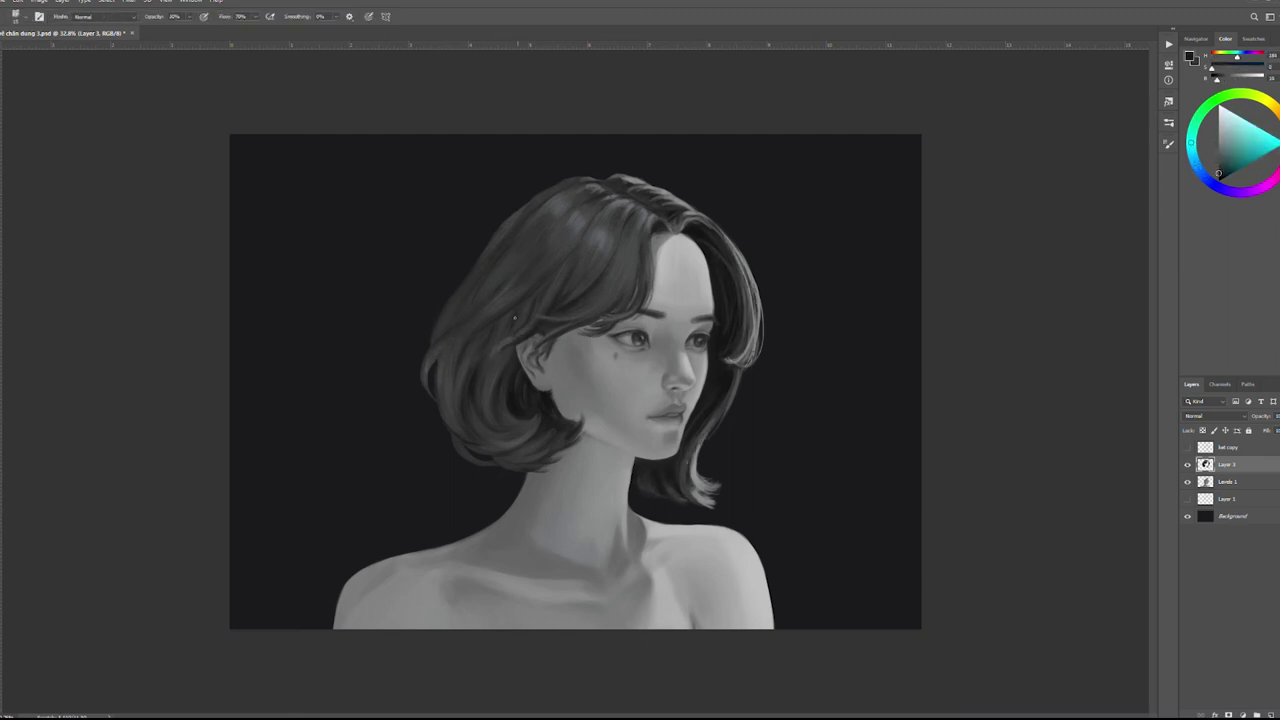
alt+click(449, 369)
alt+click(503, 354)
alt+click(503, 354)
Set the brush opacity to 100% and refine the near-side hair strands and the inward lower curl with sampled greys
key(0)
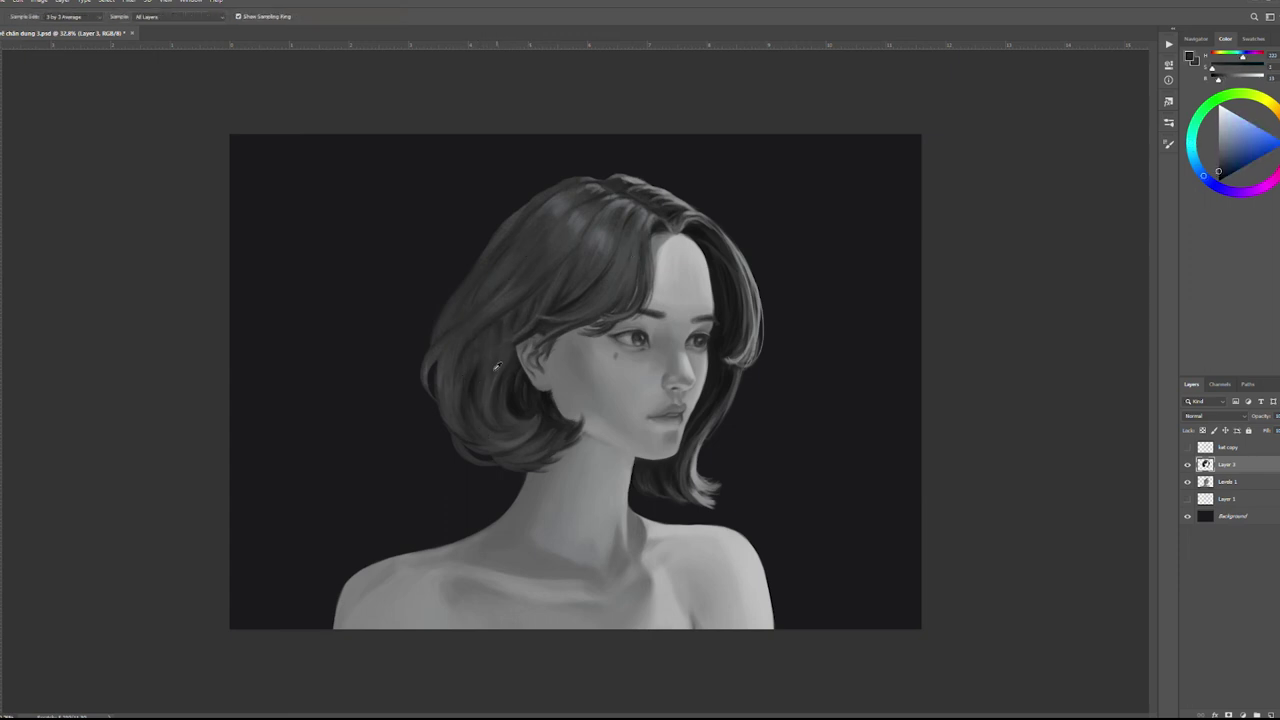
alt+click(483, 343)
alt+click(566, 276)
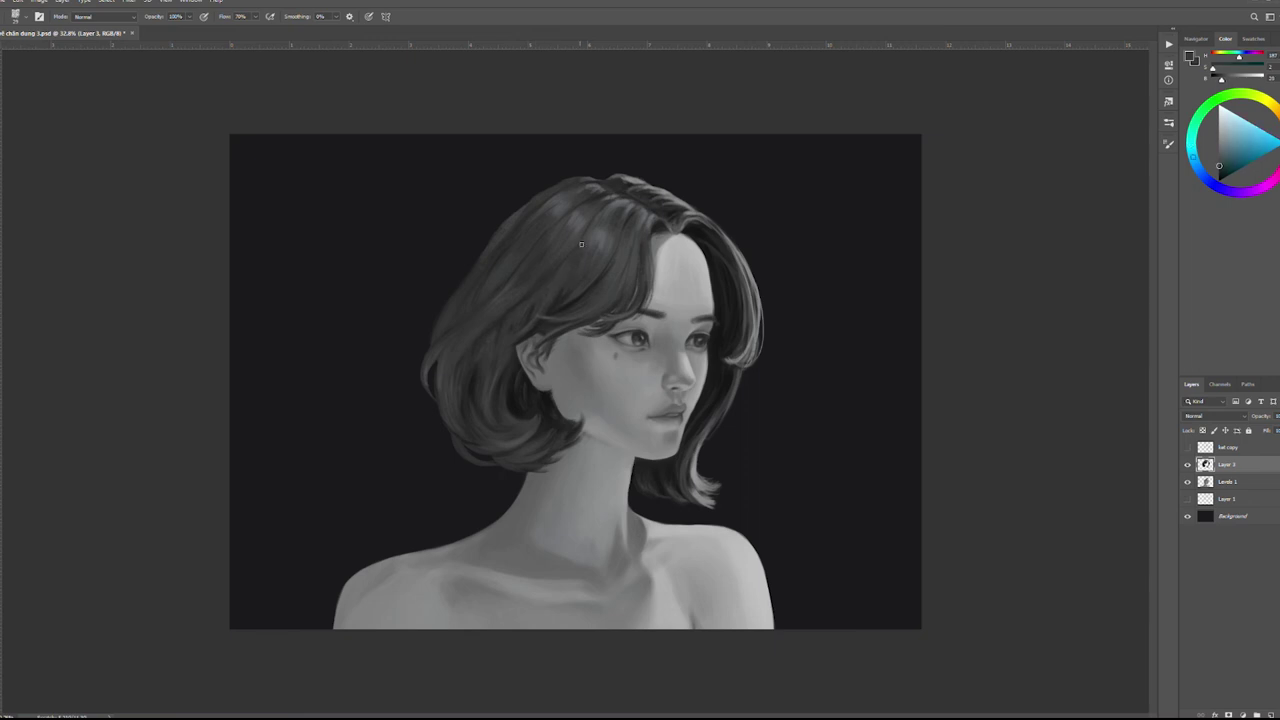
alt+click(490, 412)
alt+click(500, 430)
alt+click(511, 449)
alt+click(460, 390)
alt+click(480, 350)
alt+click(511, 298)
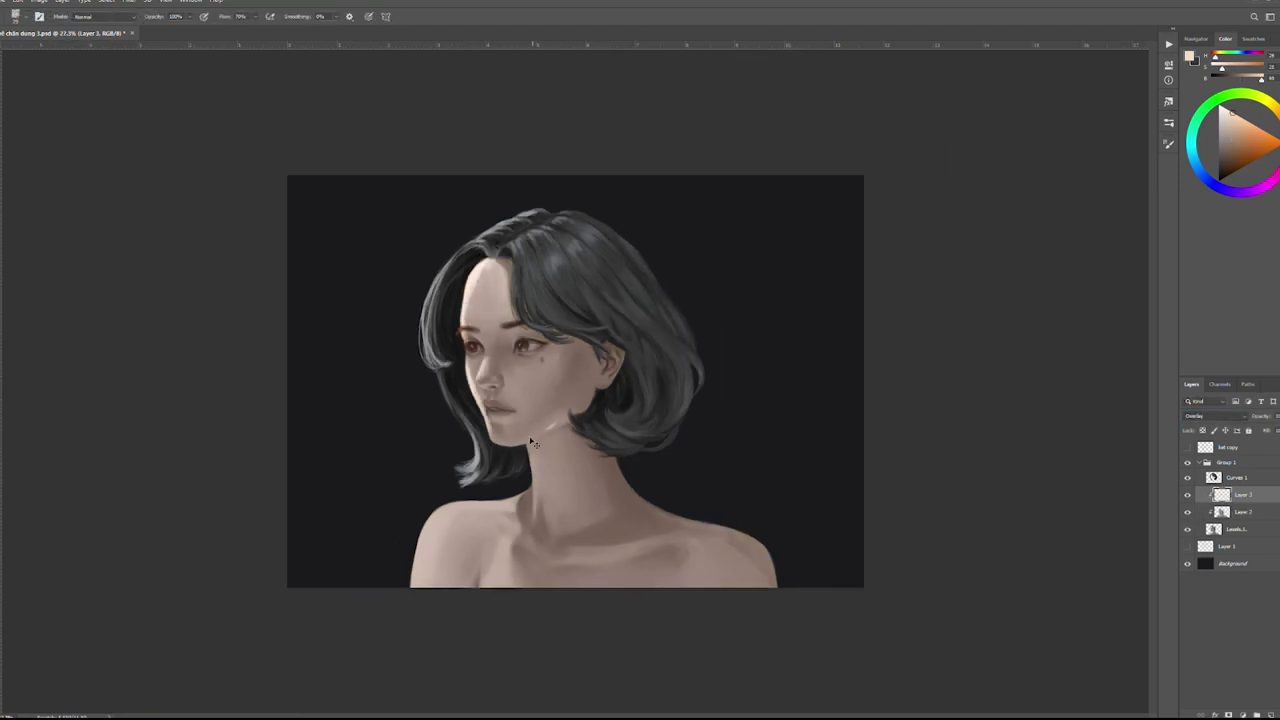
Paint a light peach tone over the far shoulder on the clipped Overlay layer
drag(450, 555, 494, 529)
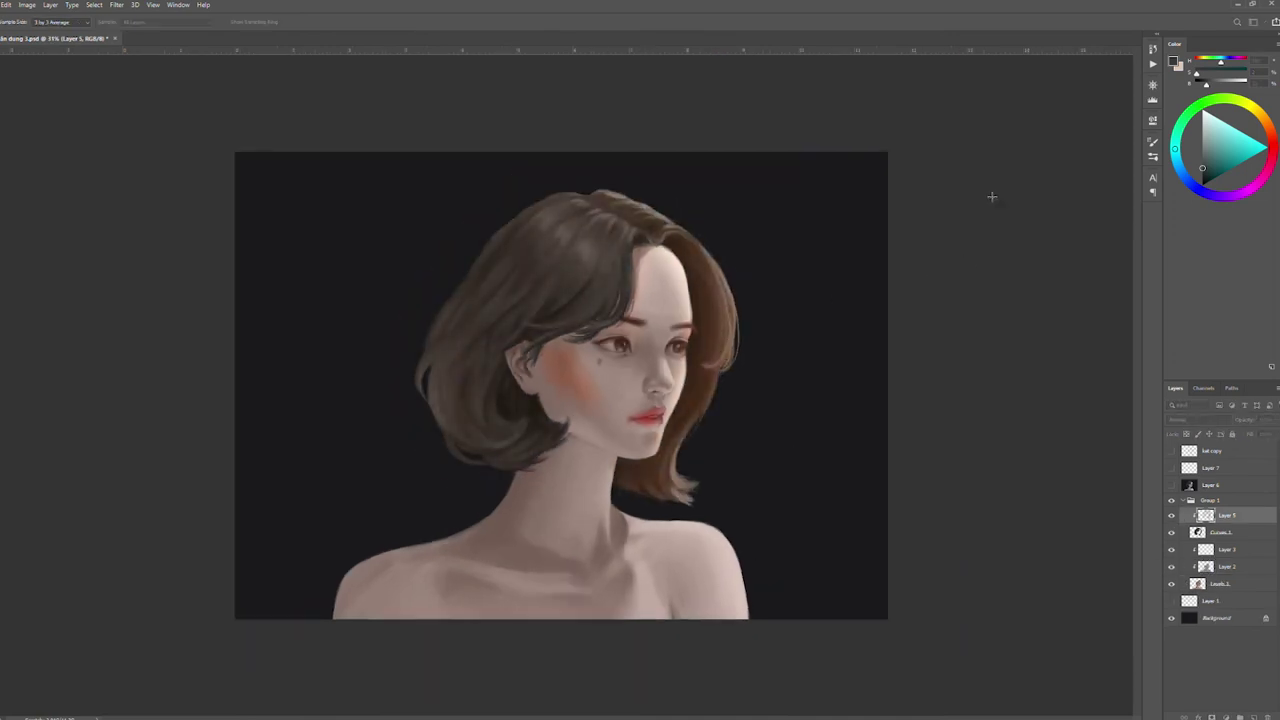
Glaze darker tones over the far-side hair, crown and back of the hair on the layer clipped to the hair
key(b)
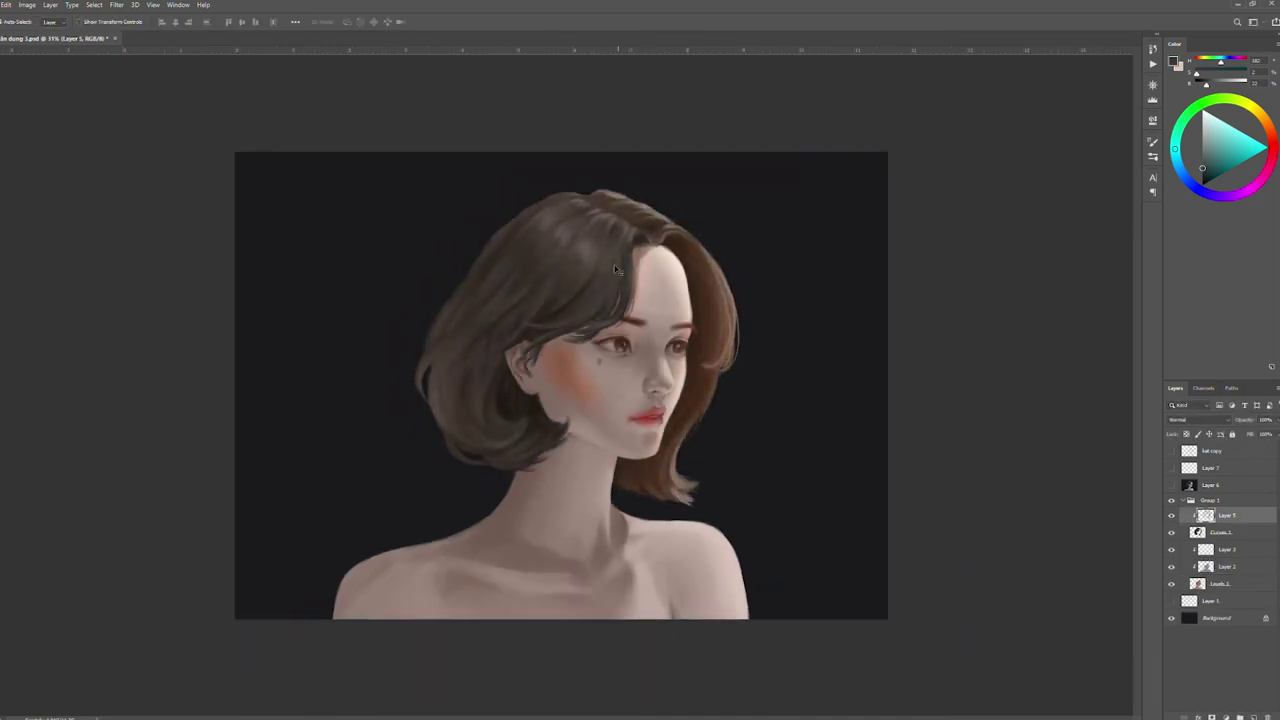
drag(715, 255, 690, 440)
mouse_move(716, 300)
mouse_down()
mouse_move(694, 364)
mouse_move(500, 394)
mouse_move(491, 263)
mouse_up()
alt+click(491, 263)
mouse_move(528, 210)
mouse_down()
mouse_move(498, 455)
mouse_move(545, 345)
mouse_move(519, 261)
mouse_up()
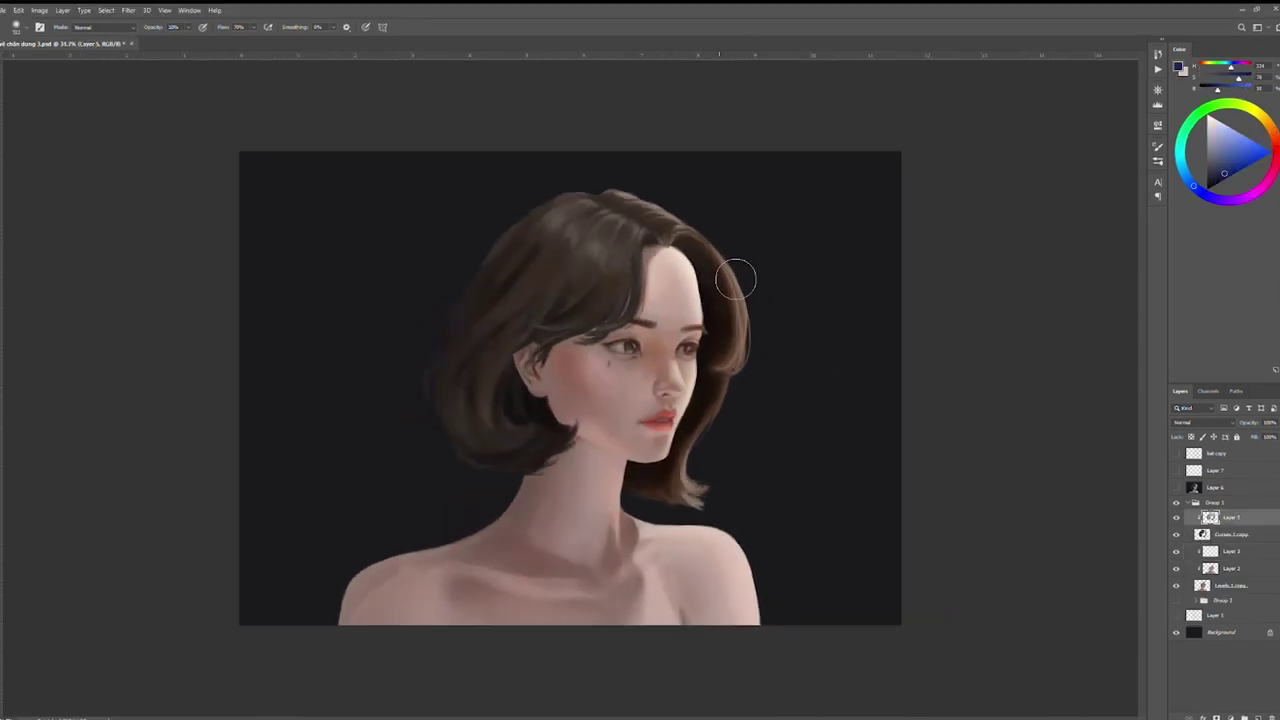
Create a new layer clipped to the skin and blend the nose and surrounding face with sampled skin tones at 20% brush opacity
key(ctrl+shift+alt+n)
key(v)
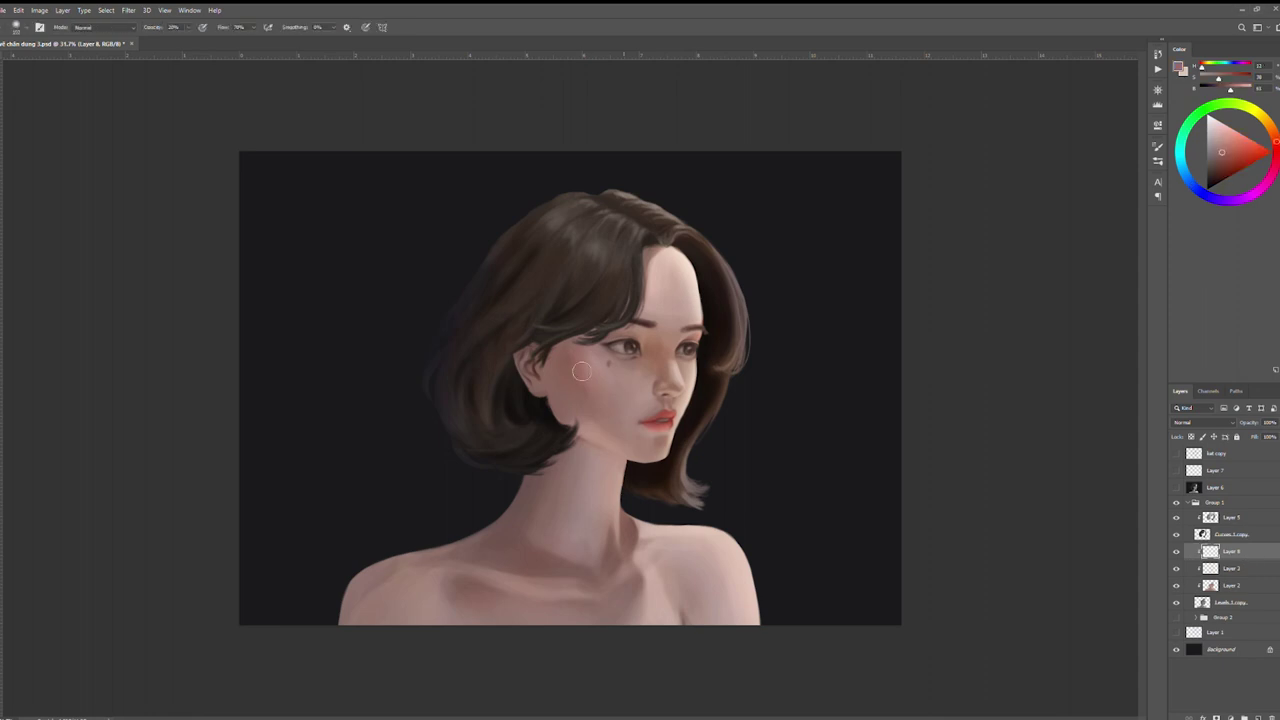
scroll(600, 360, up, 3)
key(b)
key(shift+b)
alt+click(720, 447)
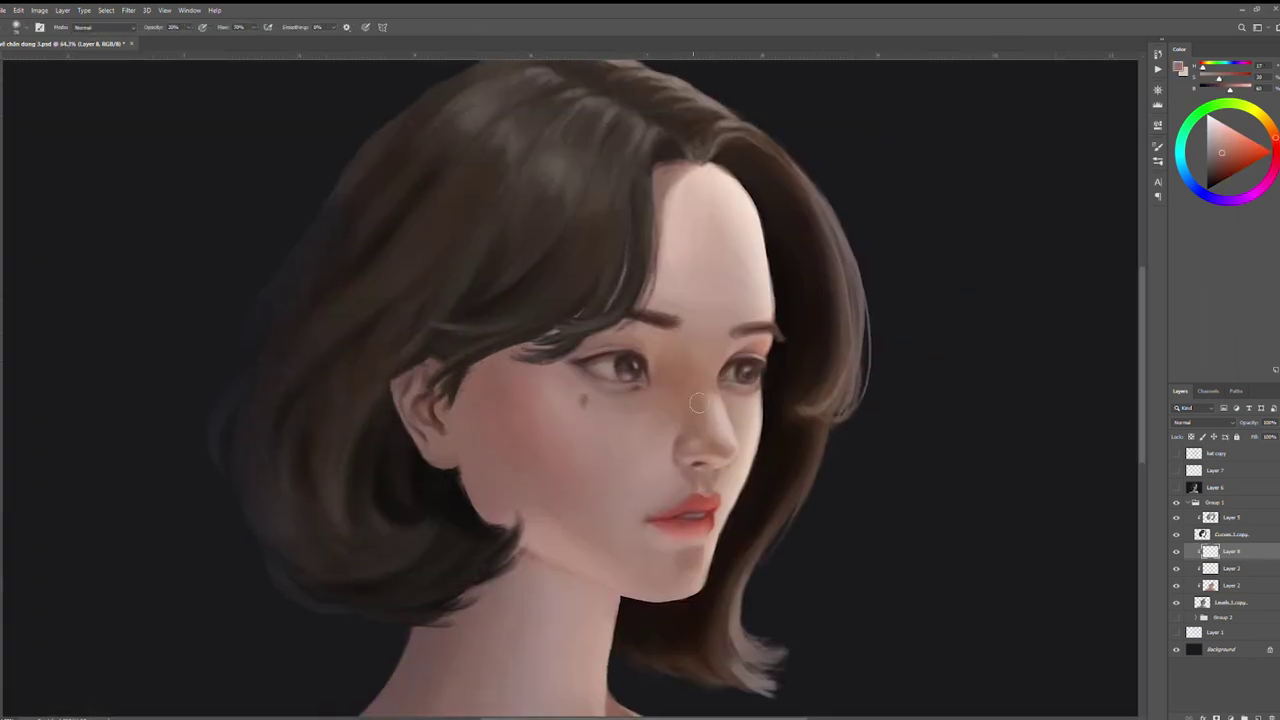
drag(697, 458, 874, 463)
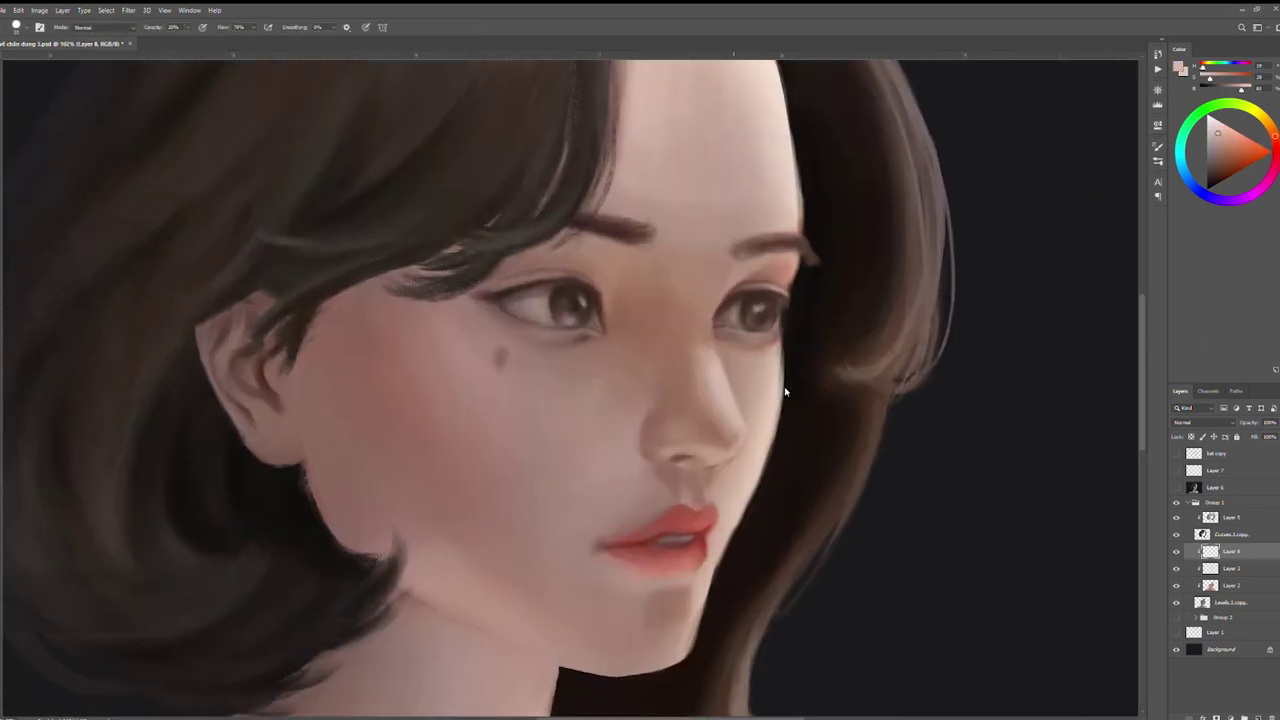
Define the mouth corner in sampled dark red at 100% opacity, then soften the lip colours with sampled reds at 20% opacity
scroll(700, 460, down, 3)
alt+click(616, 433)
alt+click(612, 432)
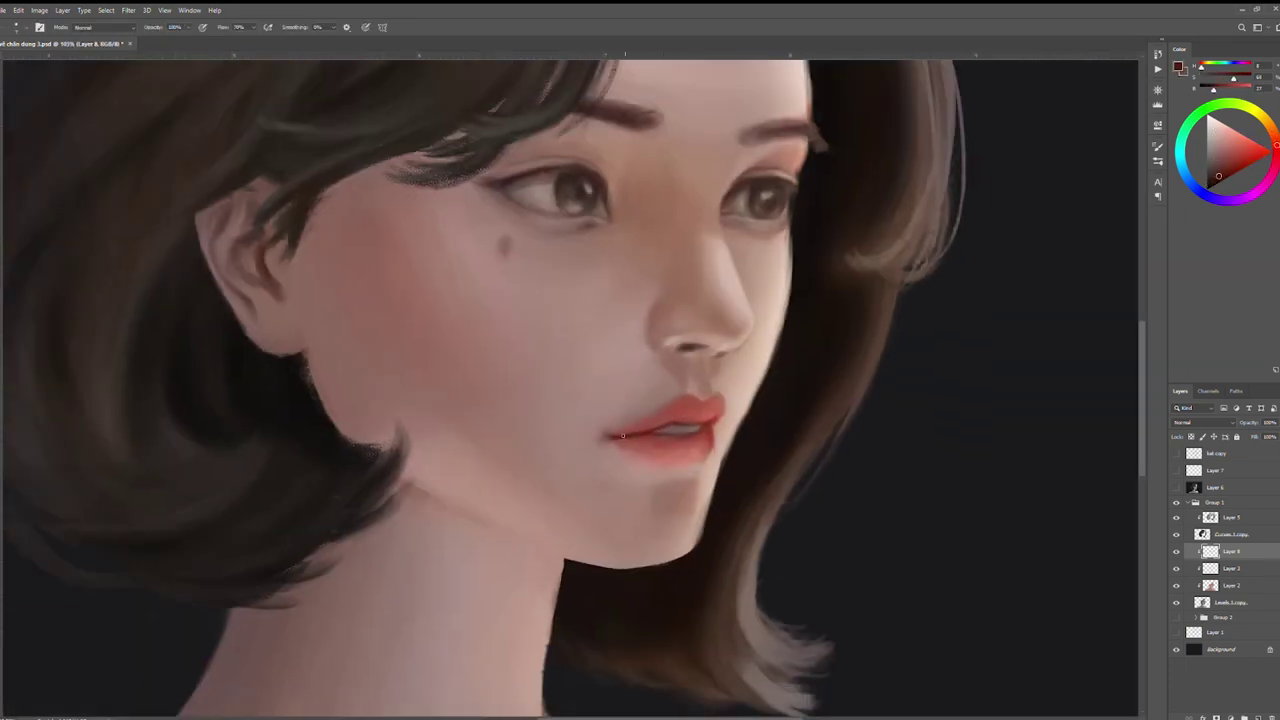
key(h)
alt+click(466, 434)
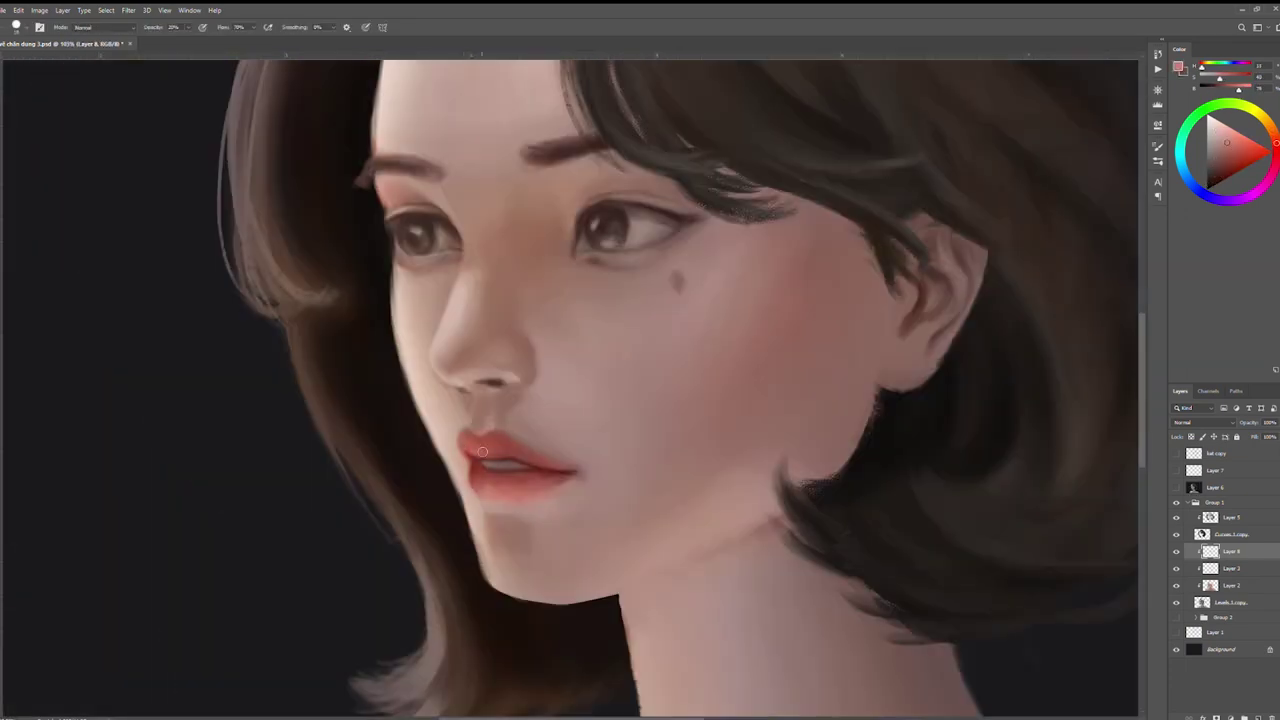
alt+click(524, 488)
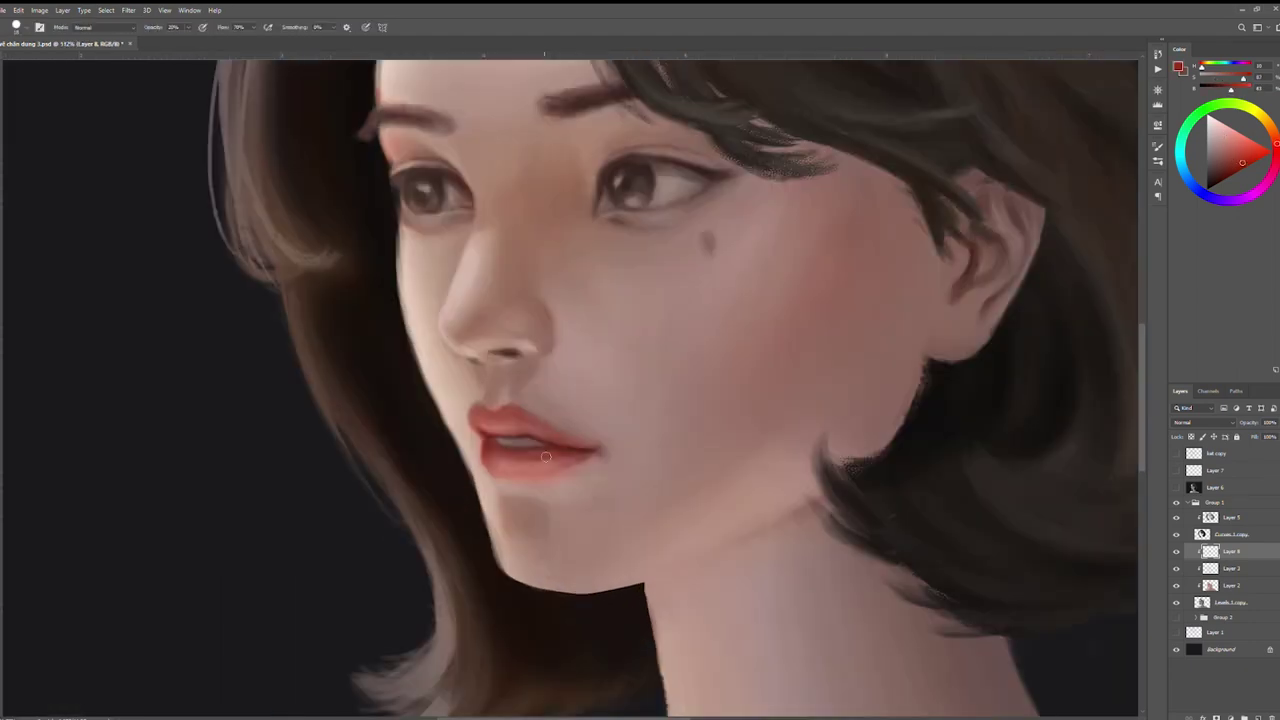
Blend the shading around the nostril, lips and nose bridge with sampled skin tones in the mirrored view
scroll(524, 488, down, 5)
scroll(490, 487, up, 4)
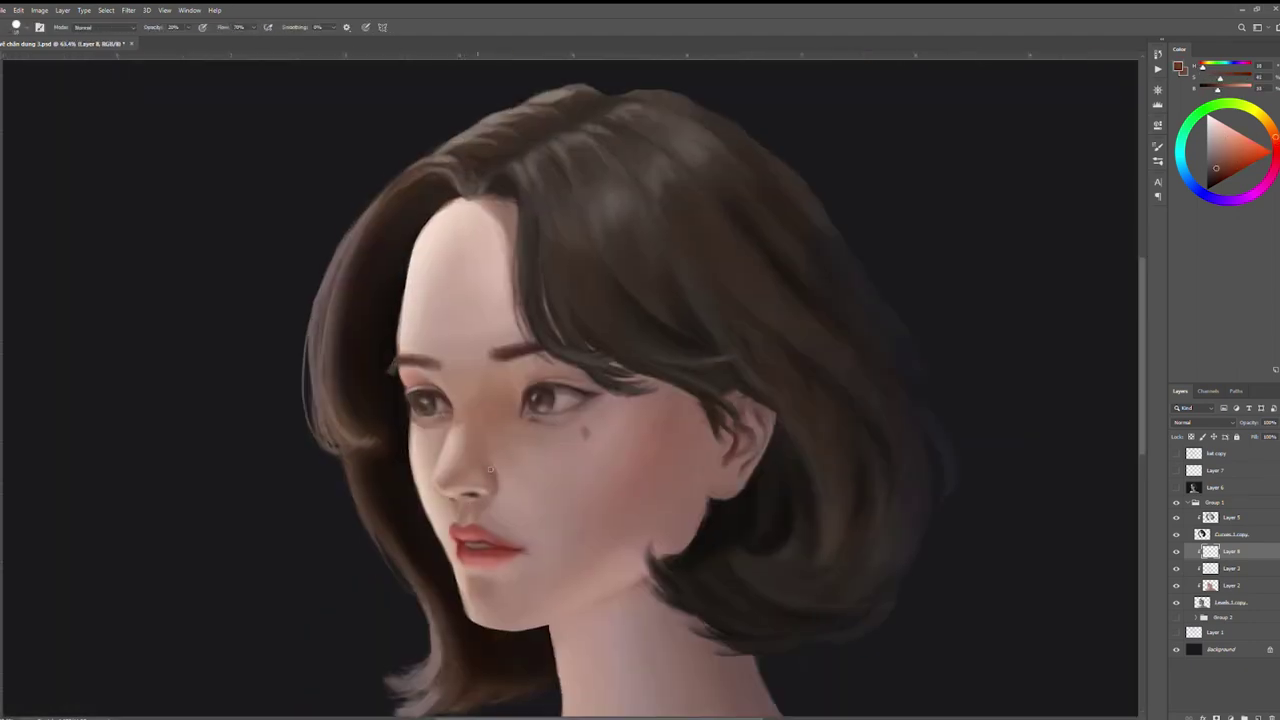
scroll(477, 469, down, 5)
scroll(477, 469, up, 6)
alt+click(507, 528)
scroll(507, 528, down, 2)
alt+click(512, 380)
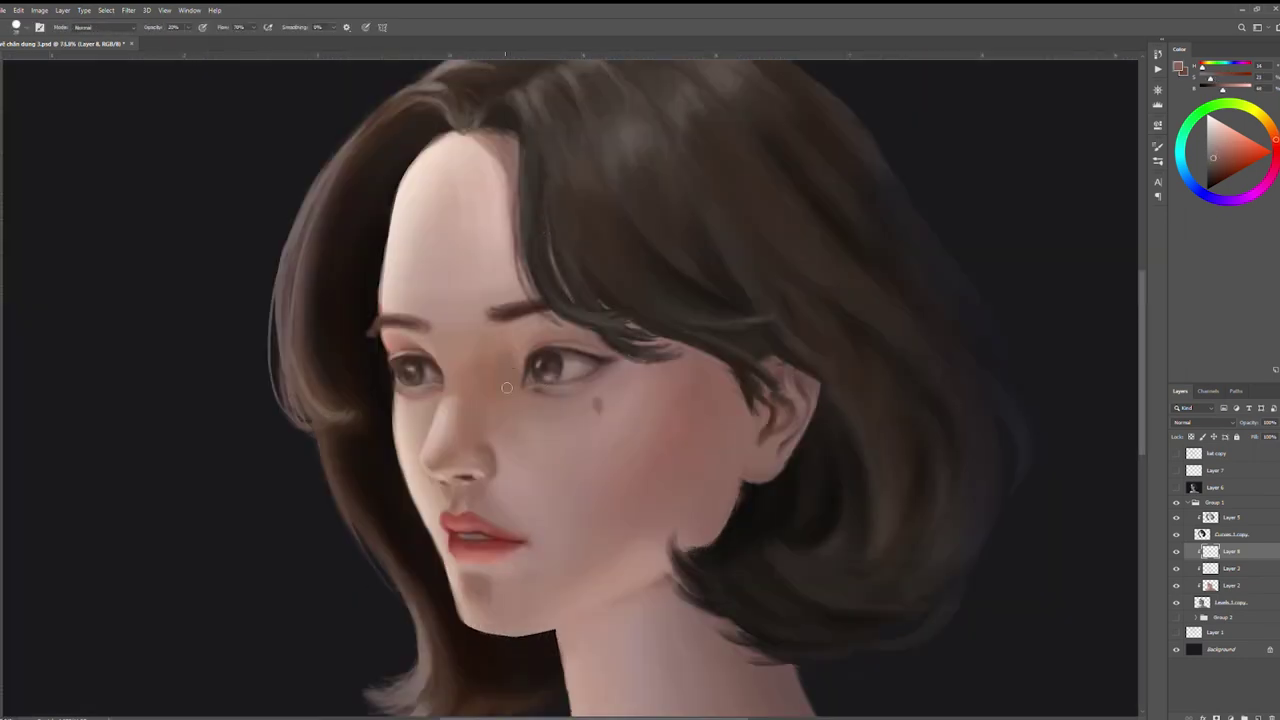
Soften the area between the brows with a sampled skin tone and darken the far eye's upper lash line in near-black
scroll(512, 380, down, 2)
key(ctrl+shift+h)
alt+click(674, 315)
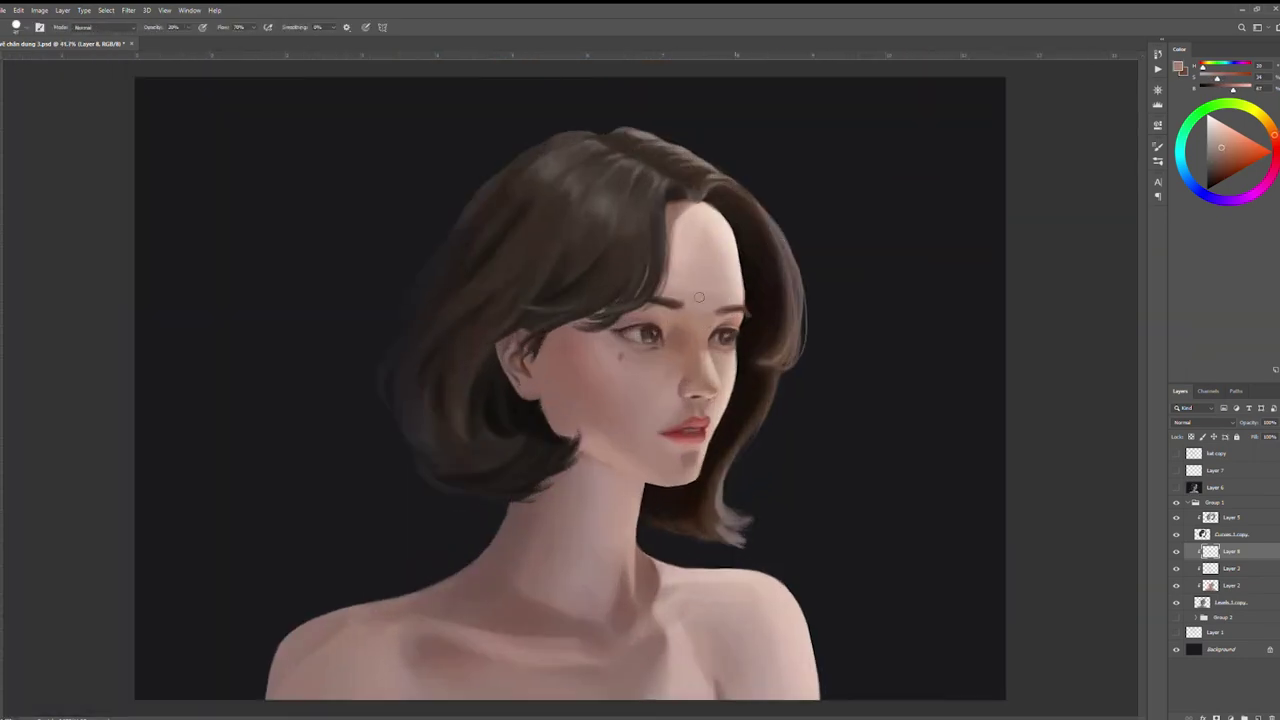
scroll(699, 297, up, 8)
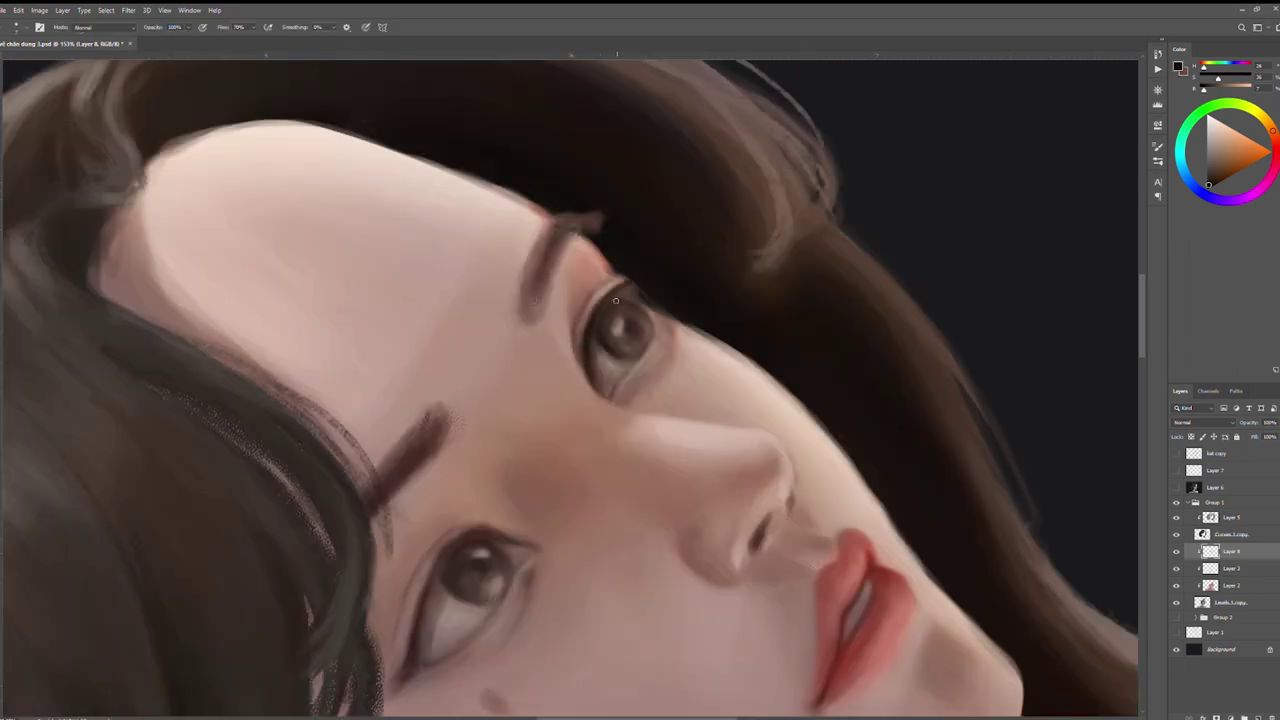
alt+click(592, 386)
Clean the face contour beside the far brow and eye with the Eraser, and repaint its edge in sampled skin tone on the base skin layer
key(alt+])
key(Escape)
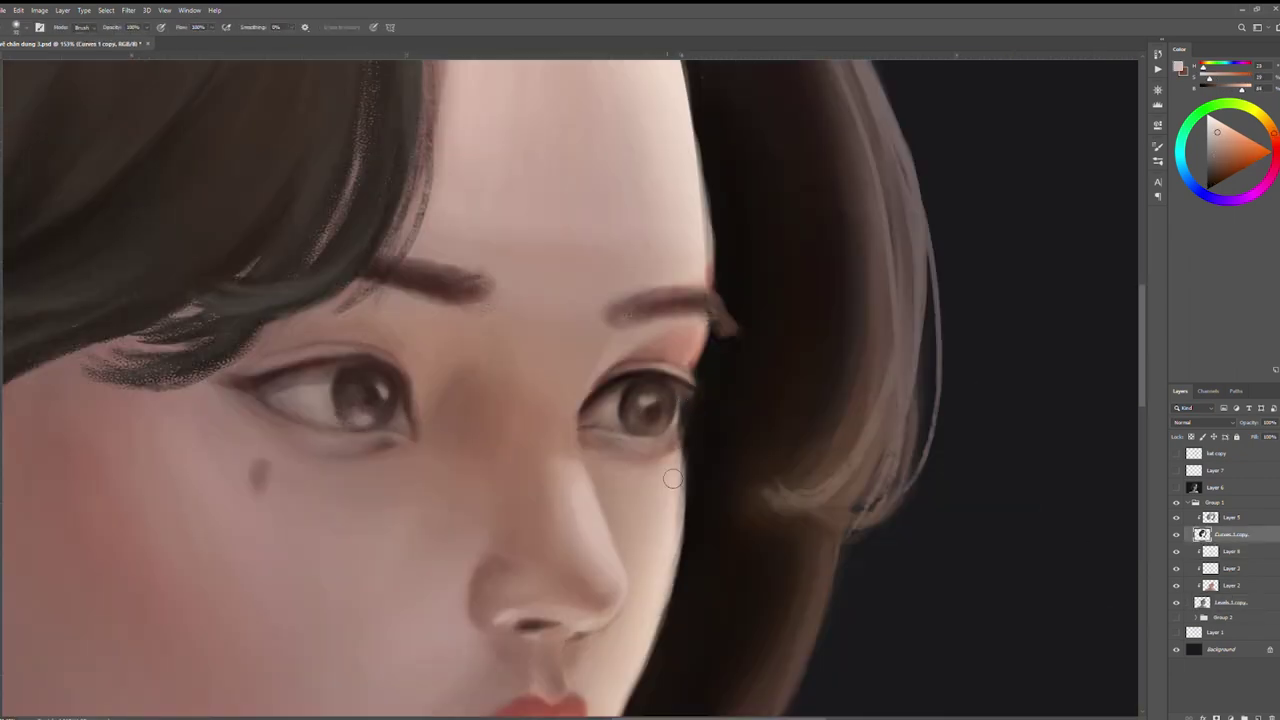
scroll(672, 480, down, 5)
ctrl+click(757, 500)
scroll(760, 206, up, 5)
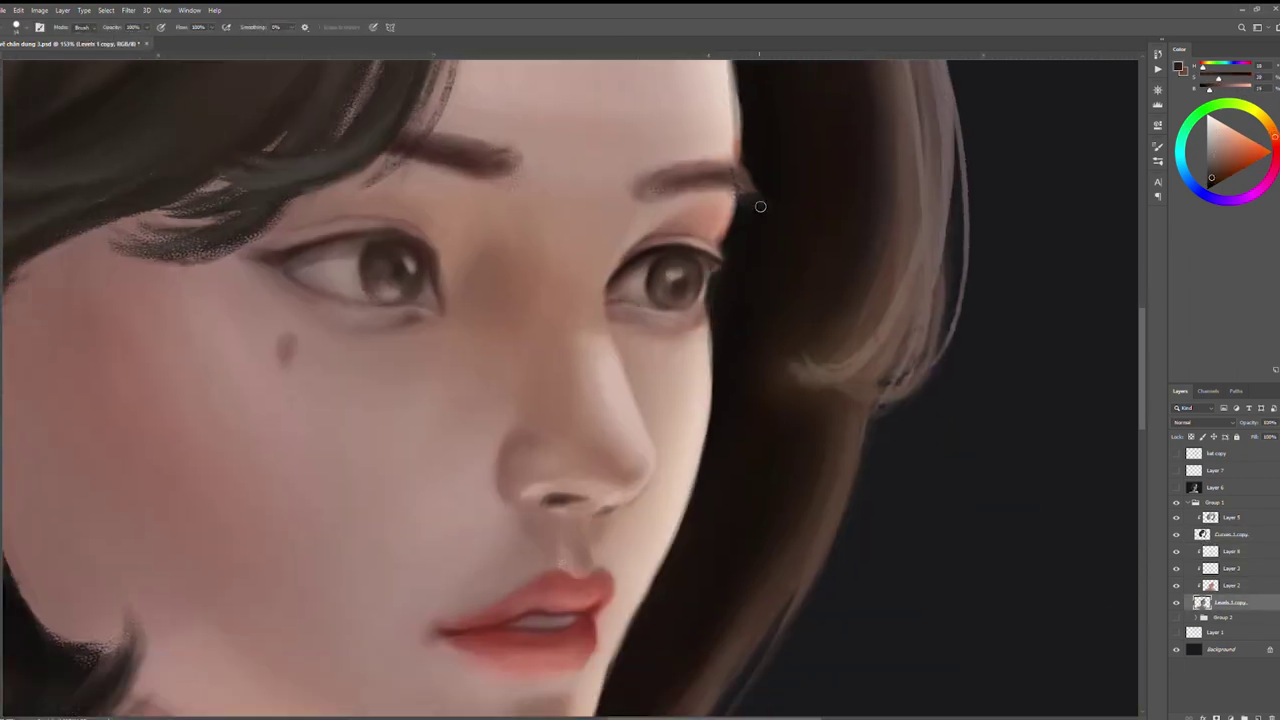
scroll(760, 206, up, 3)
key(b)
alt+click(730, 450)
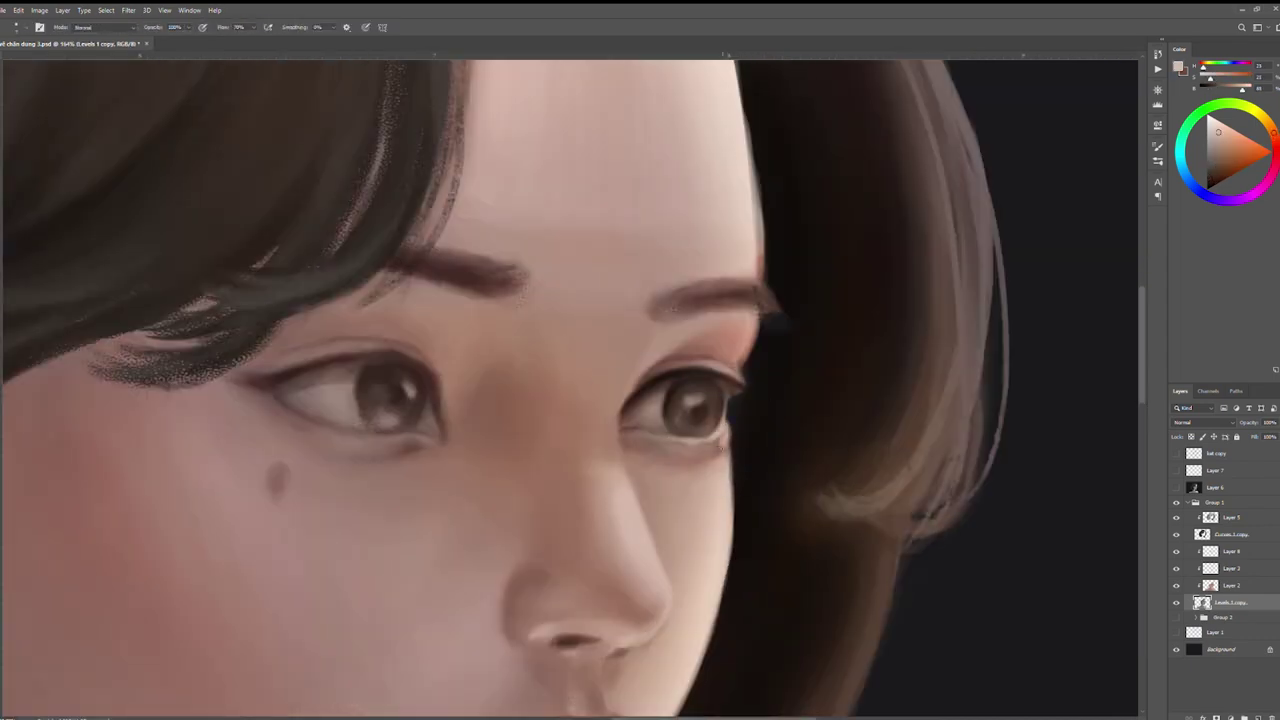
alt+click(735, 400)
Sharpen the lash lines and irises of both eyes with near-black strokes on the clipped skin detail layer
ctrl+click(720, 410)
drag(730, 388, 696, 395)
drag(420, 374, 446, 438)
mouse_move(316, 378)
mouse_down()
mouse_move(376, 366)
mouse_move(368, 424)
mouse_up()
drag(380, 370, 410, 374)
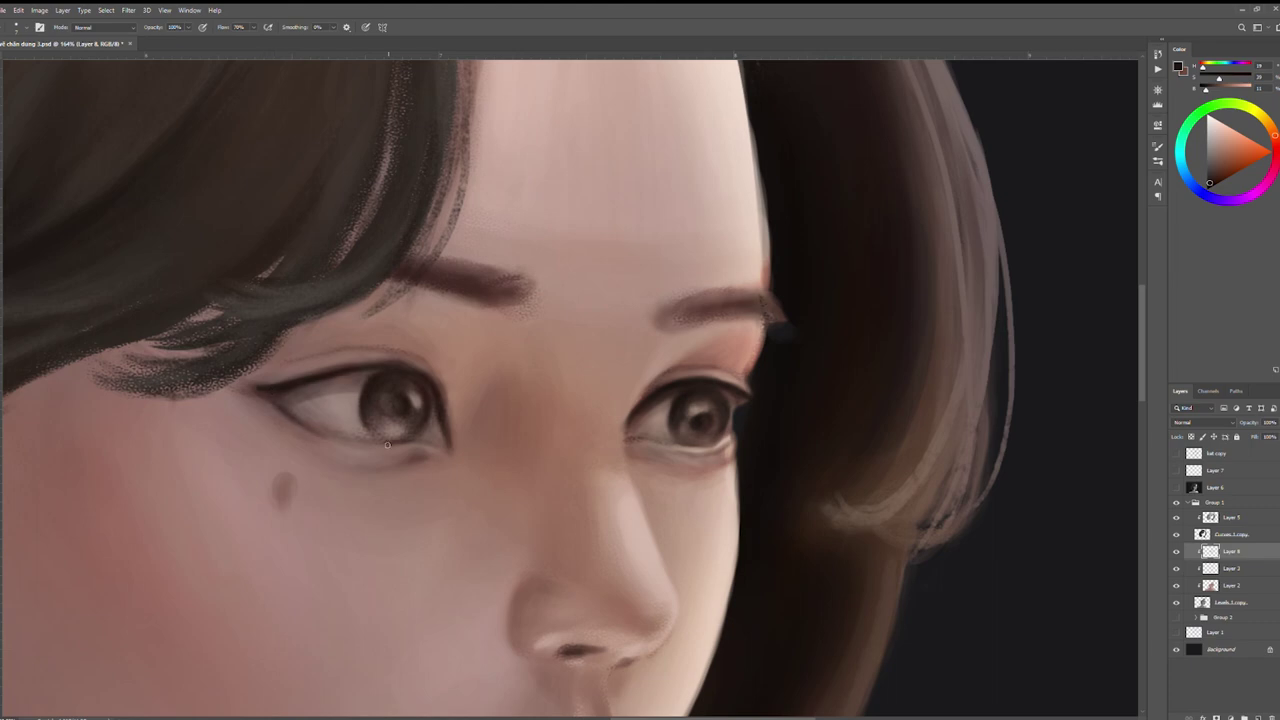